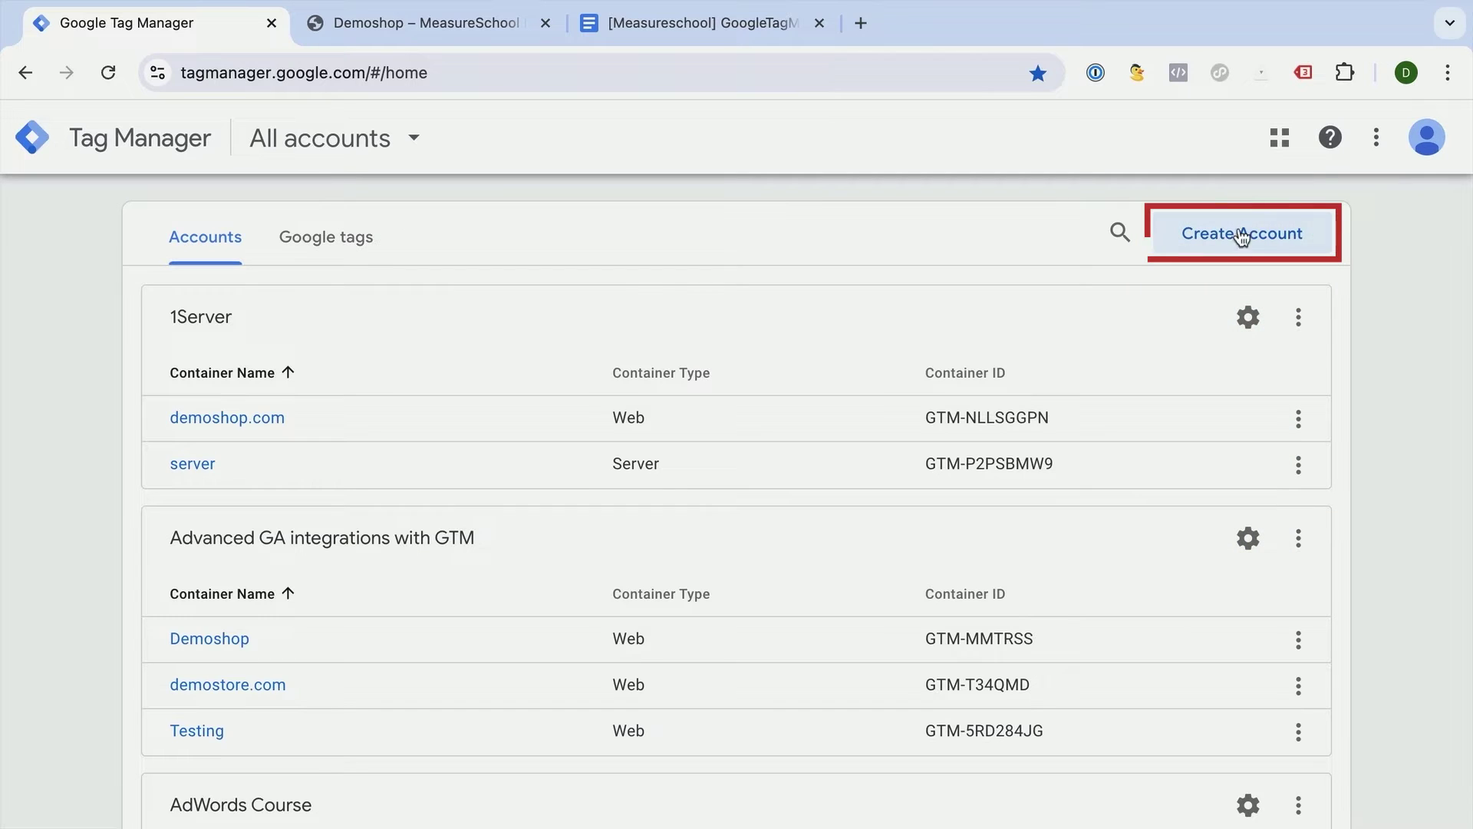
Step: Start a new Tag Manager account and name it "Company"
{"action": "left_click", "coordinate": [1240, 242]}
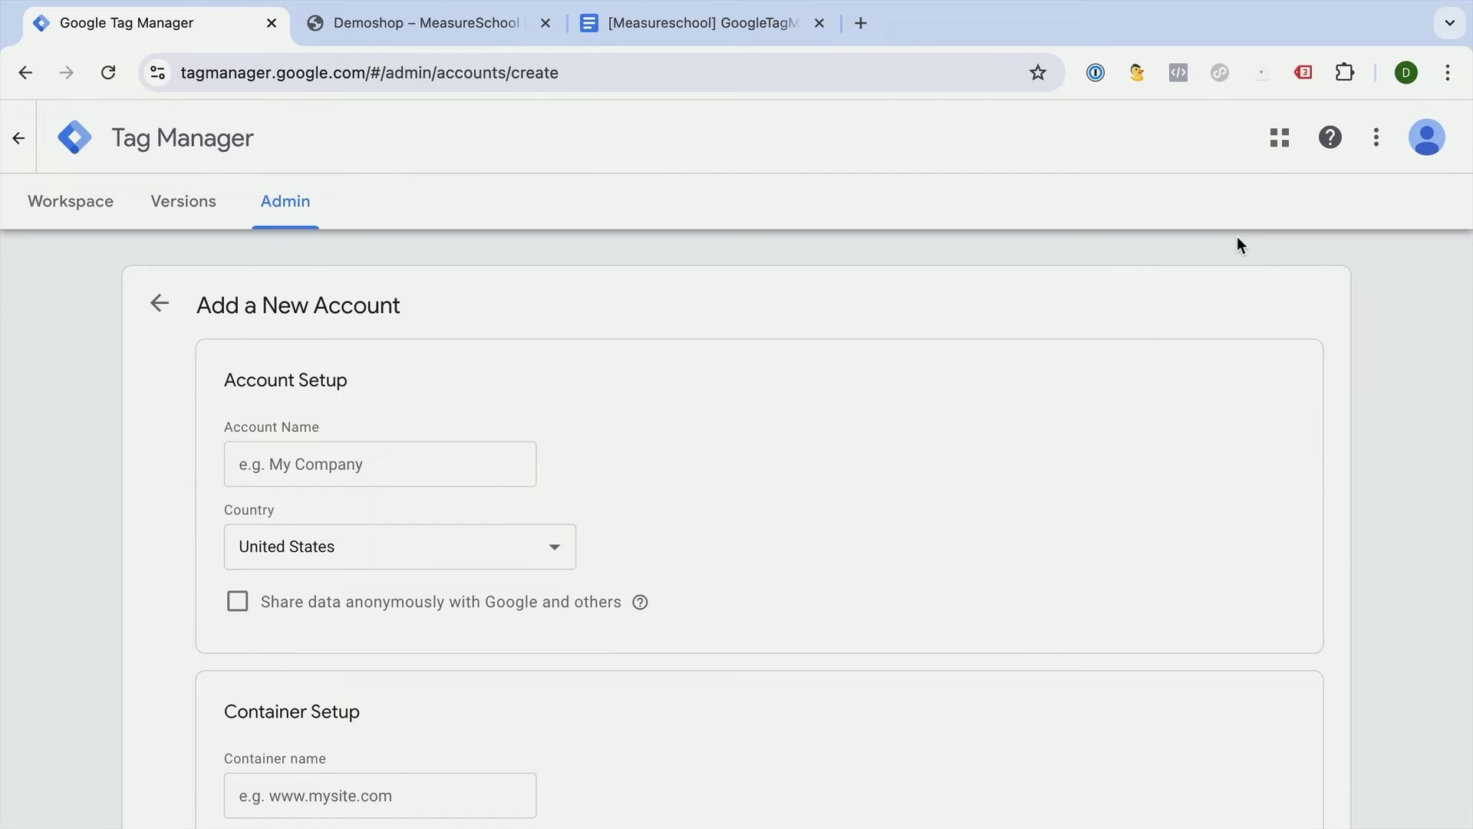
{"action": "scroll", "coordinate": [169, 566], "scroll_direction": "down", "scroll_amount": 3}
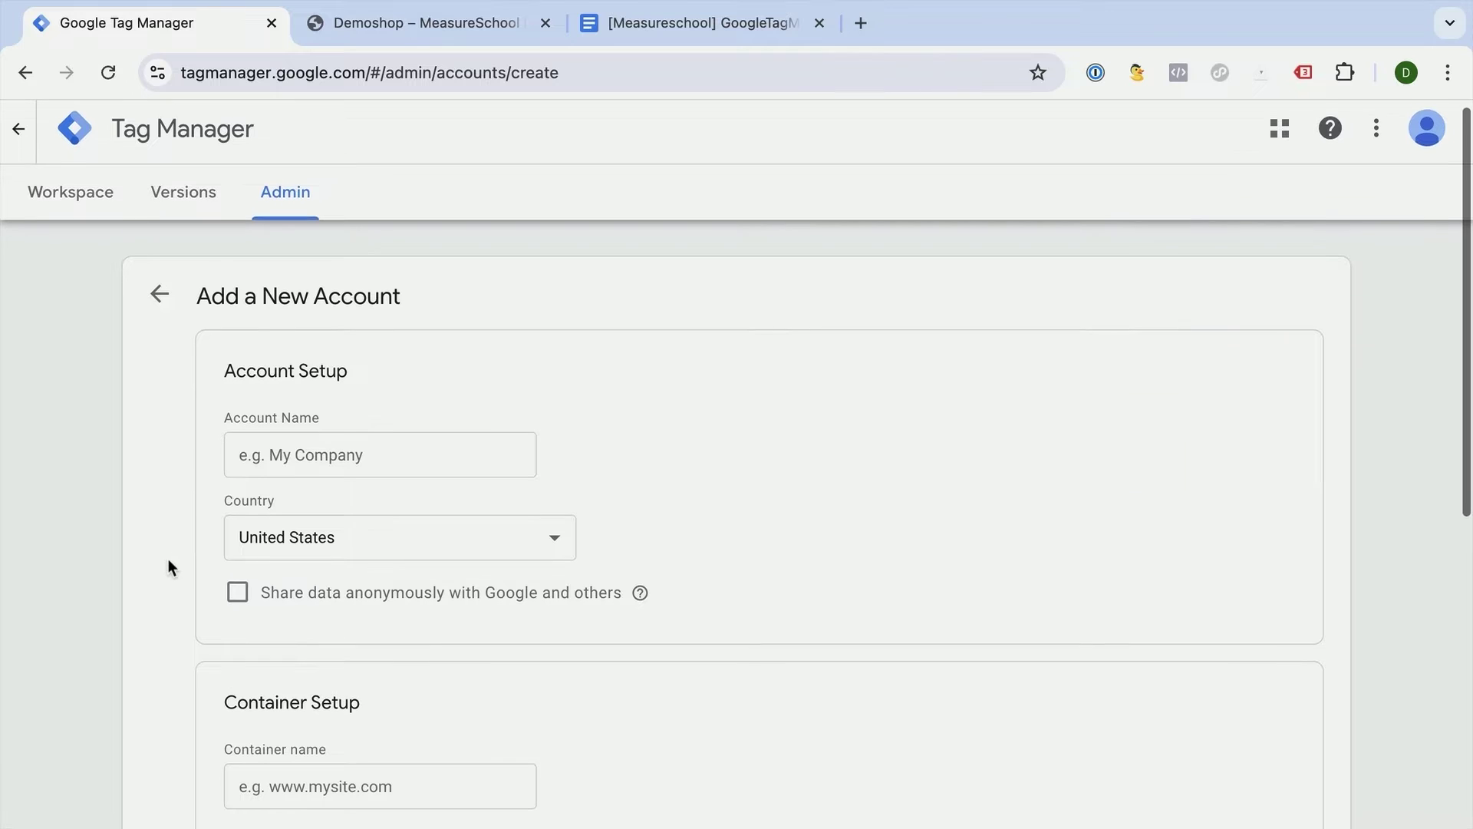
{"action": "scroll", "coordinate": [168, 559], "scroll_direction": "down", "scroll_amount": 1}
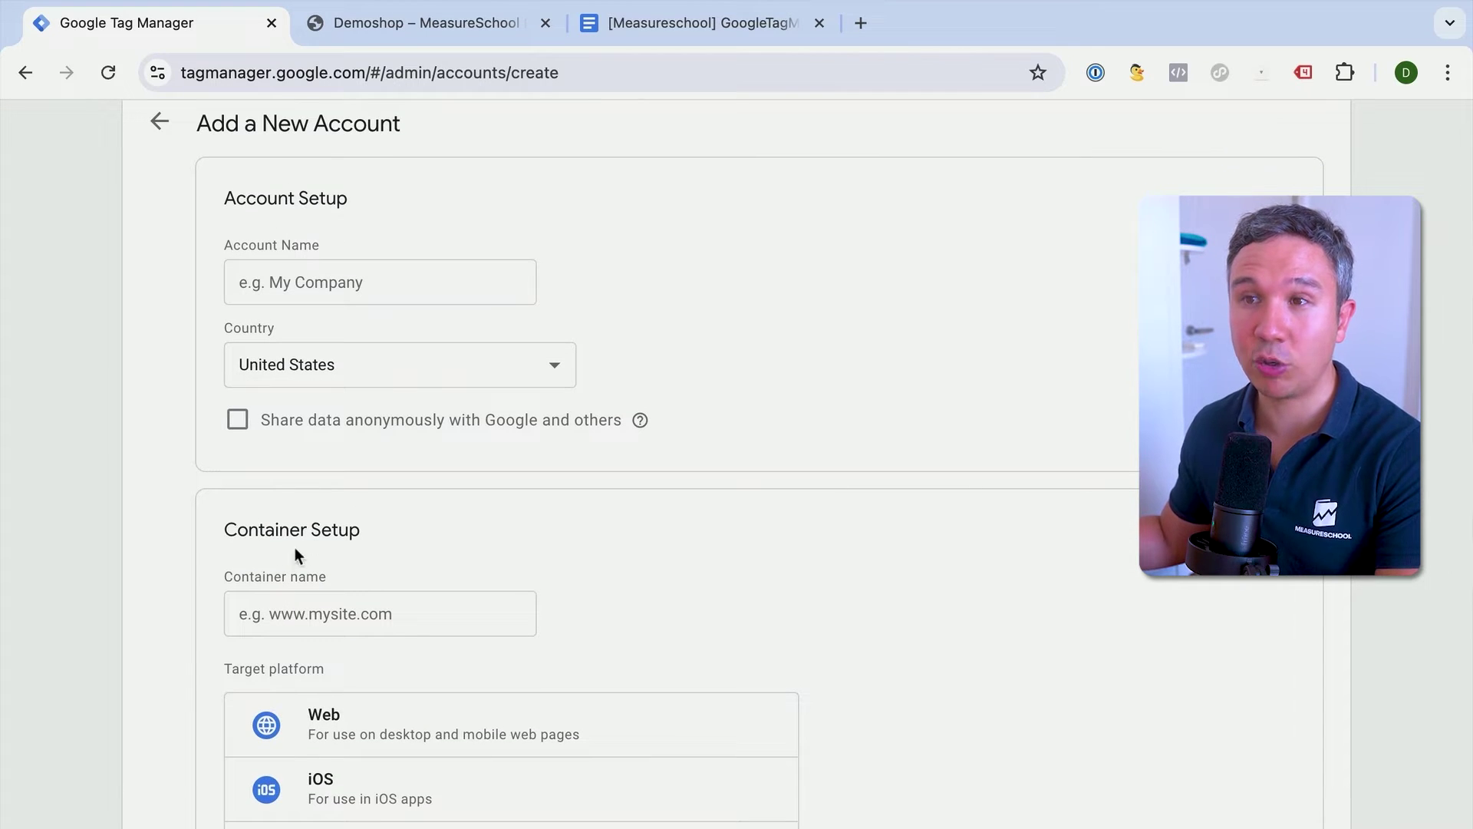
{"action": "left_click", "coordinate": [228, 301]}
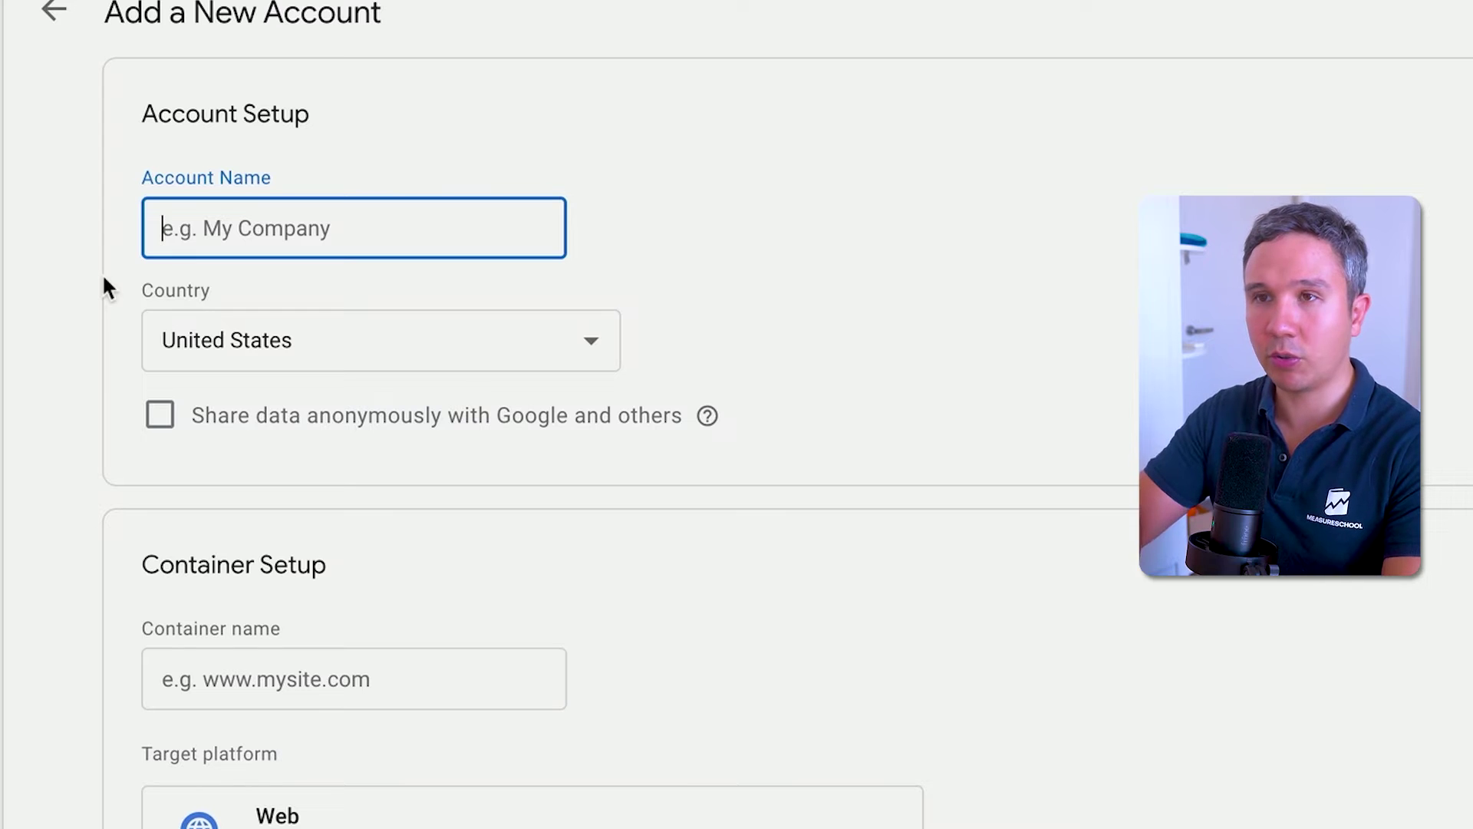
{"action": "type", "text": "Company"}
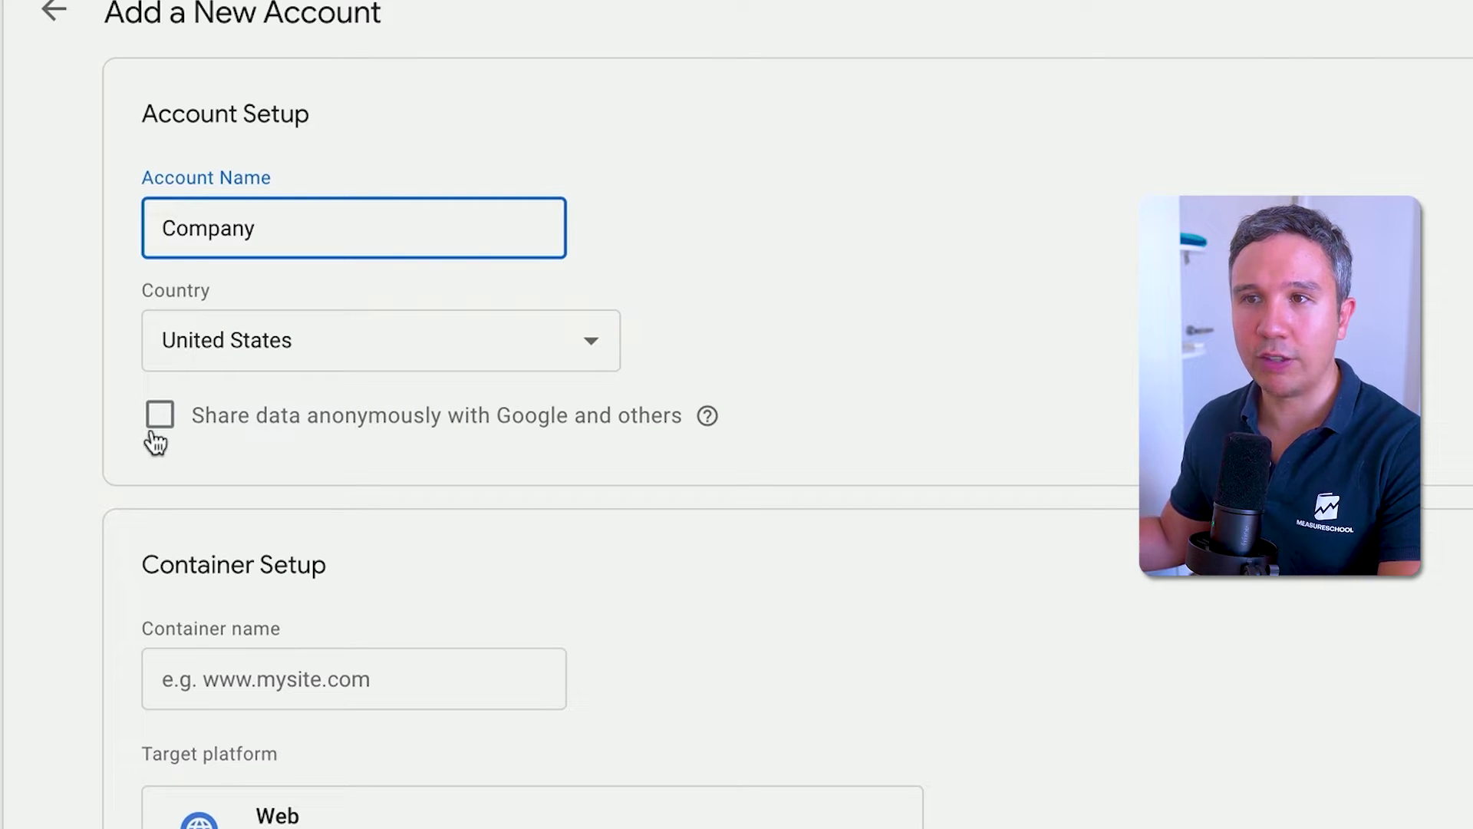
Step: Copy the Demoshop site's address into the new account's container name, without the trailing slash
{"action": "scroll", "coordinate": [89, 453], "scroll_direction": "down", "scroll_amount": 5}
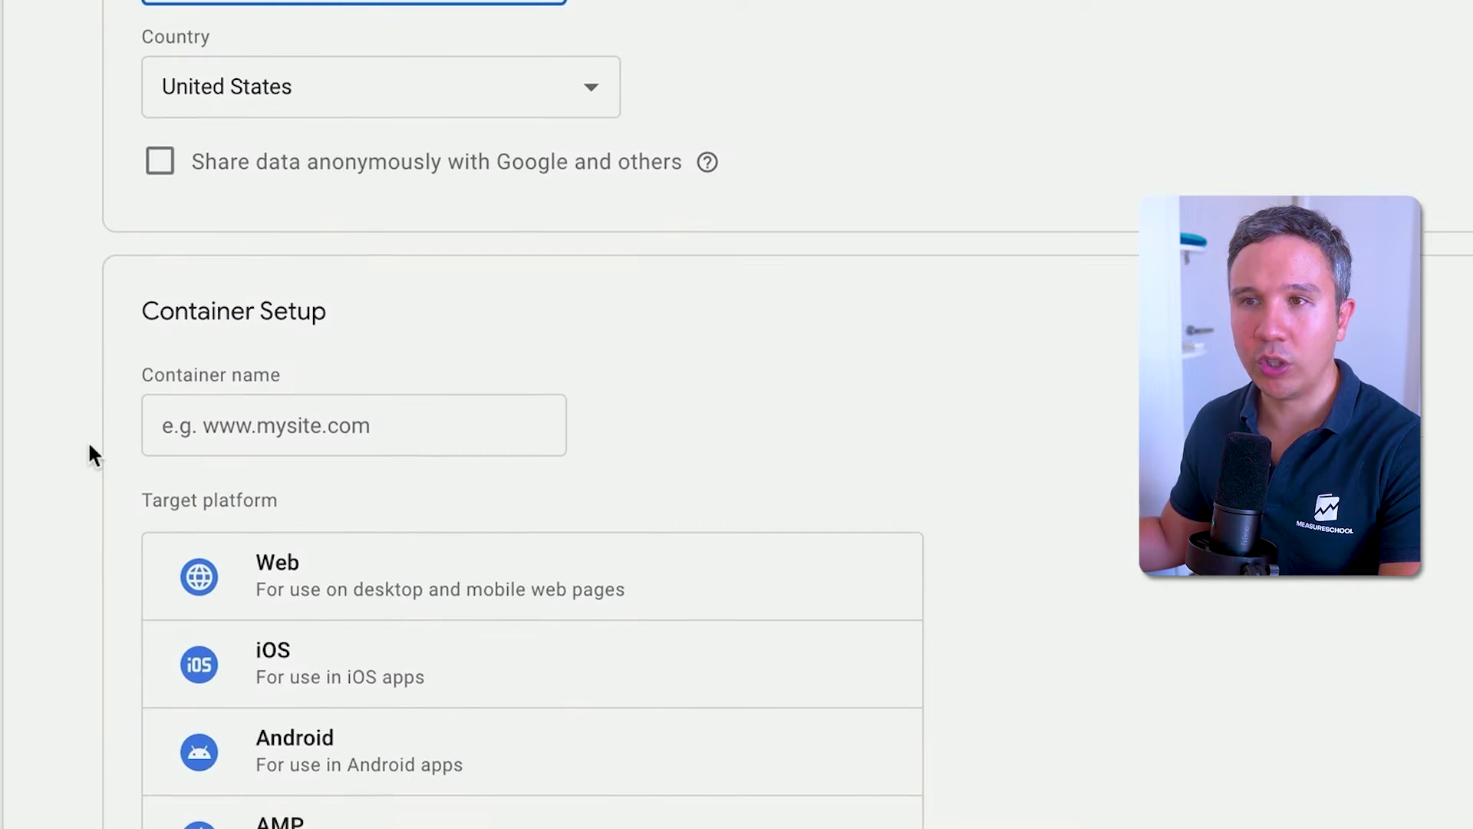
{"action": "scroll", "coordinate": [89, 453], "scroll_direction": "down", "scroll_amount": 1}
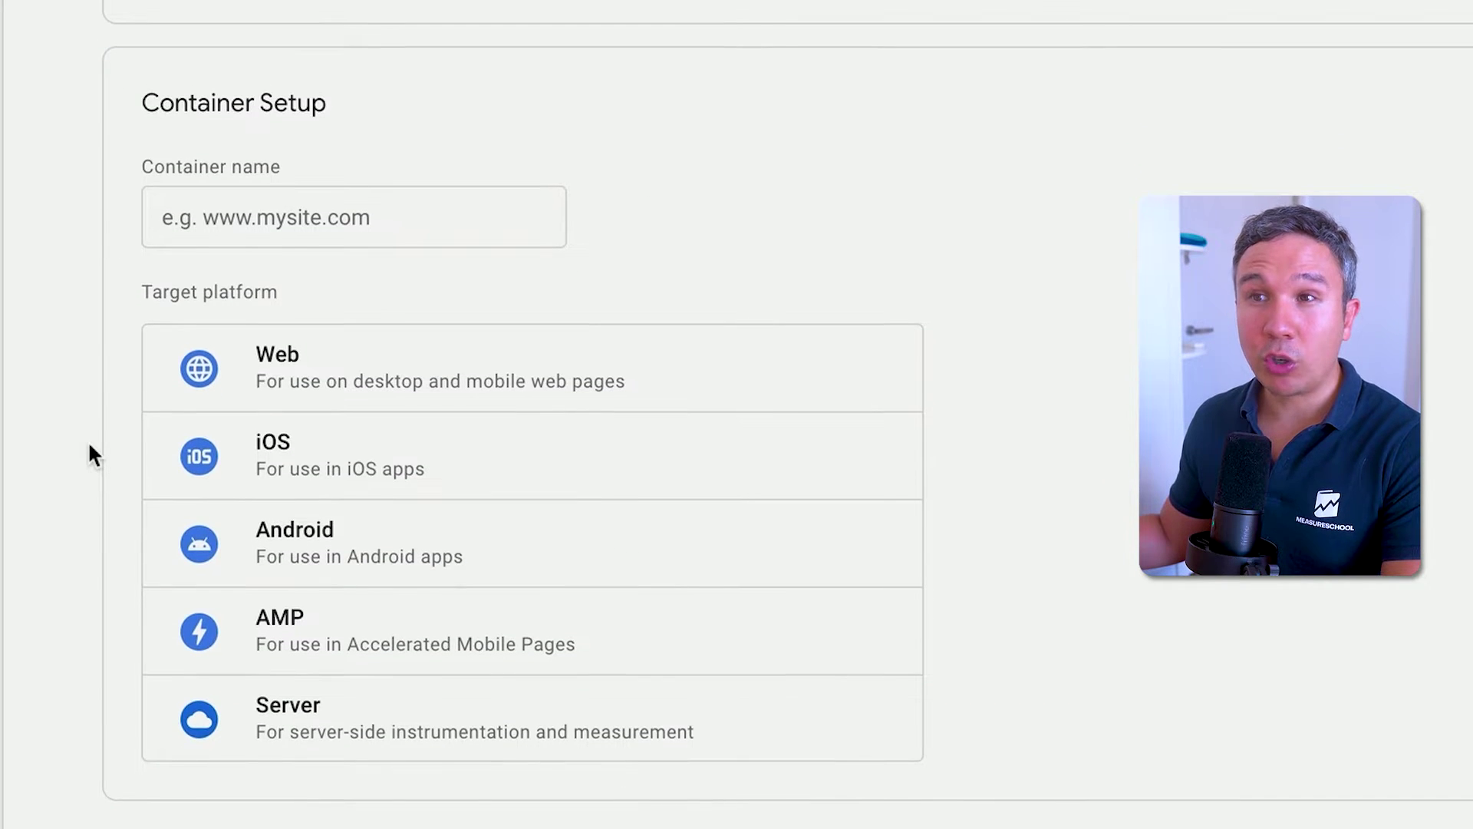
{"action": "left_click", "coordinate": [261, 216]}
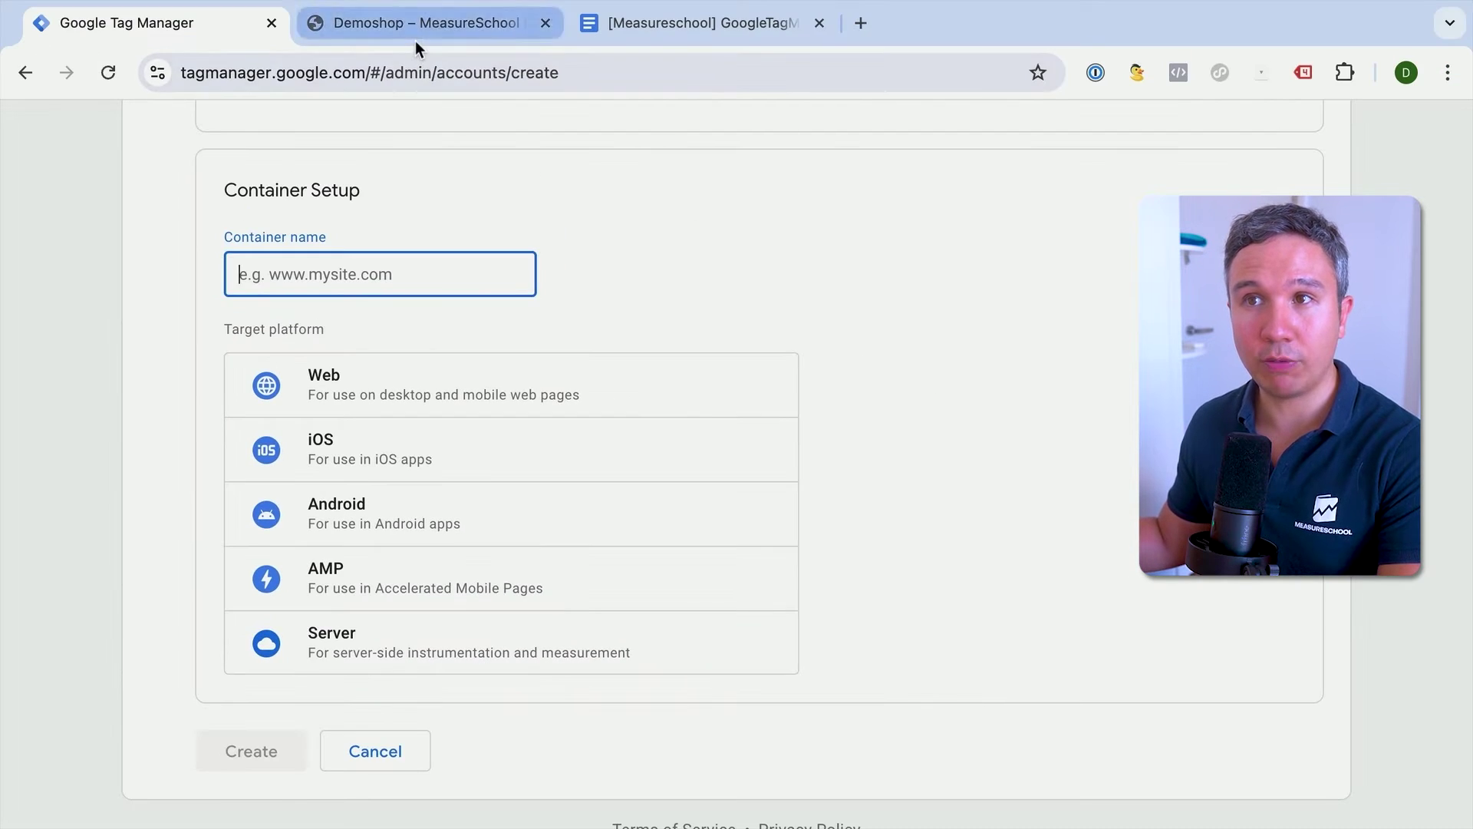
{"action": "left_click", "coordinate": [415, 40]}
{"action": "left_click", "coordinate": [361, 69]}
{"action": "key", "text": "super+c"}
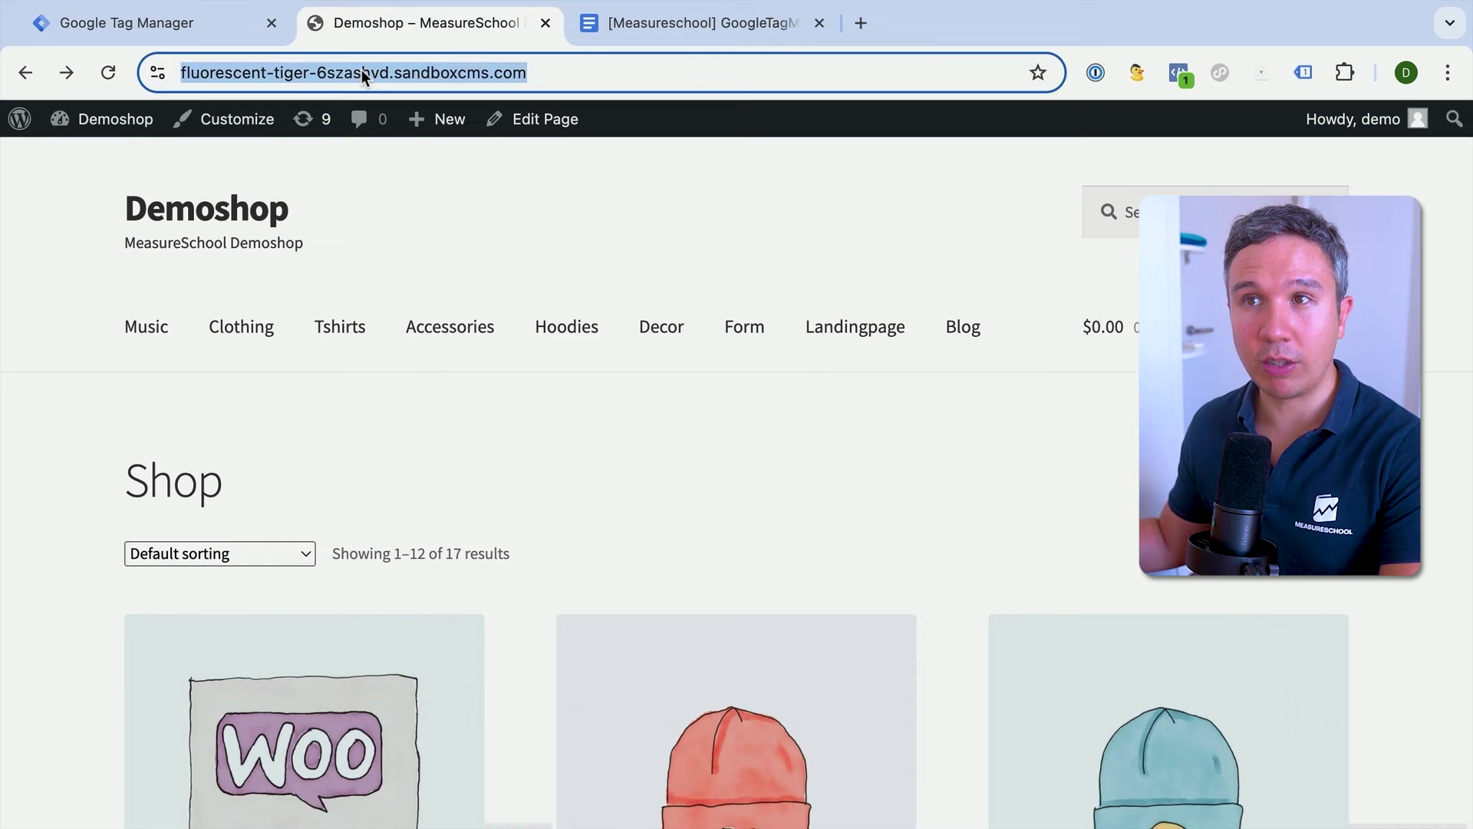
{"action": "left_click", "coordinate": [186, 24]}
{"action": "key", "text": "super+v"}
{"action": "key", "text": "BackSpace"}
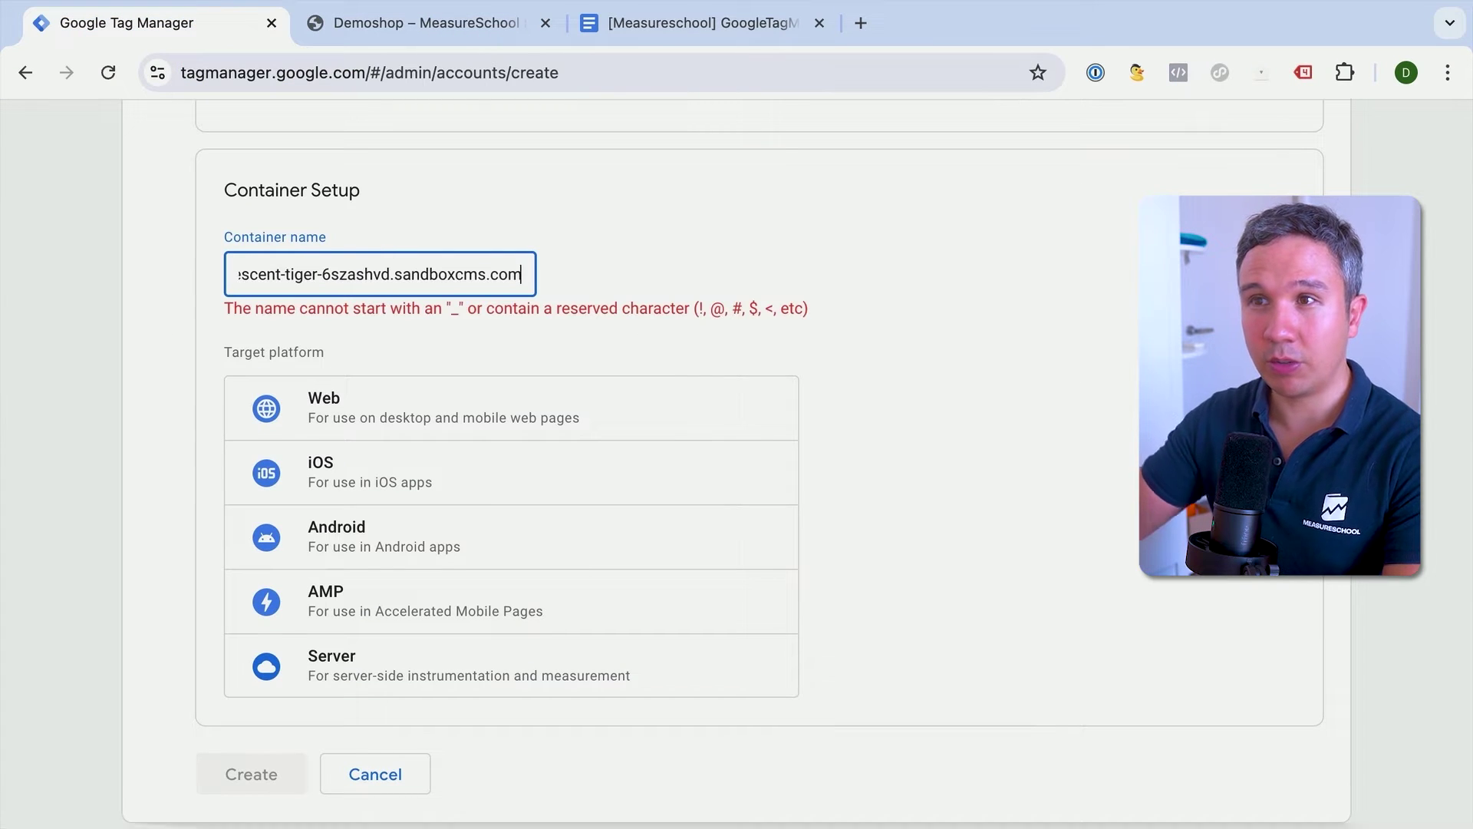
{"action": "key", "text": "super+Left"}
{"action": "key", "text": "shift+Right"}
{"action": "key", "text": "shift+Right"}
{"action": "key", "text": "shift+Right"}
{"action": "key", "text": "shift+Right"}
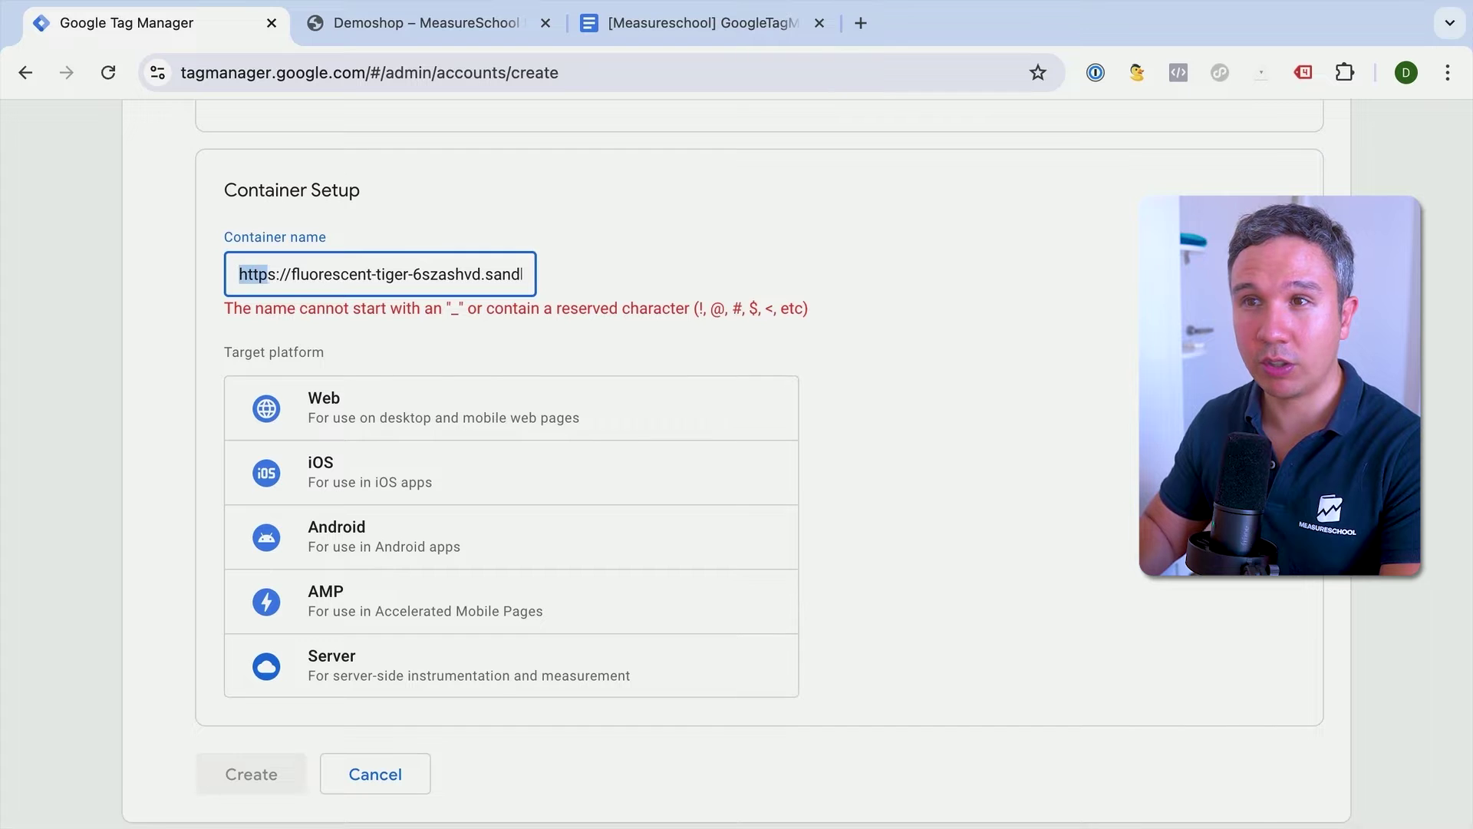
{"action": "key", "text": "shift+Right"}
{"action": "key", "text": "shift+Right"}
{"action": "key", "text": "shift+Right"}
{"action": "key", "text": "shift+Right"}
{"action": "key", "text": "BackSpace"}
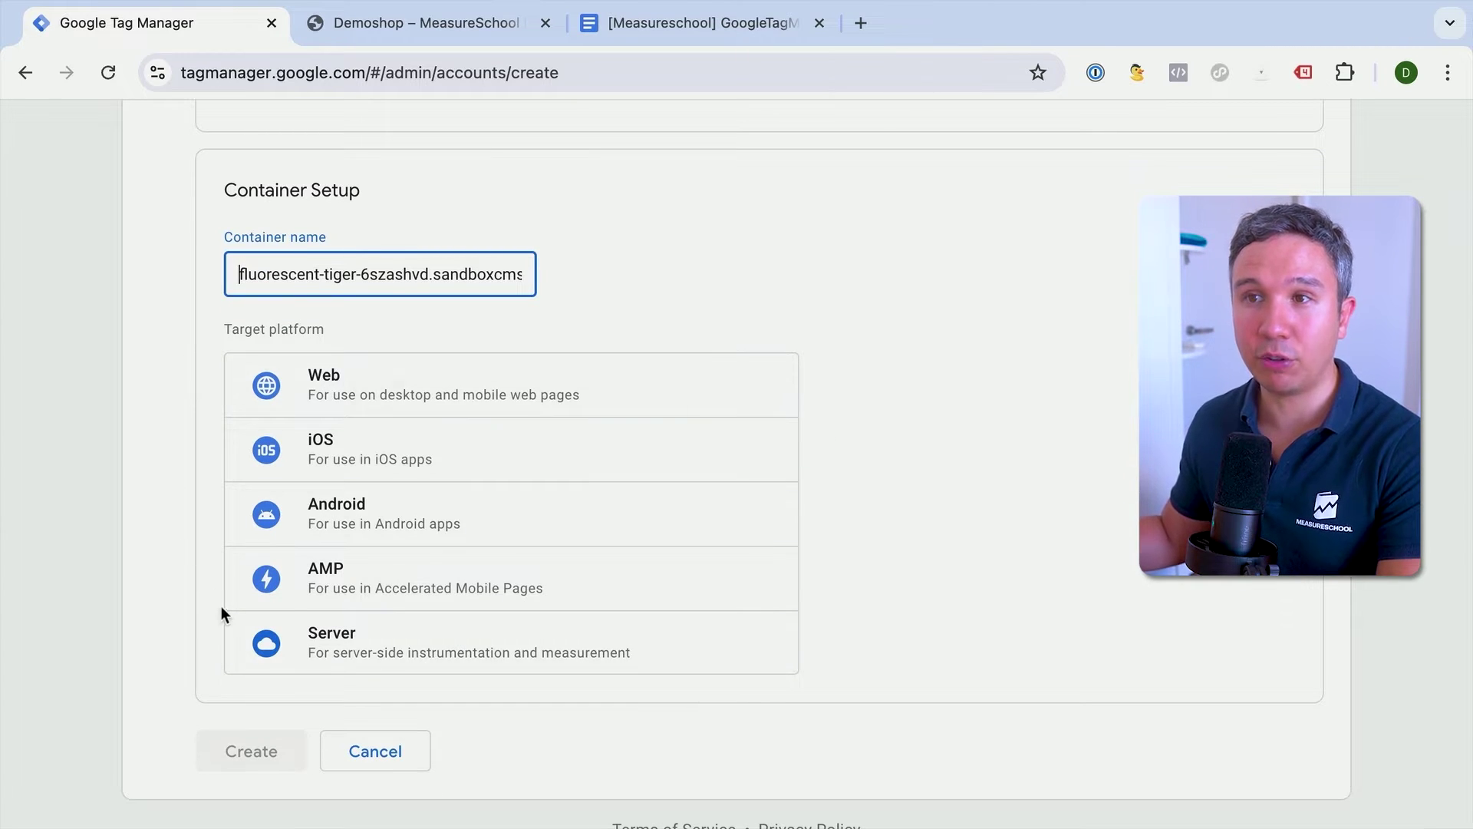
Step: Create the account with Web as the target platform, accepting the Terms of Service and the Data Processing Terms
{"action": "left_click", "coordinate": [319, 378]}
{"action": "left_click", "coordinate": [270, 751]}
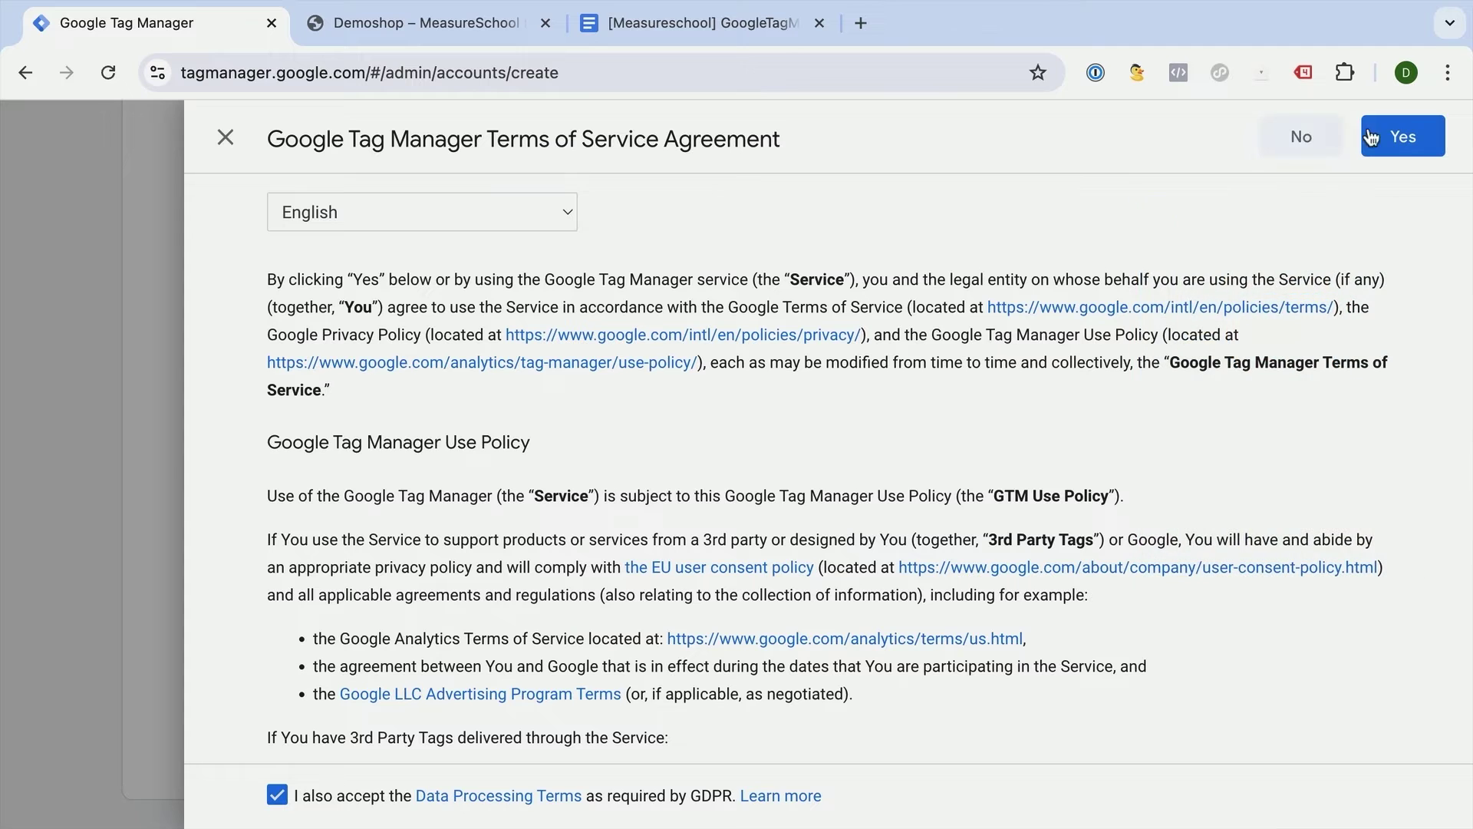
{"action": "left_click", "coordinate": [1404, 136]}
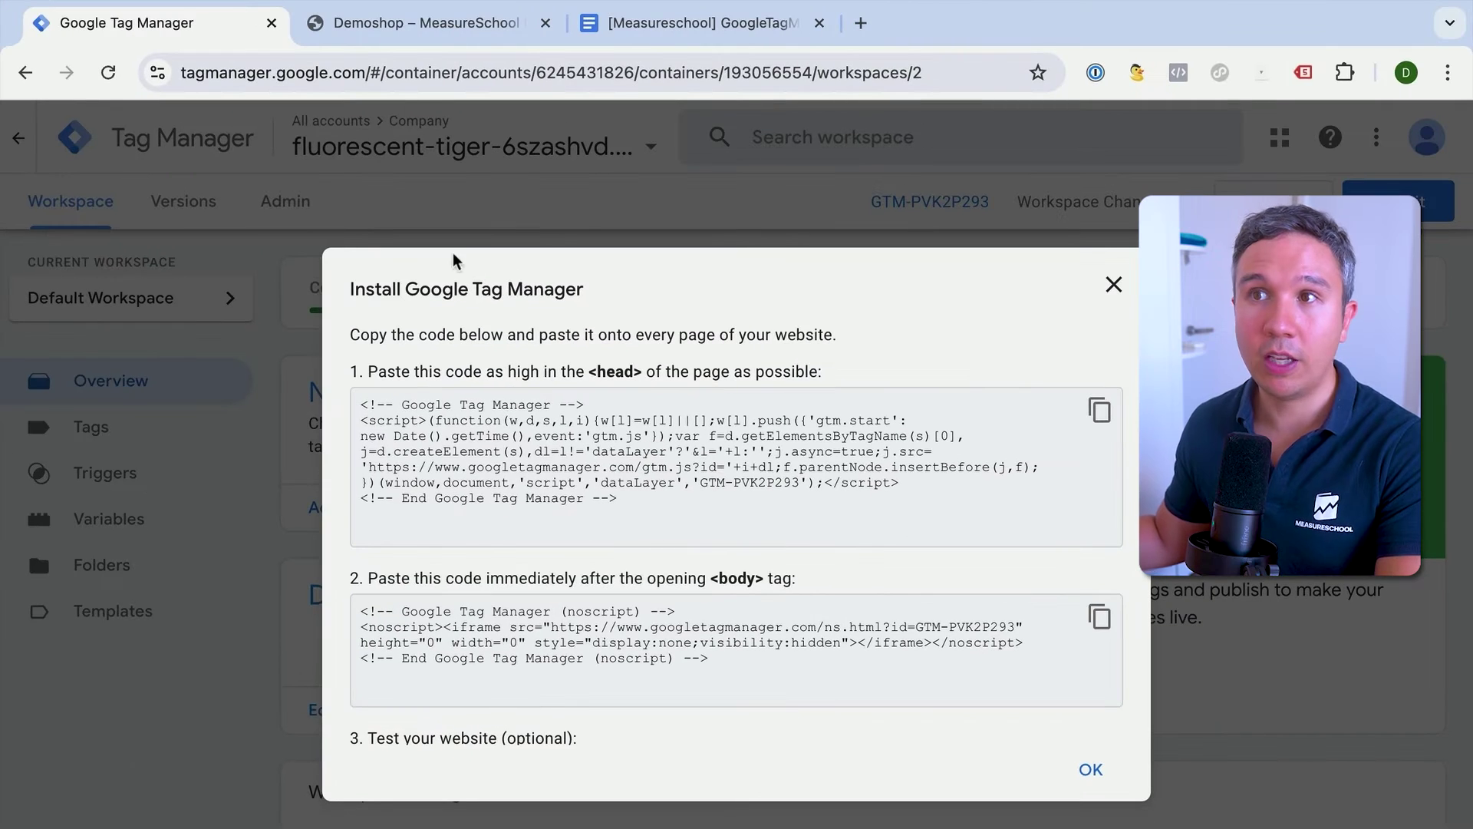
Step: View the Demoshop page's source code and locate the opening <head> tag
{"action": "left_click", "coordinate": [495, 40]}
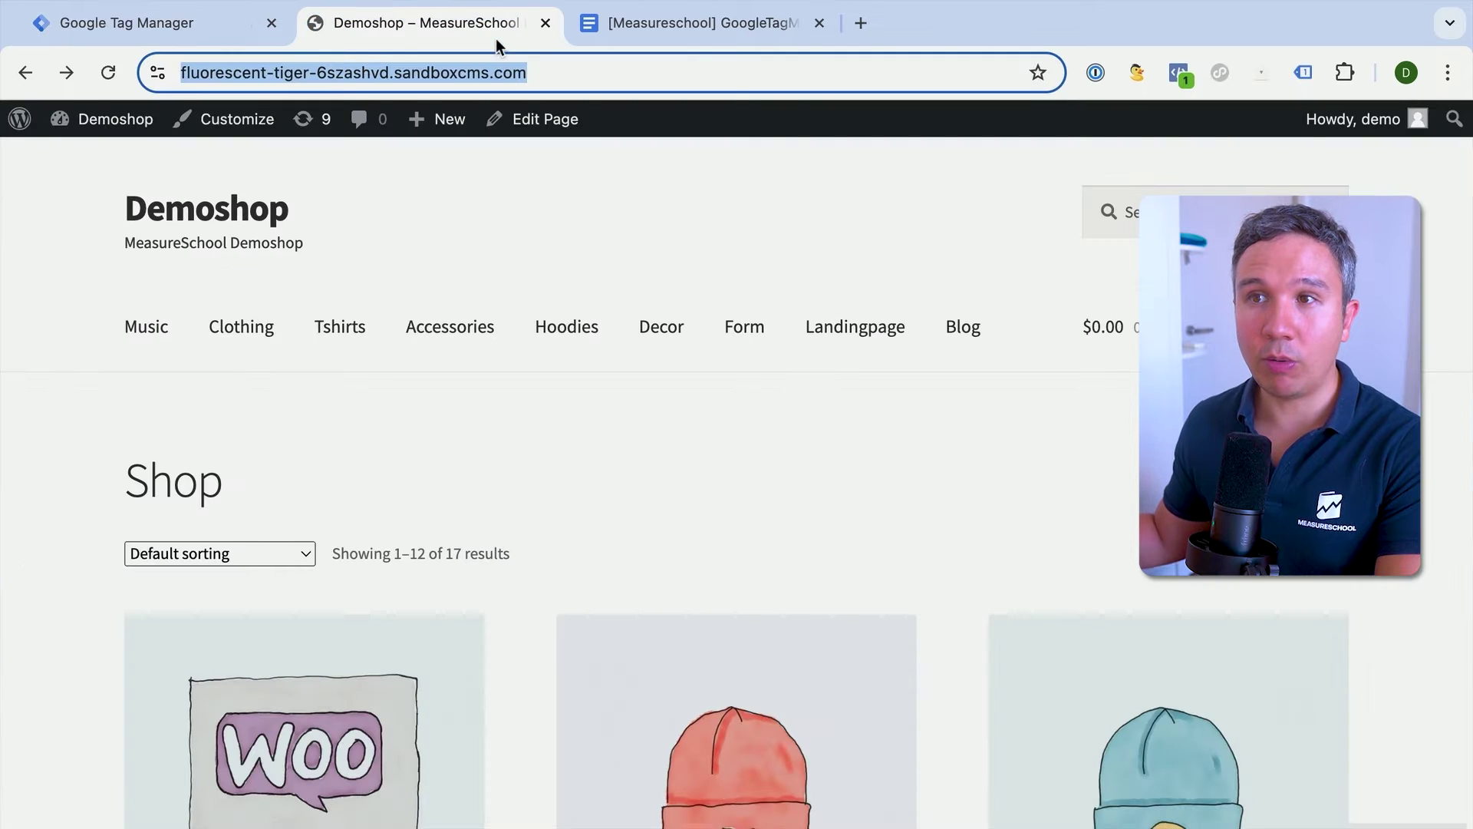
{"action": "right_click", "coordinate": [528, 428]}
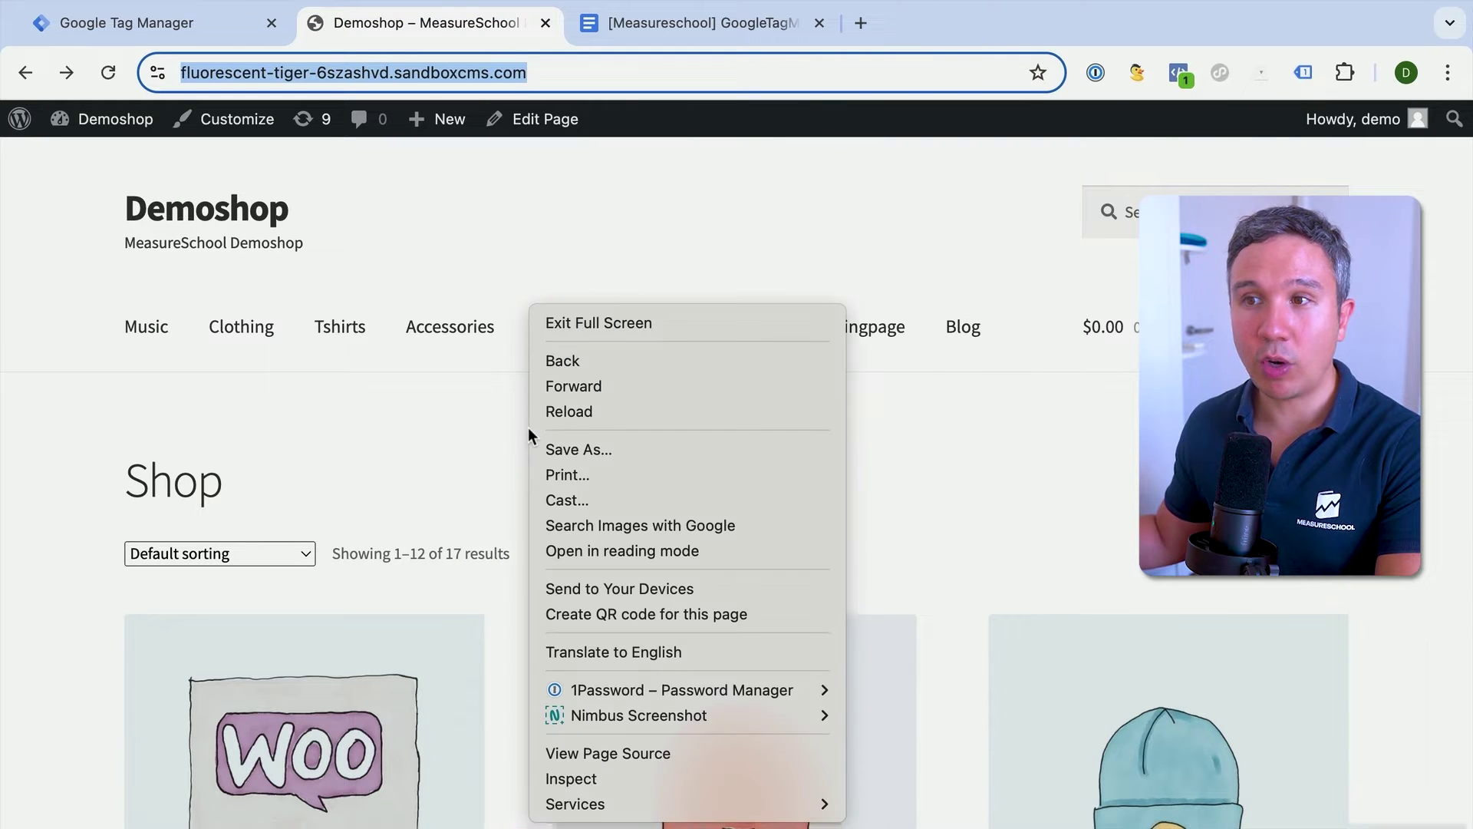
{"action": "left_click", "coordinate": [636, 756]}
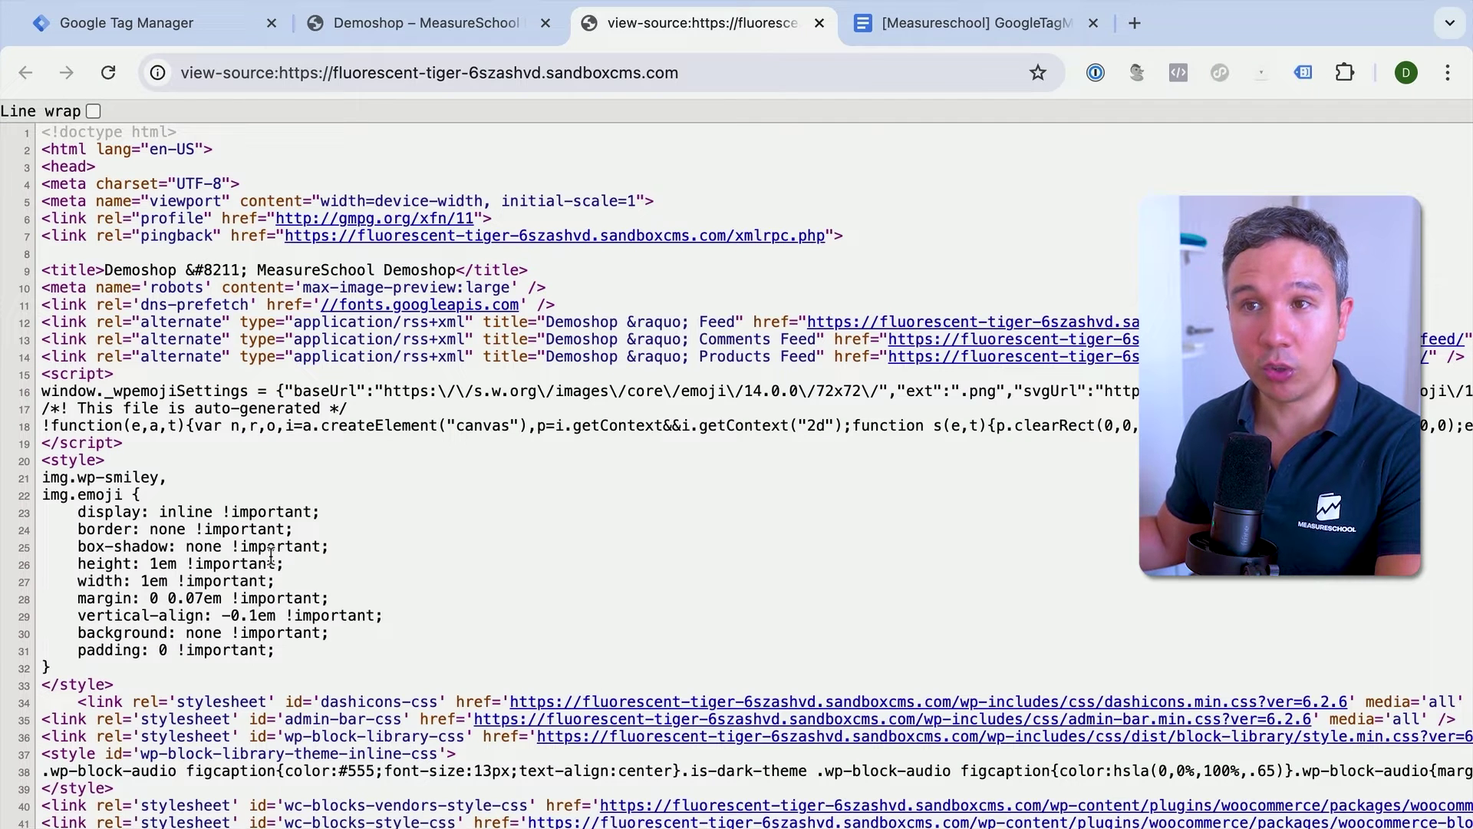
{"action": "scroll", "coordinate": [271, 555], "scroll_direction": "down", "scroll_amount": 1}
{"action": "scroll", "coordinate": [271, 556], "scroll_direction": "up", "scroll_amount": 1}
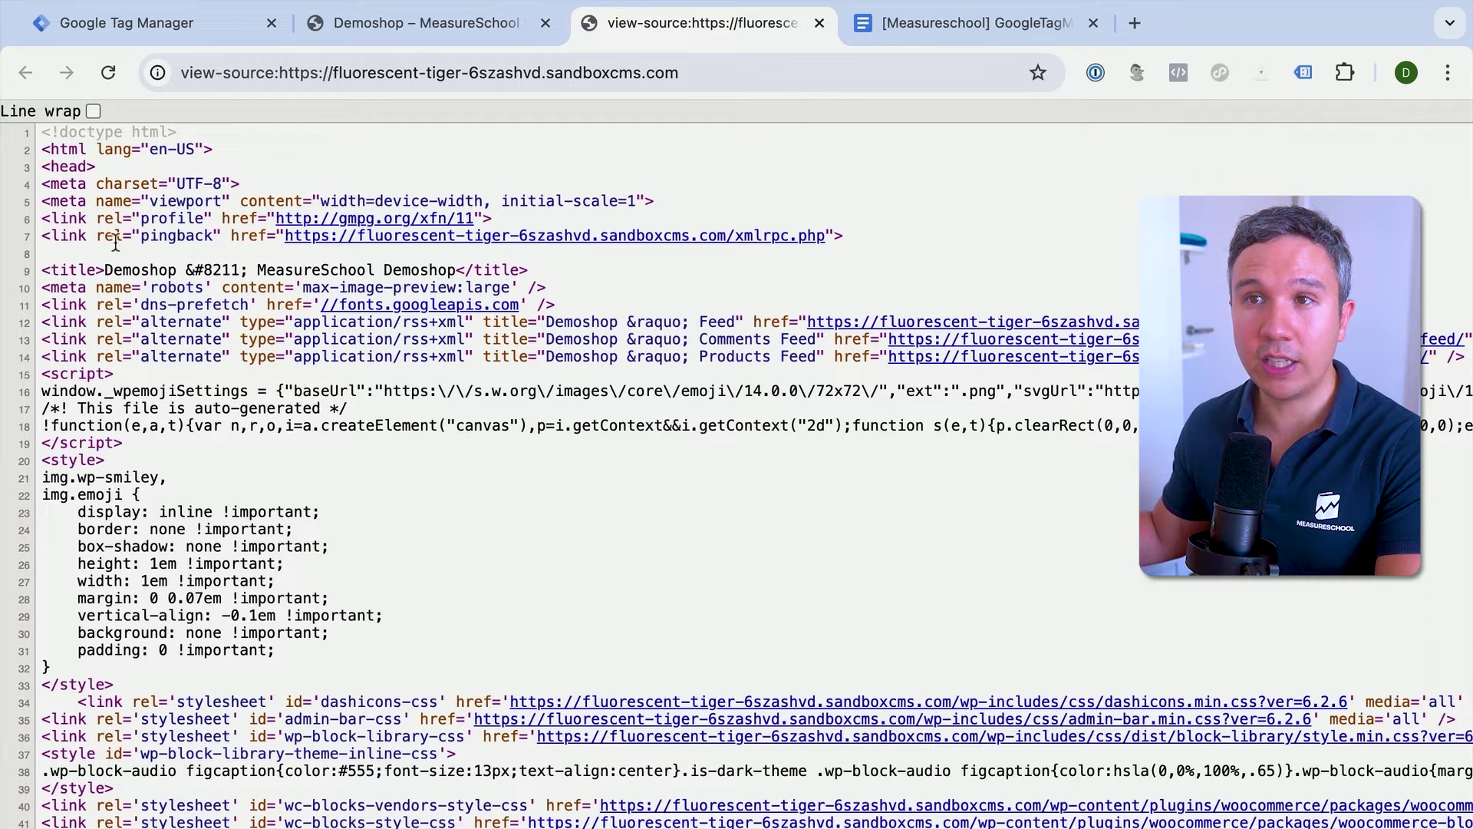
{"action": "left_click_drag", "start_coordinate": [100, 163], "coordinate": [41, 169]}
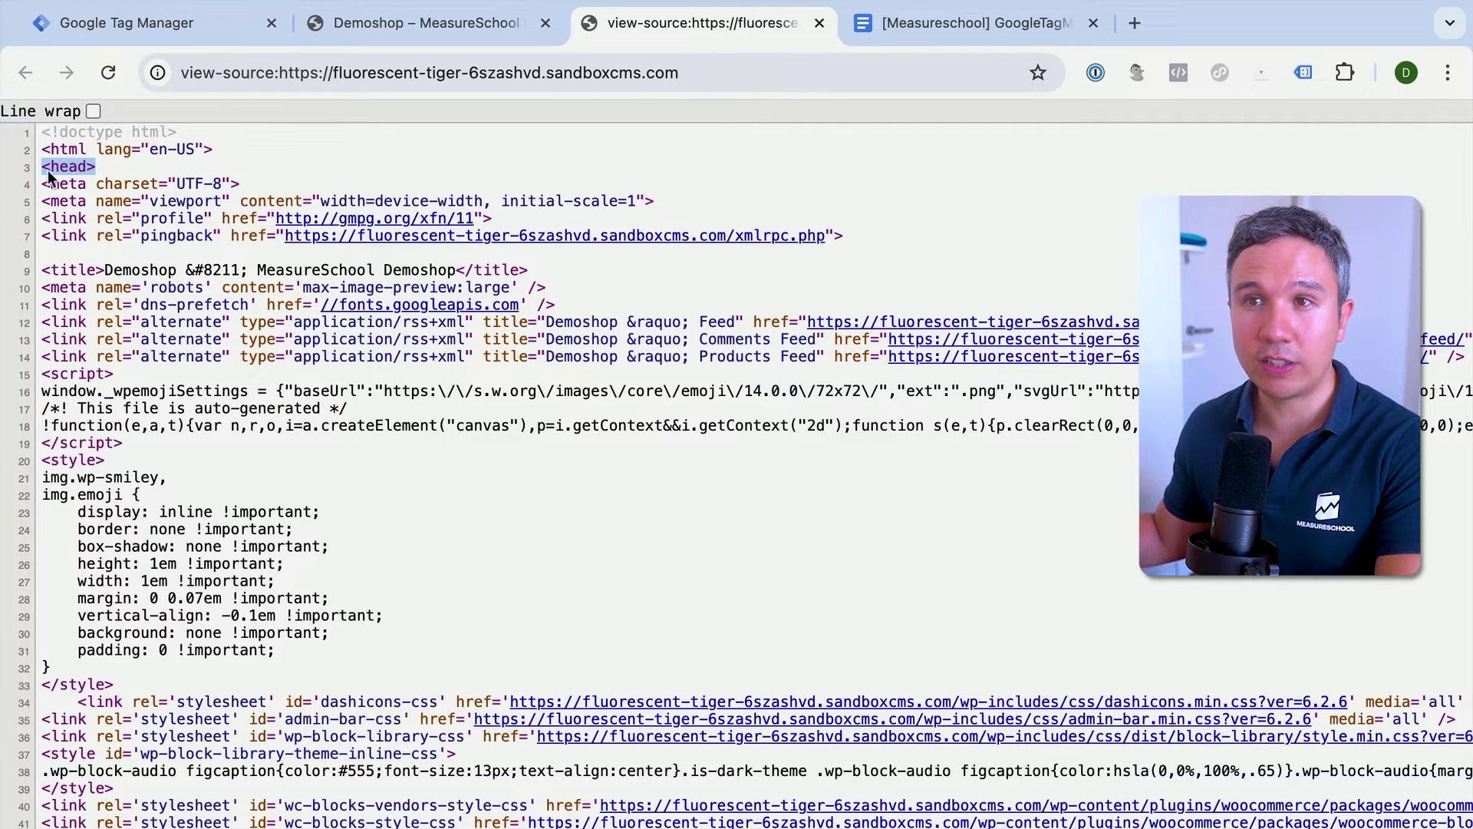
Step: Find the opening <body> tag in the Demoshop page's source code
{"action": "scroll", "coordinate": [210, 444], "scroll_direction": "down", "scroll_amount": 20}
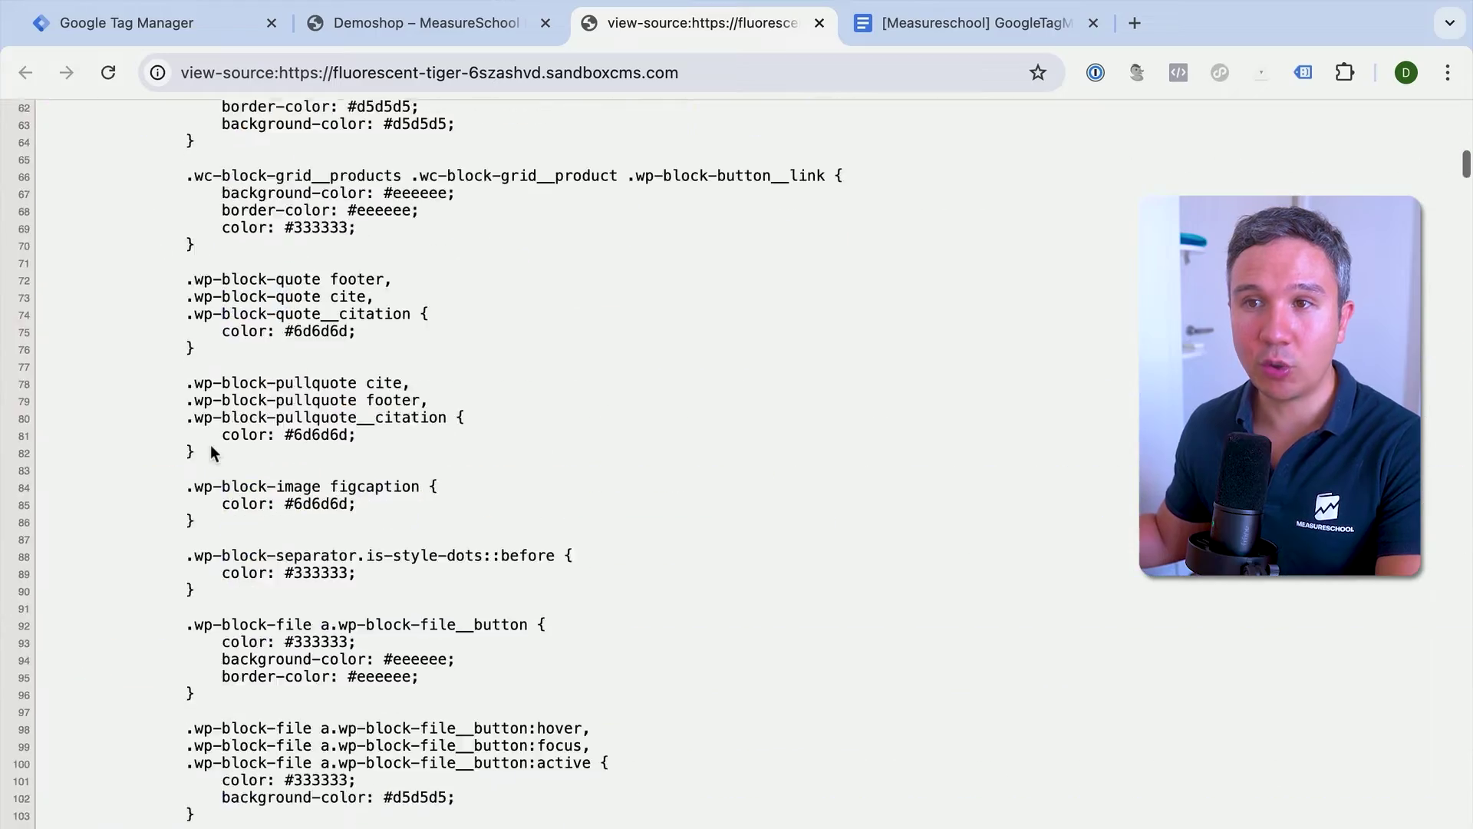
{"action": "scroll", "coordinate": [210, 445], "scroll_direction": "down", "scroll_amount": 20}
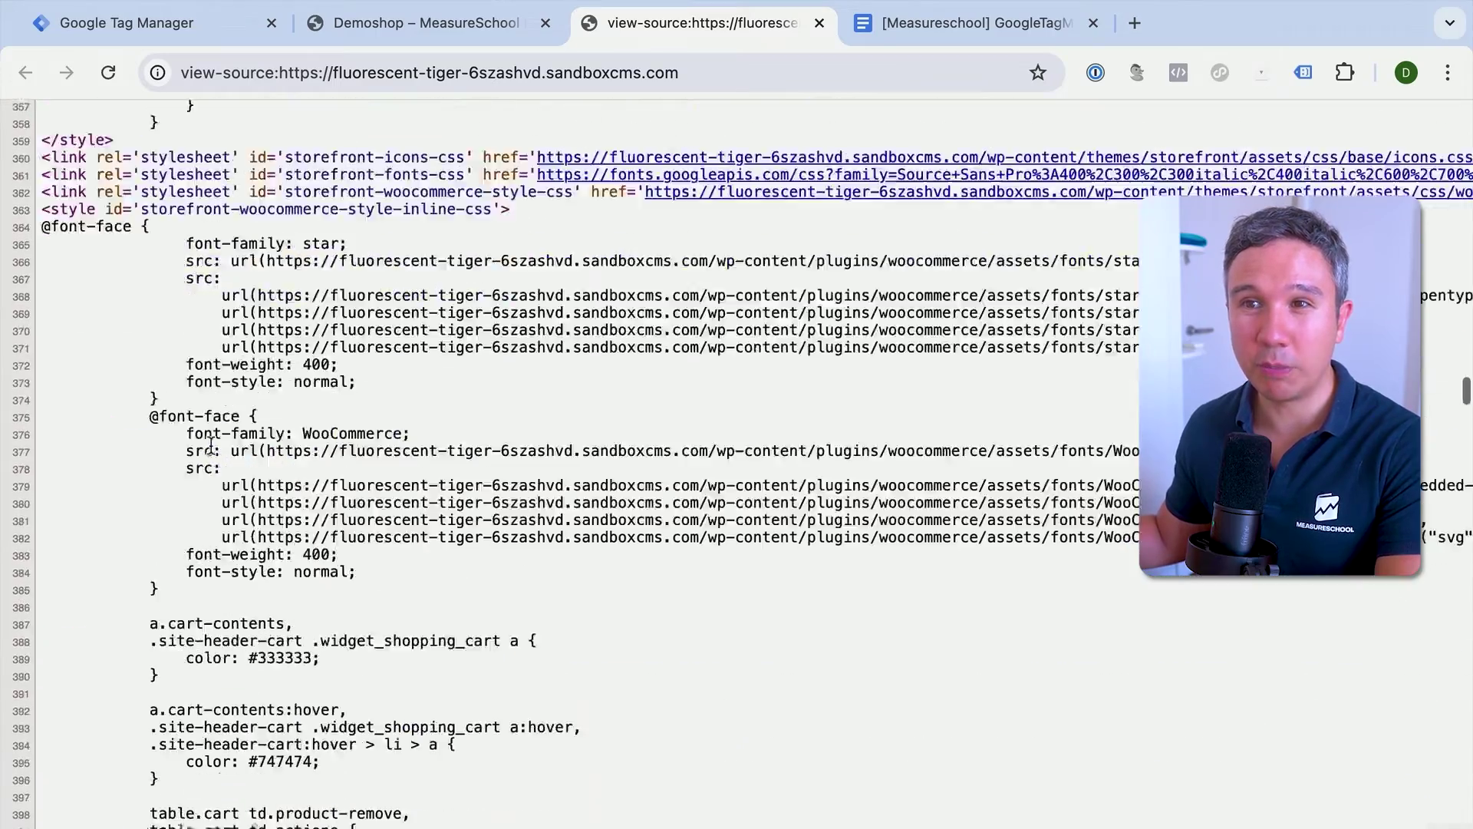
{"action": "scroll", "coordinate": [210, 444], "scroll_direction": "down", "scroll_amount": 20}
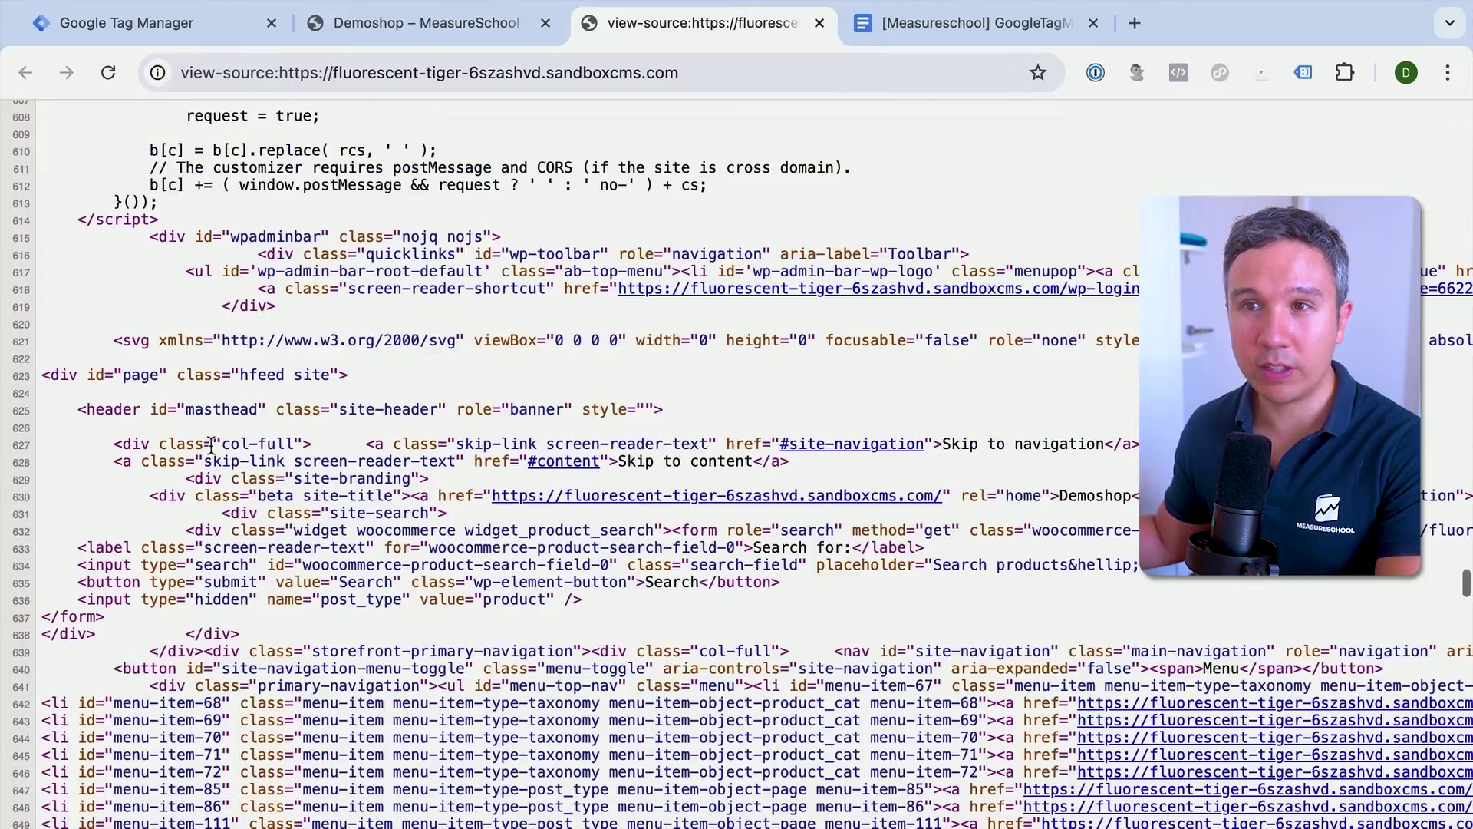
{"action": "scroll", "coordinate": [210, 445], "scroll_direction": "up", "scroll_amount": 14}
{"action": "scroll", "coordinate": [211, 444], "scroll_direction": "up", "scroll_amount": 1}
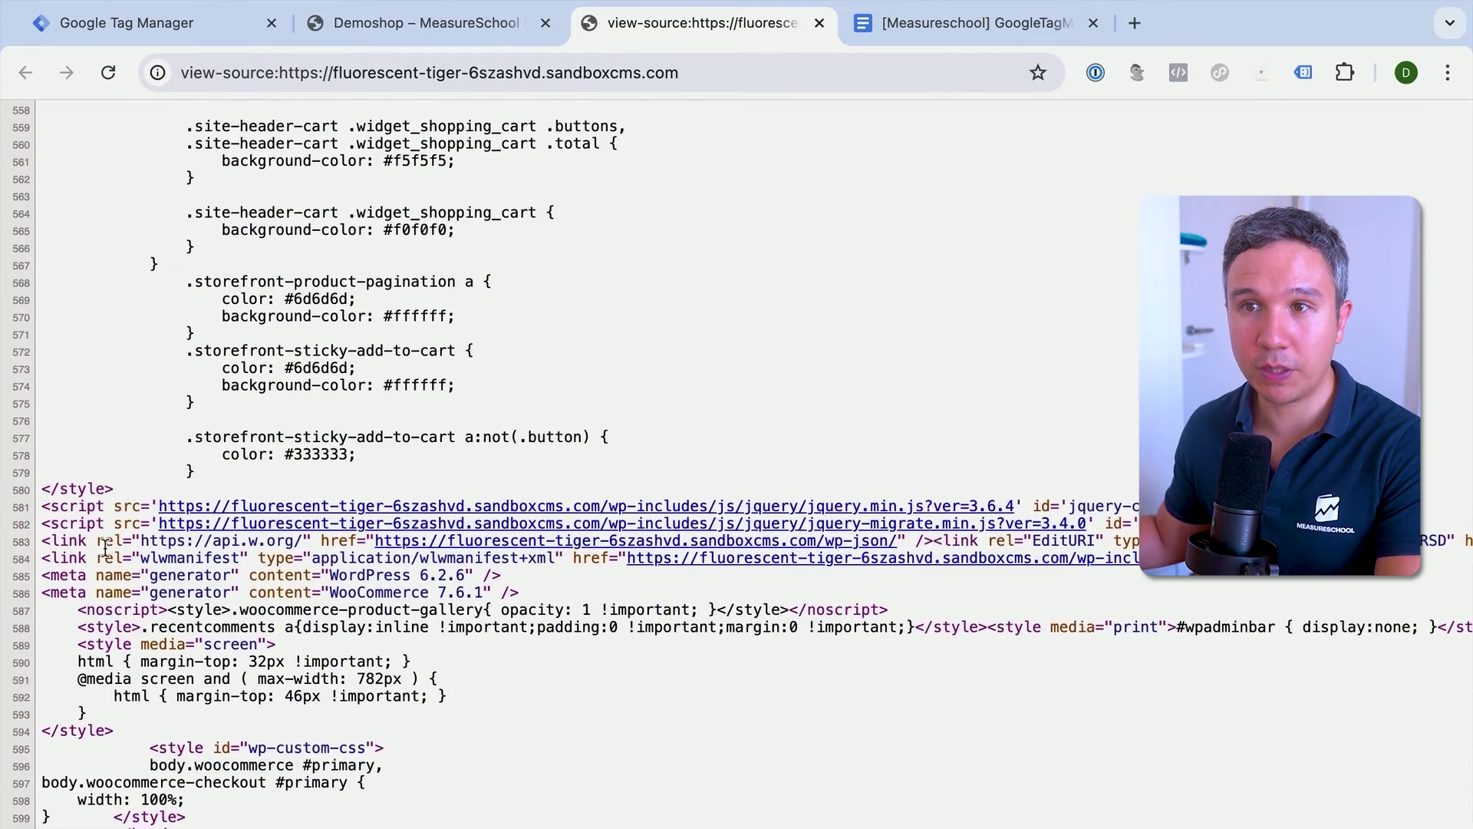
{"action": "scroll", "coordinate": [105, 547], "scroll_direction": "down", "scroll_amount": 4}
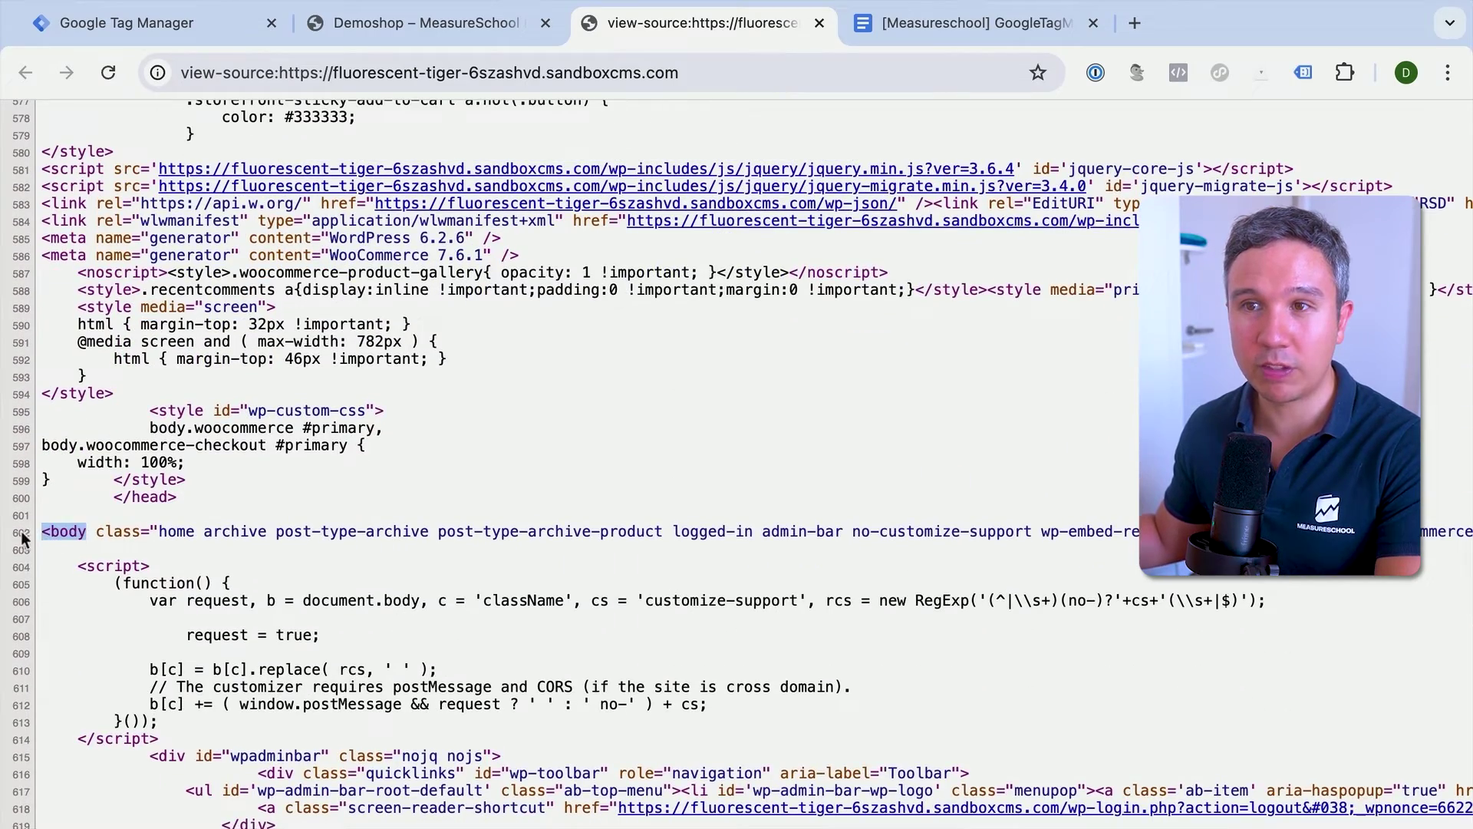
{"action": "triple_click", "coordinate": [65, 528]}
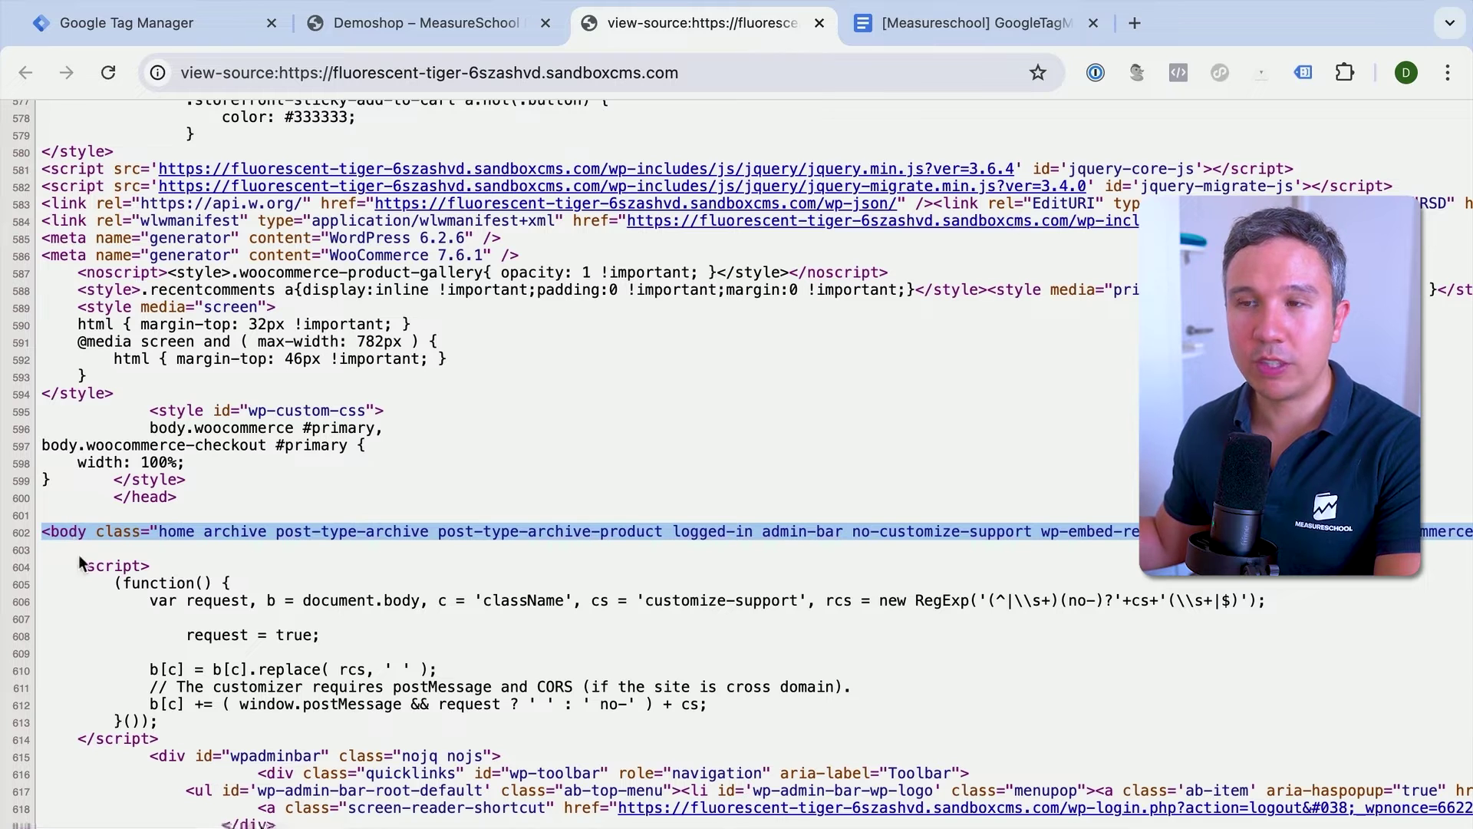
{"action": "left_click", "coordinate": [183, 548]}
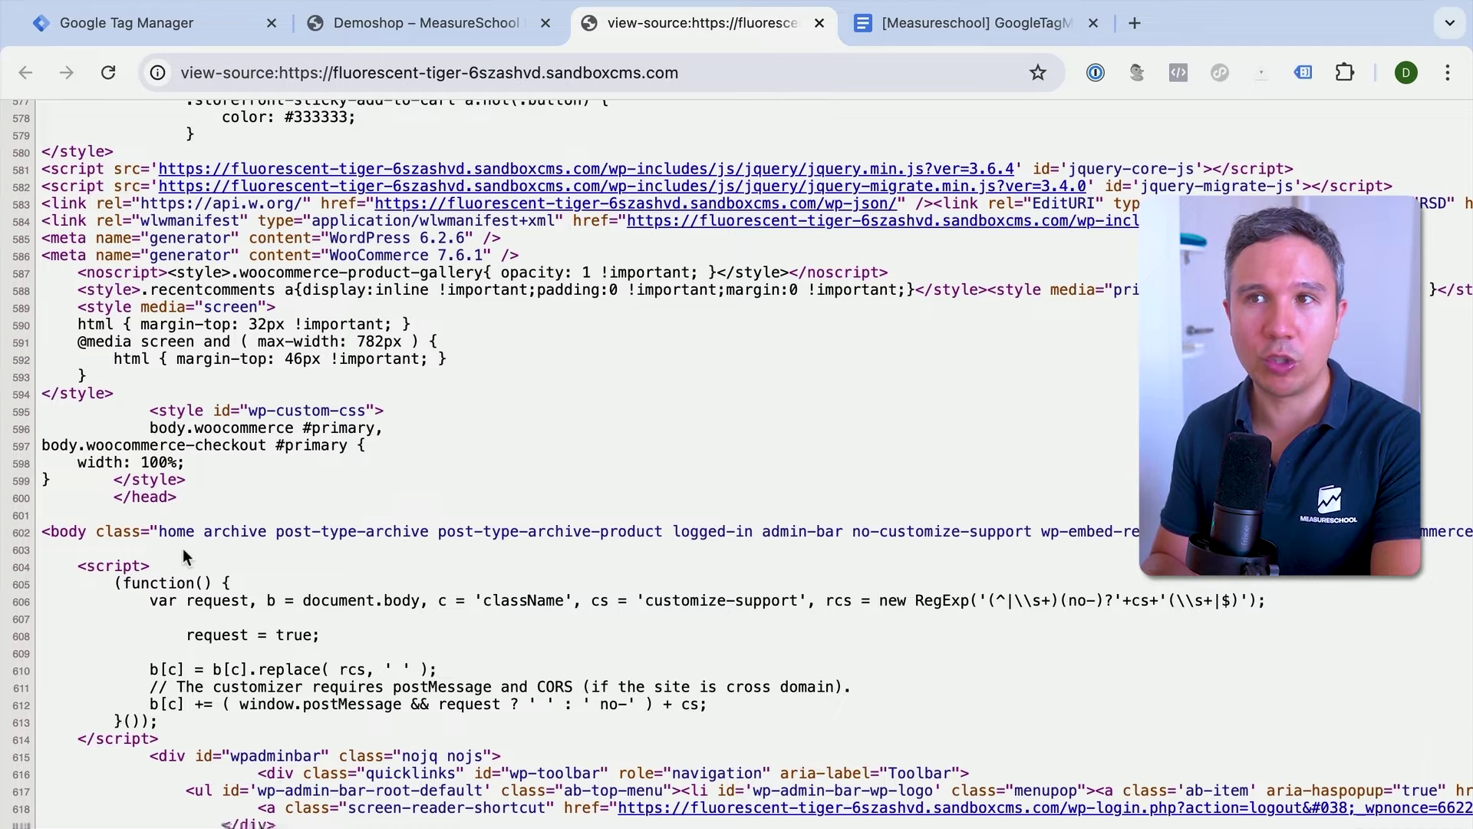
Step: Open the Theme File Editor in the Demoshop site's WordPress dashboard
{"action": "left_click", "coordinate": [439, 39]}
{"action": "left_click", "coordinate": [409, 197]}
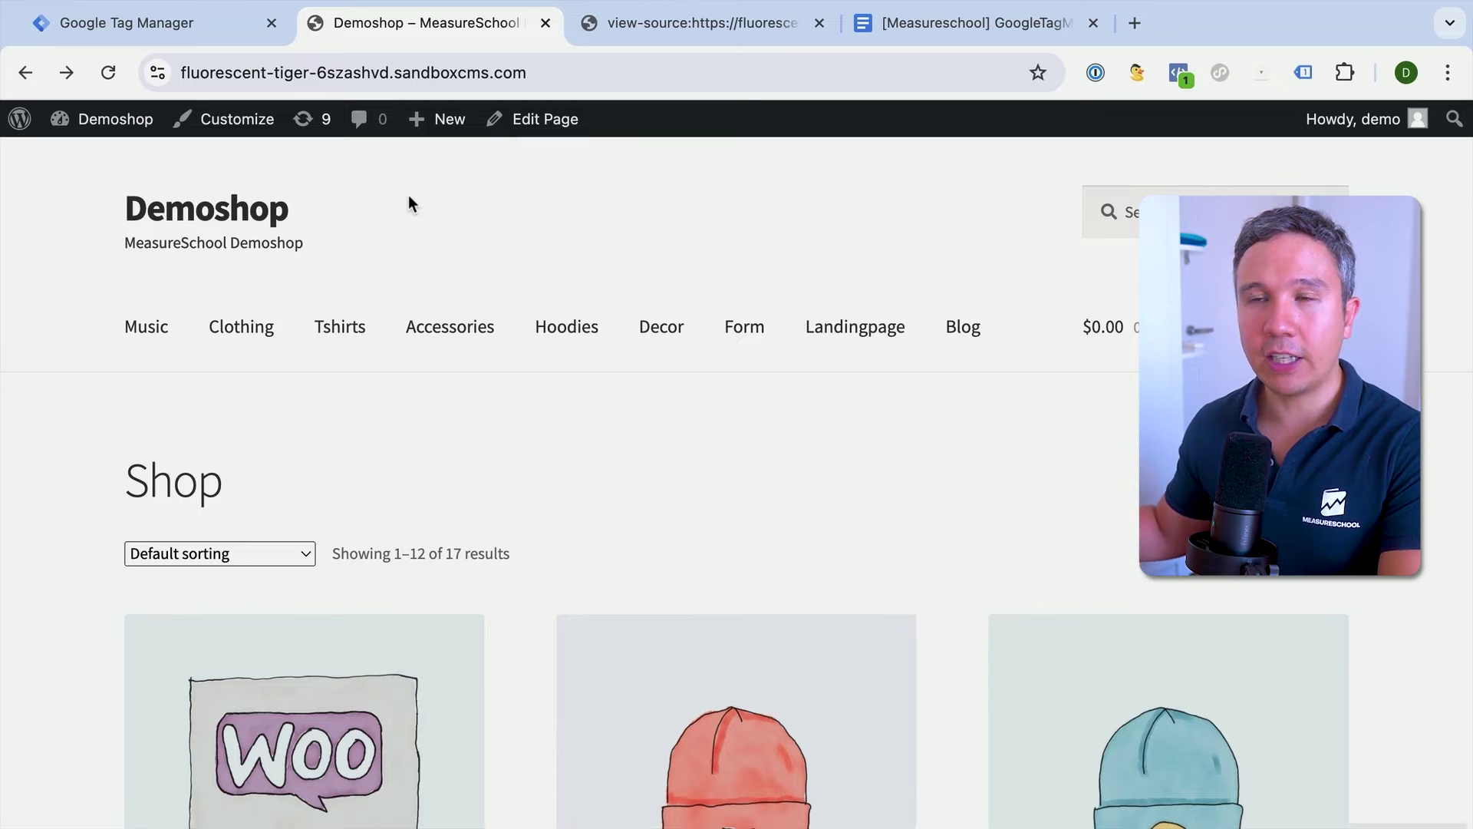
{"action": "left_click", "coordinate": [115, 119]}
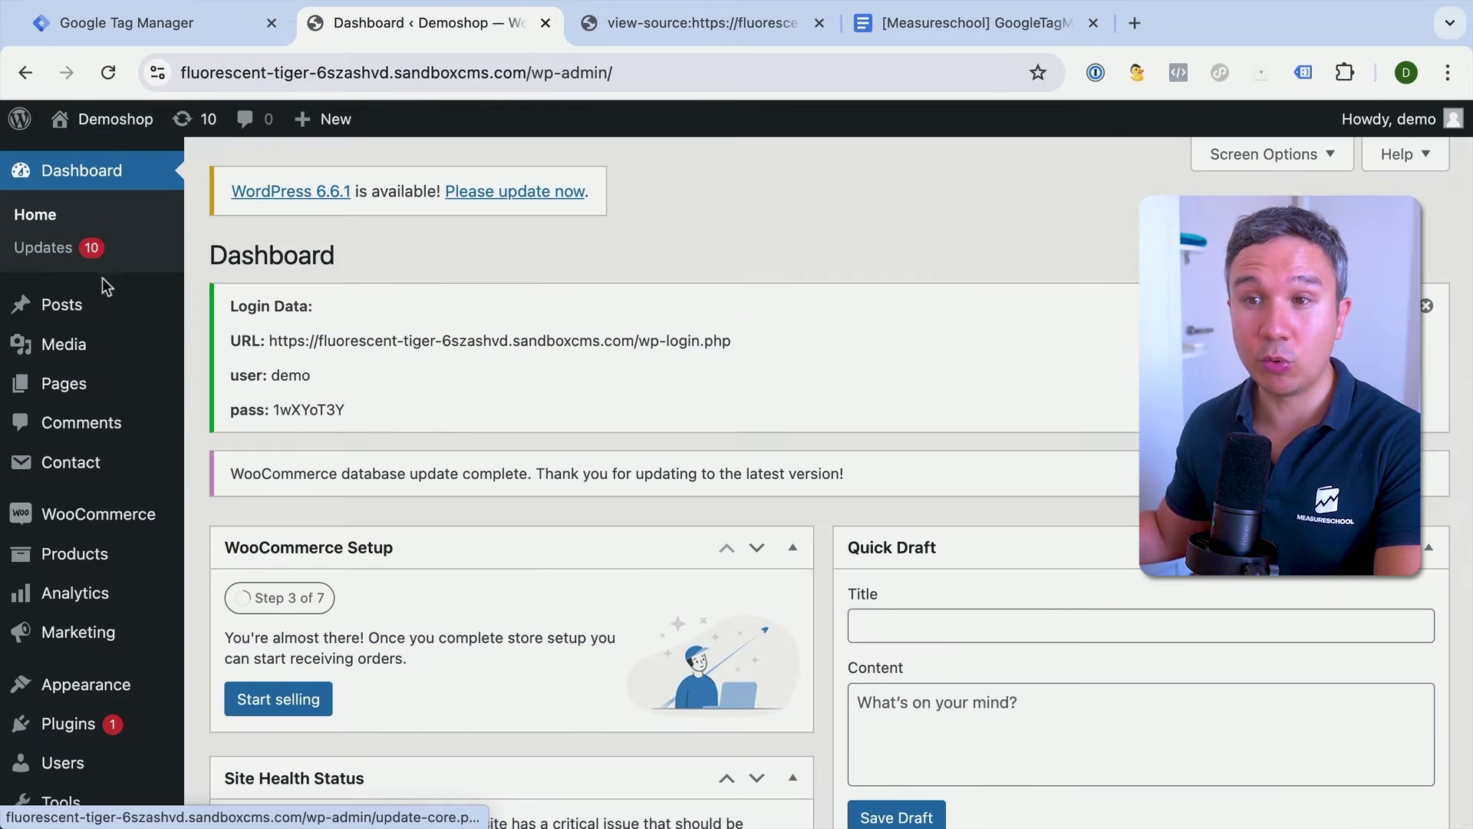
{"action": "scroll", "coordinate": [92, 369], "scroll_direction": "down", "scroll_amount": 3}
{"action": "mouse_move", "coordinate": [83, 513]}
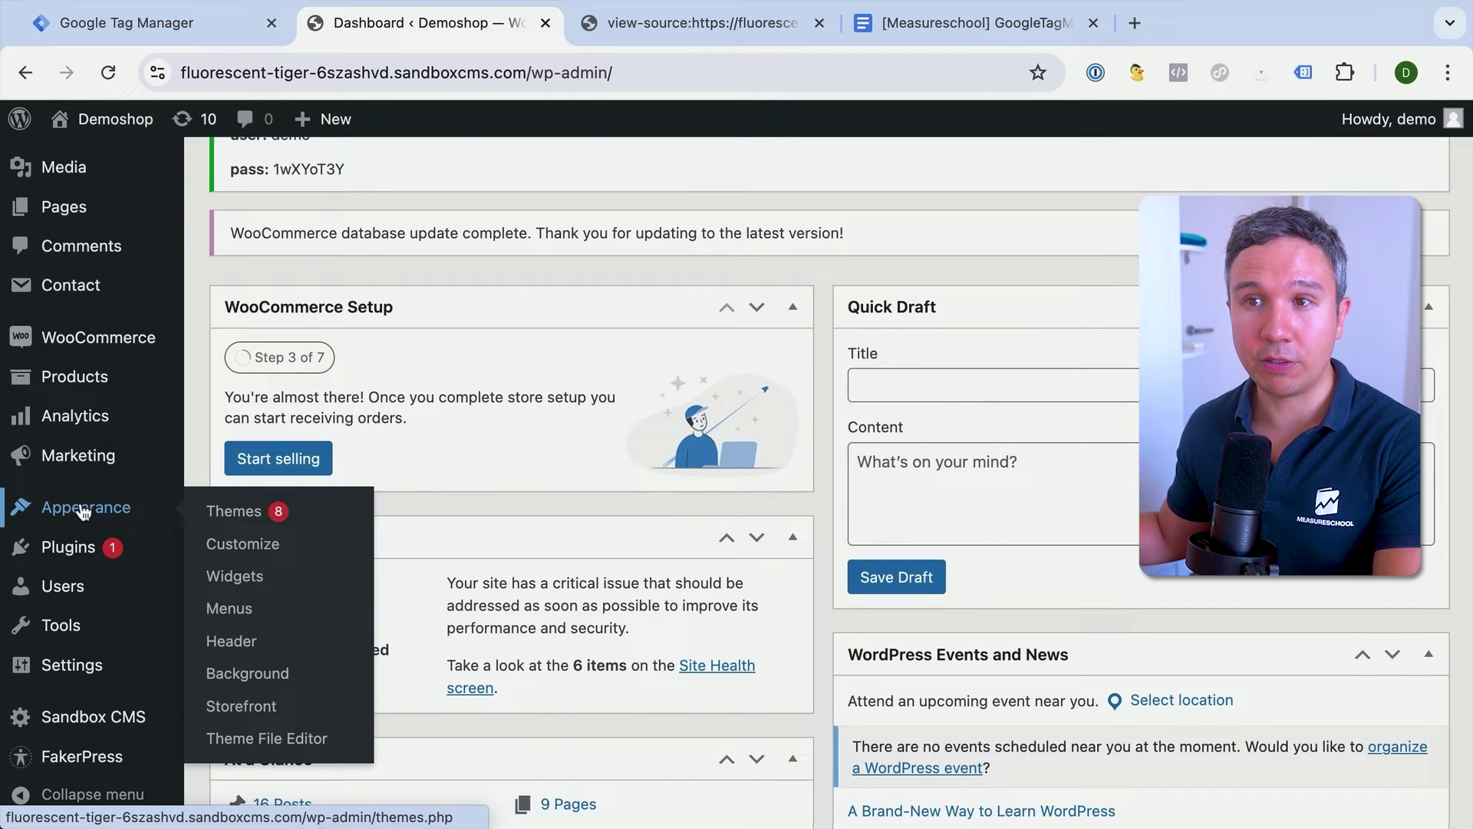
{"action": "left_click", "coordinate": [251, 740]}
Step: Open the Storefront theme's Theme Header file (header.php) for editing
{"action": "scroll", "coordinate": [1241, 452], "scroll_direction": "down", "scroll_amount": 5}
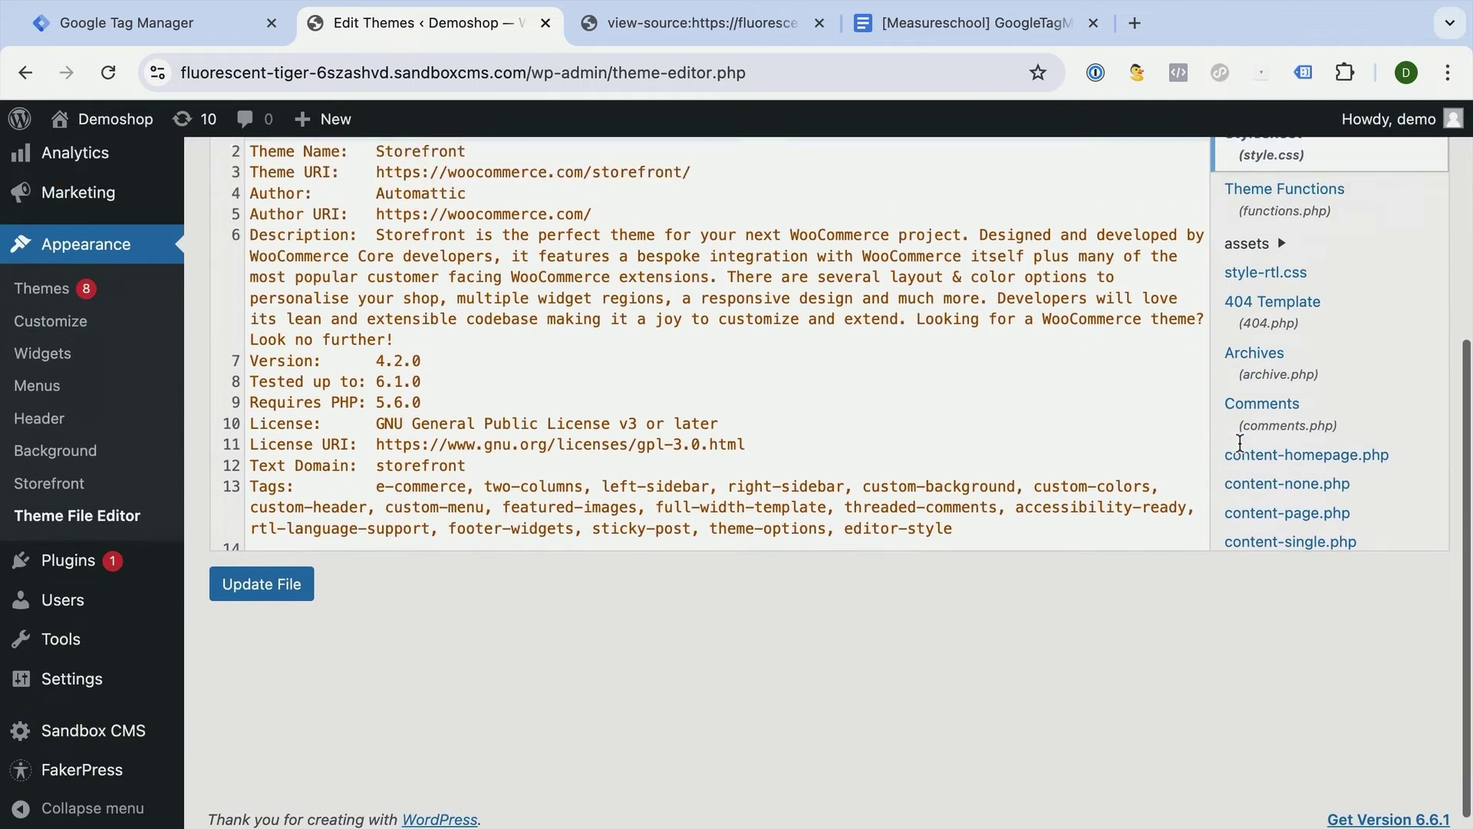
{"action": "scroll", "coordinate": [1297, 422], "scroll_direction": "down", "scroll_amount": 5}
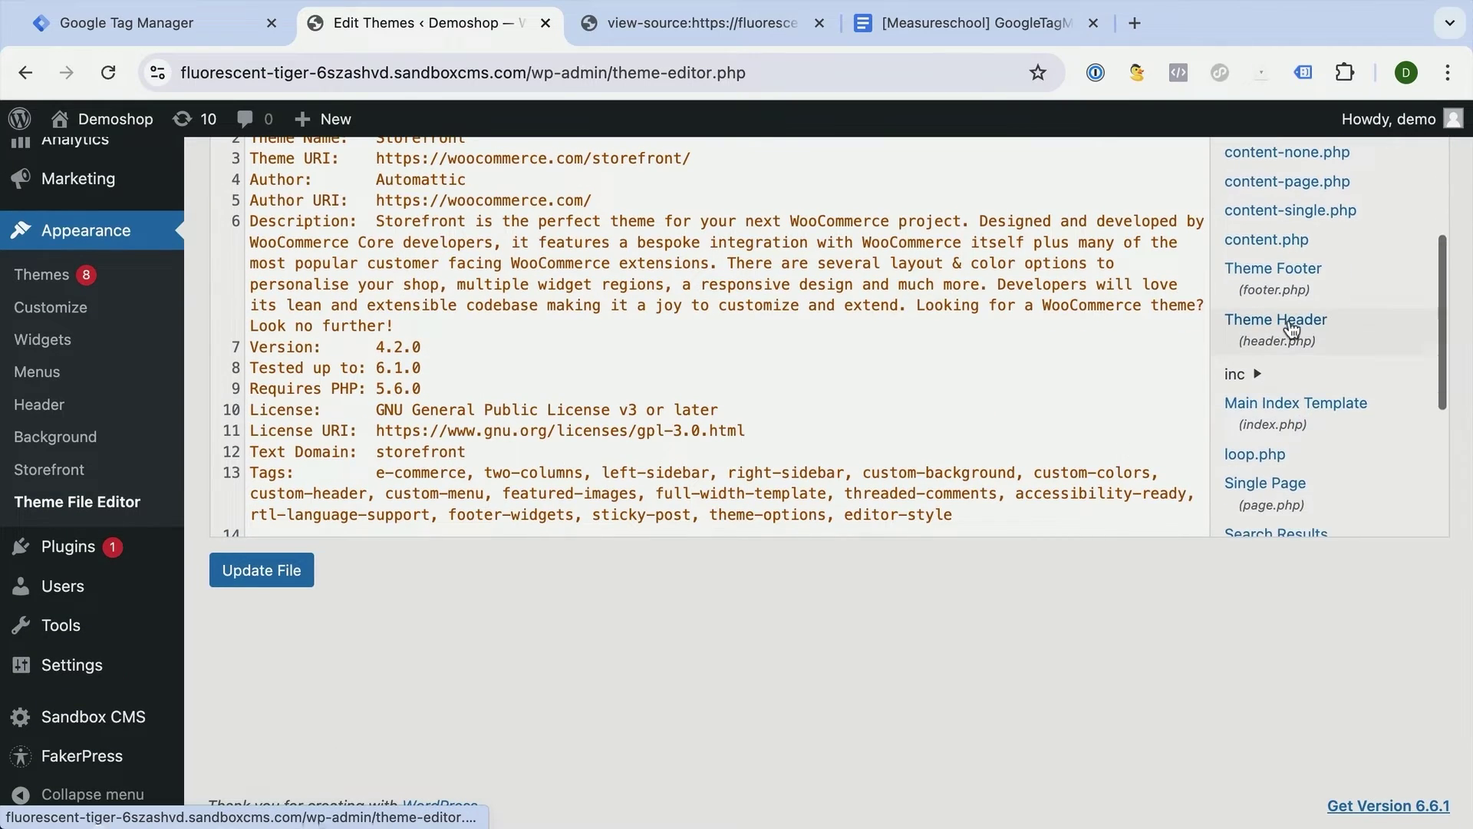
{"action": "left_click", "coordinate": [1276, 269]}
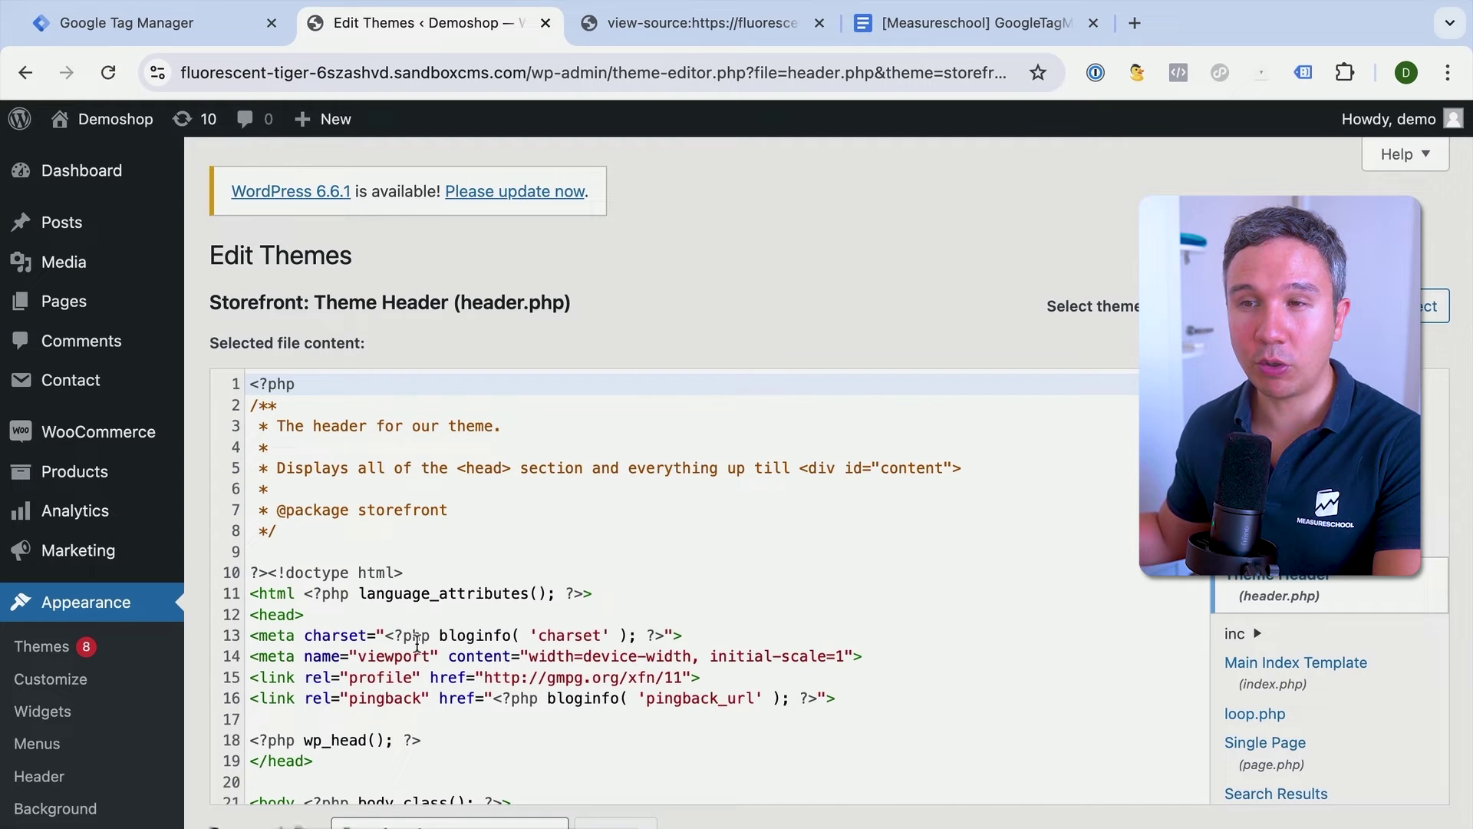
Step: Insert the Tag Manager script snippet directly above the wp_head() call in header.php and leave no blank line after the opening <head> tag
{"action": "scroll", "coordinate": [417, 645], "scroll_direction": "down", "scroll_amount": 3}
{"action": "left_click", "coordinate": [315, 419]}
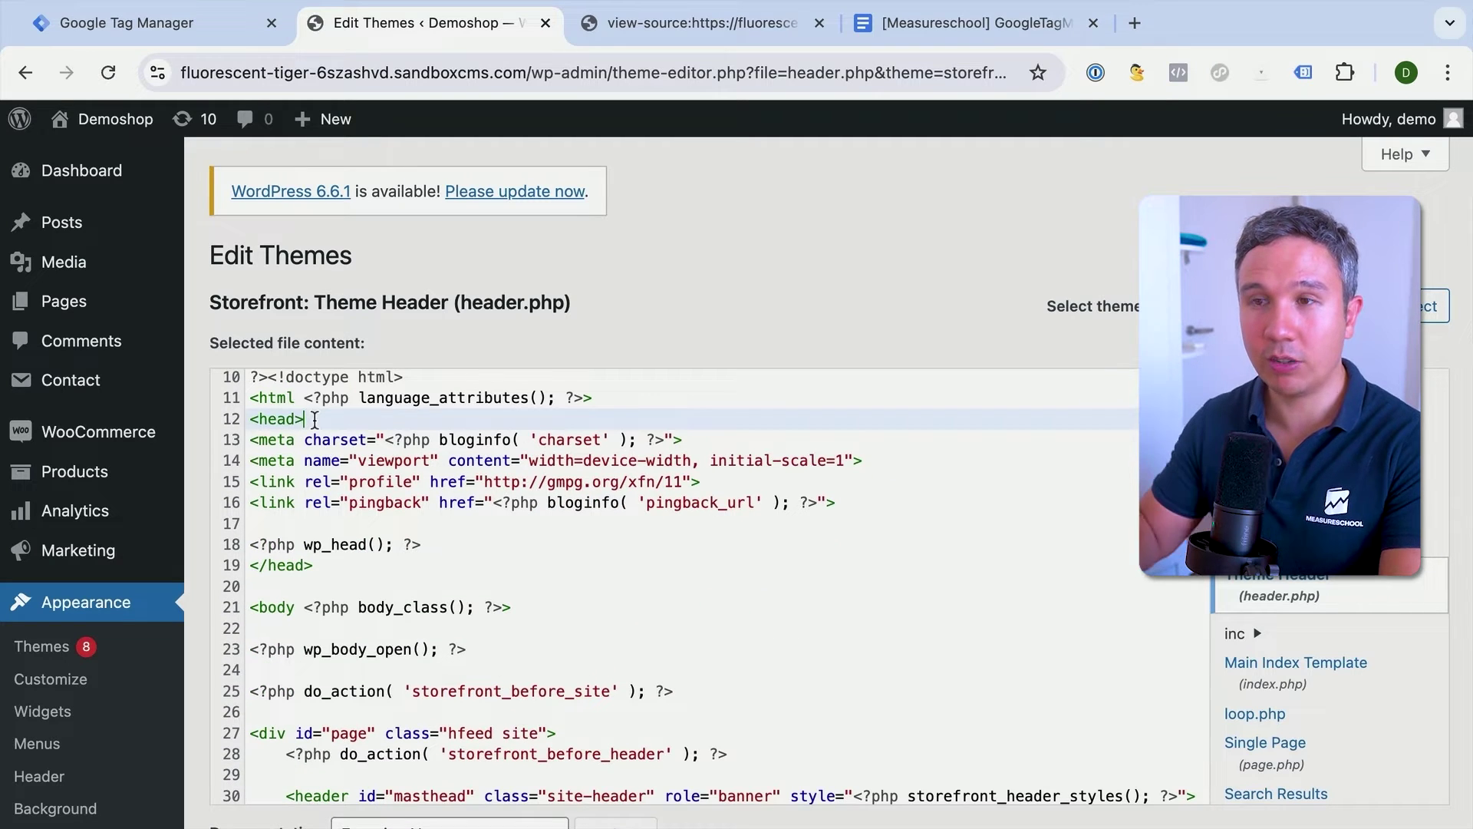
{"action": "key", "text": "Return"}
{"action": "left_click", "coordinate": [122, 23]}
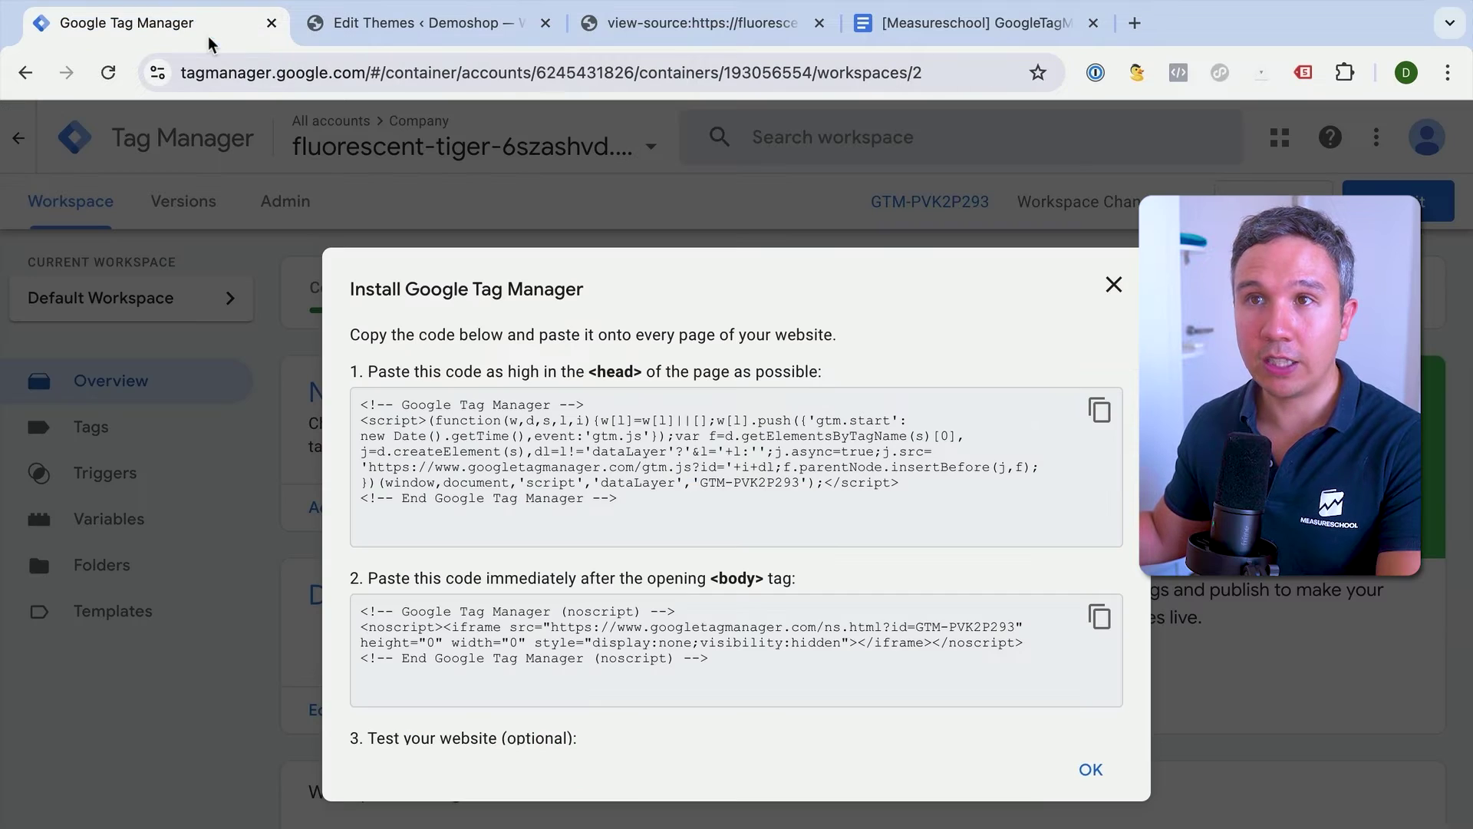
{"action": "left_click", "coordinate": [1099, 412]}
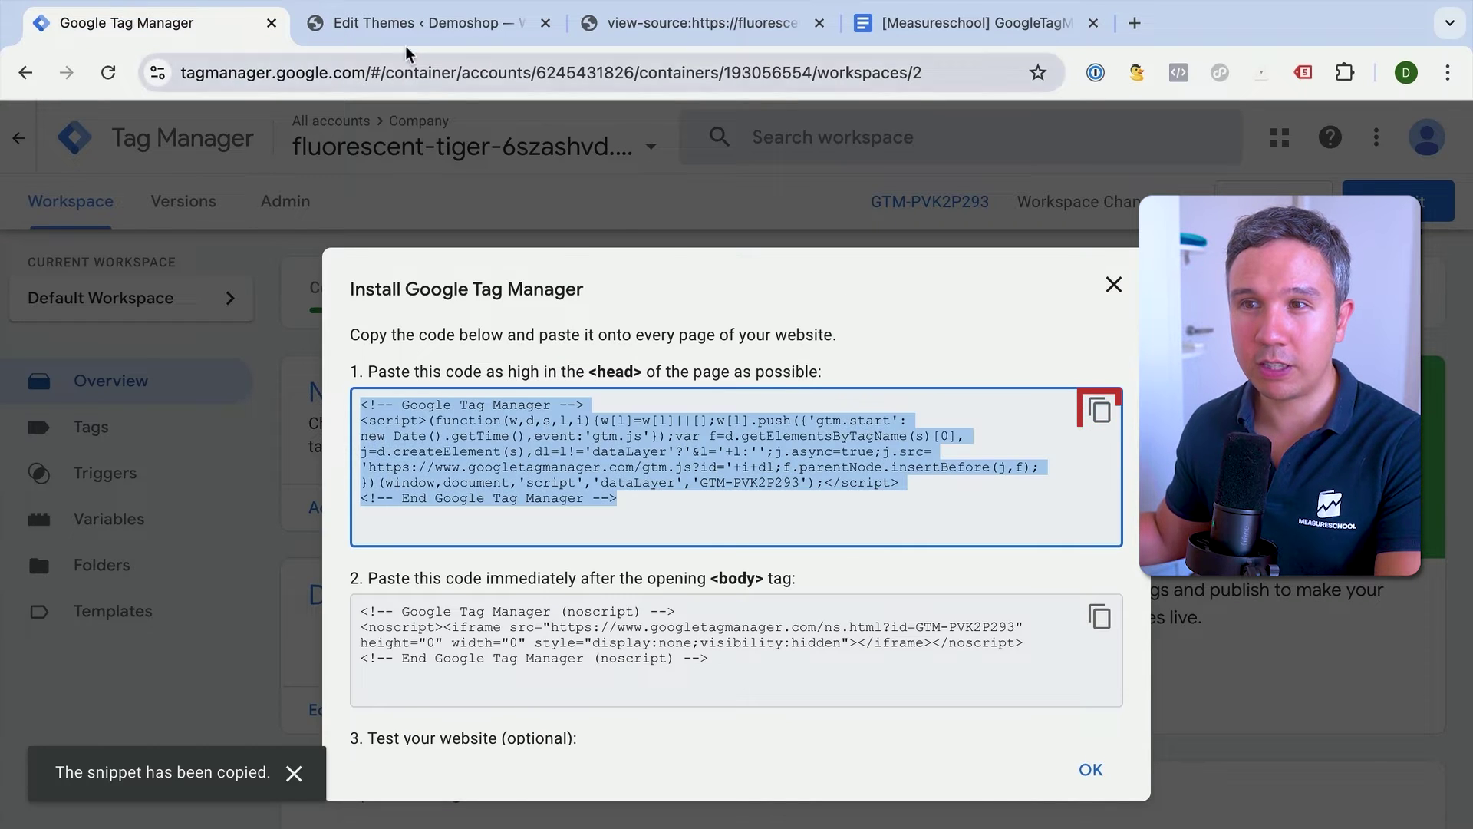
{"action": "left_click", "coordinate": [415, 22]}
{"action": "left_click", "coordinate": [279, 544]}
{"action": "key", "text": "ctrl+v"}
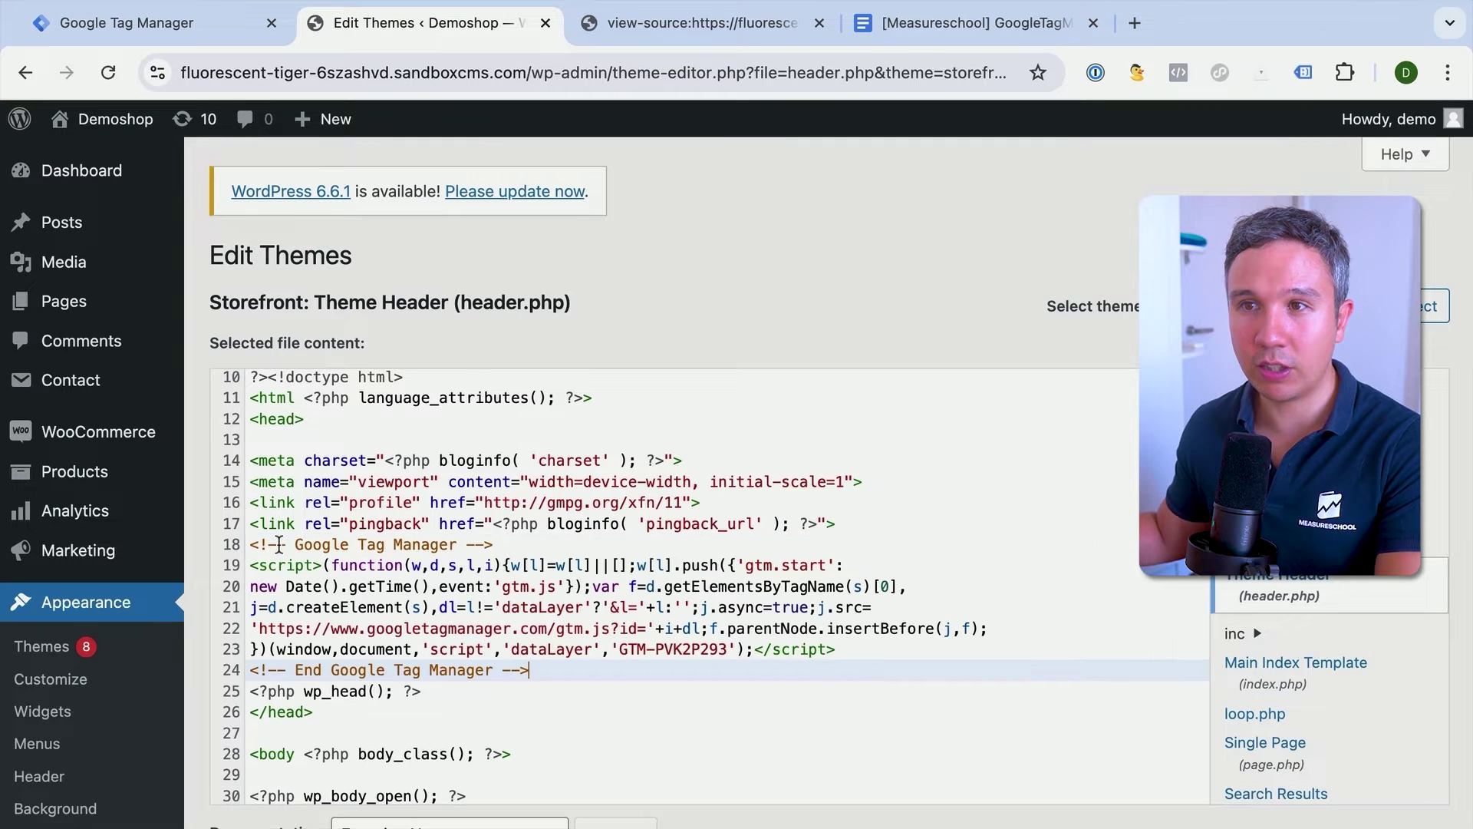
{"action": "left_click", "coordinate": [293, 442]}
{"action": "key", "text": "BackSpace"}
Step: Insert the Tag Manager noscript snippet directly below the wp_body_open() line and save header.php
{"action": "scroll", "coordinate": [393, 482], "scroll_direction": "down", "scroll_amount": 5}
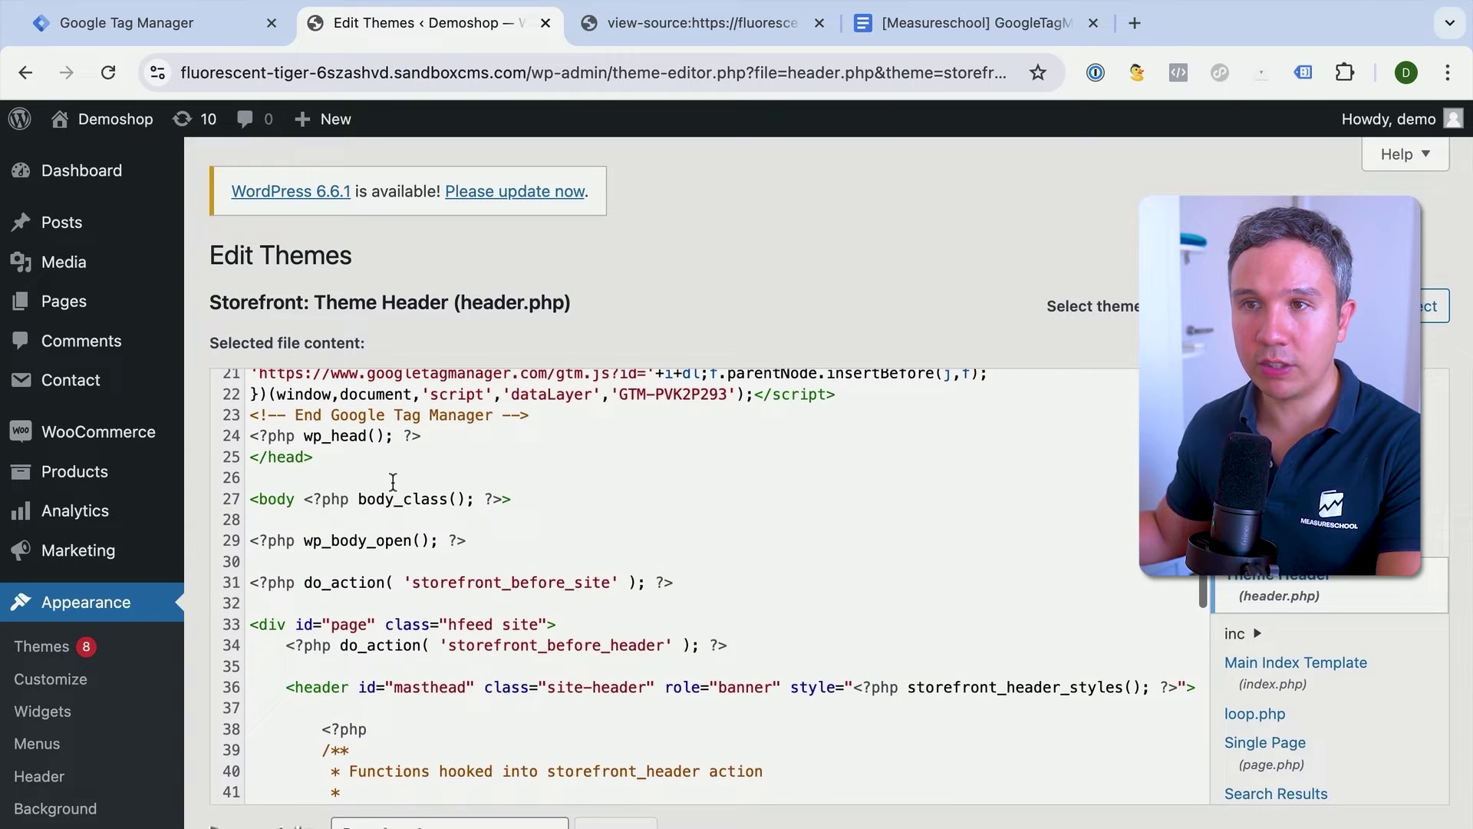
{"action": "left_click", "coordinate": [267, 522]}
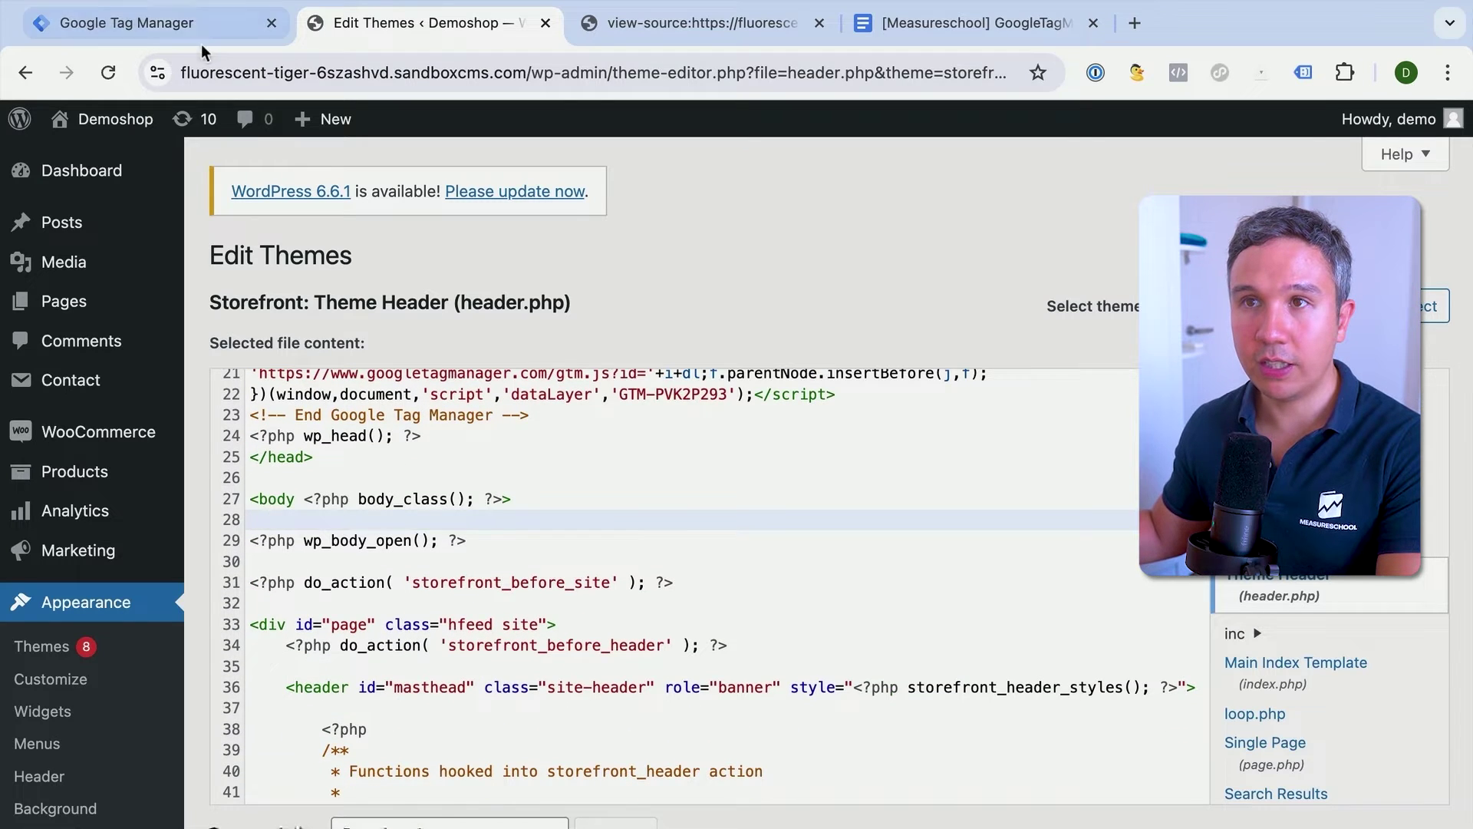
{"action": "left_click", "coordinate": [188, 31]}
{"action": "left_click", "coordinate": [1048, 658]}
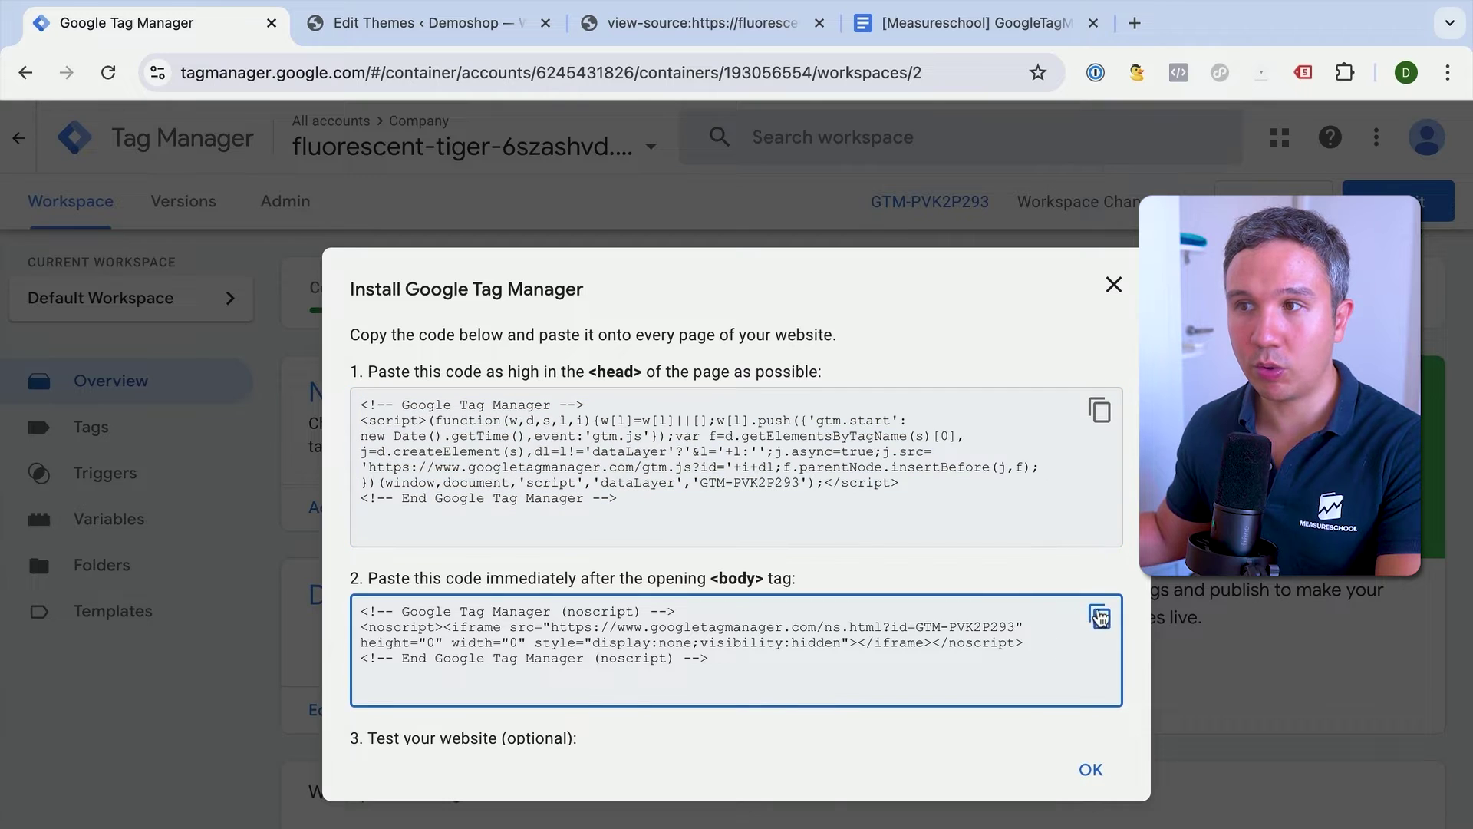
{"action": "left_click", "coordinate": [1100, 616]}
{"action": "left_click", "coordinate": [422, 23]}
{"action": "left_click", "coordinate": [357, 561]}
{"action": "key", "text": "ctrl+v"}
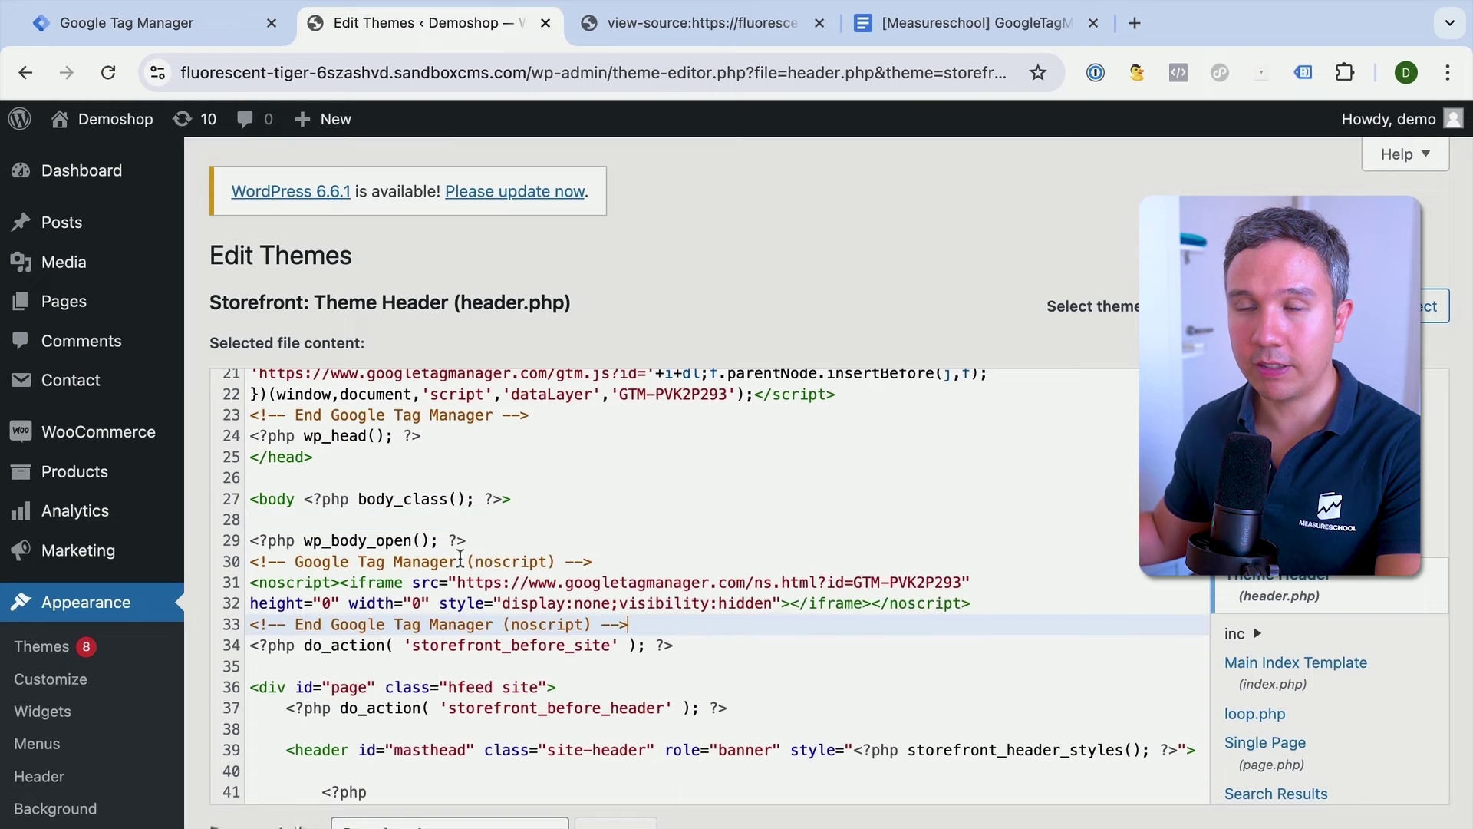
{"action": "scroll", "coordinate": [356, 562], "scroll_direction": "down", "scroll_amount": 10}
{"action": "left_click", "coordinate": [284, 675]}
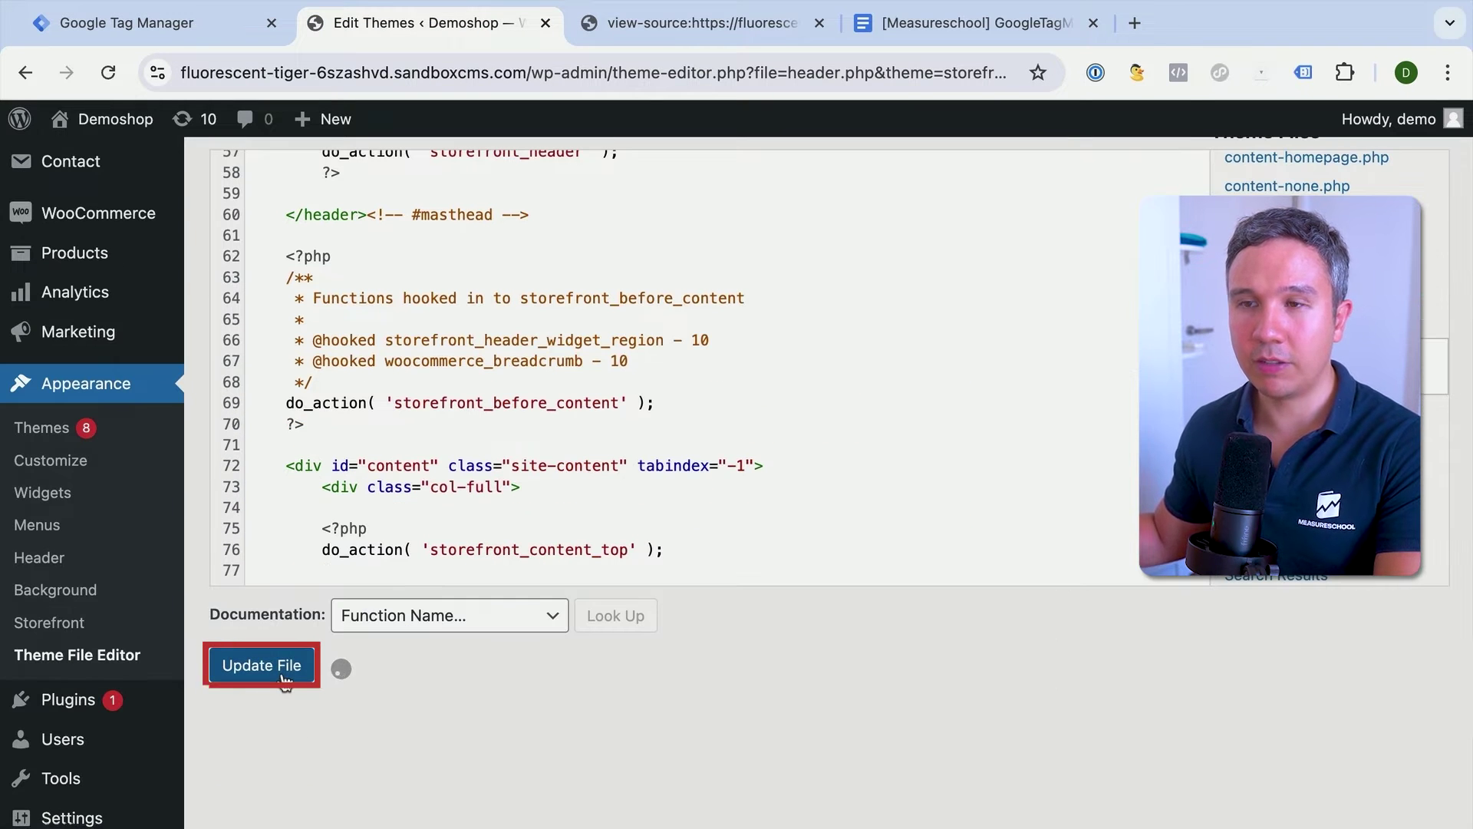
Step: Open the Demoshop homepage's source code afresh and locate the Tag Manager script in its head section
{"action": "left_click", "coordinate": [150, 125]}
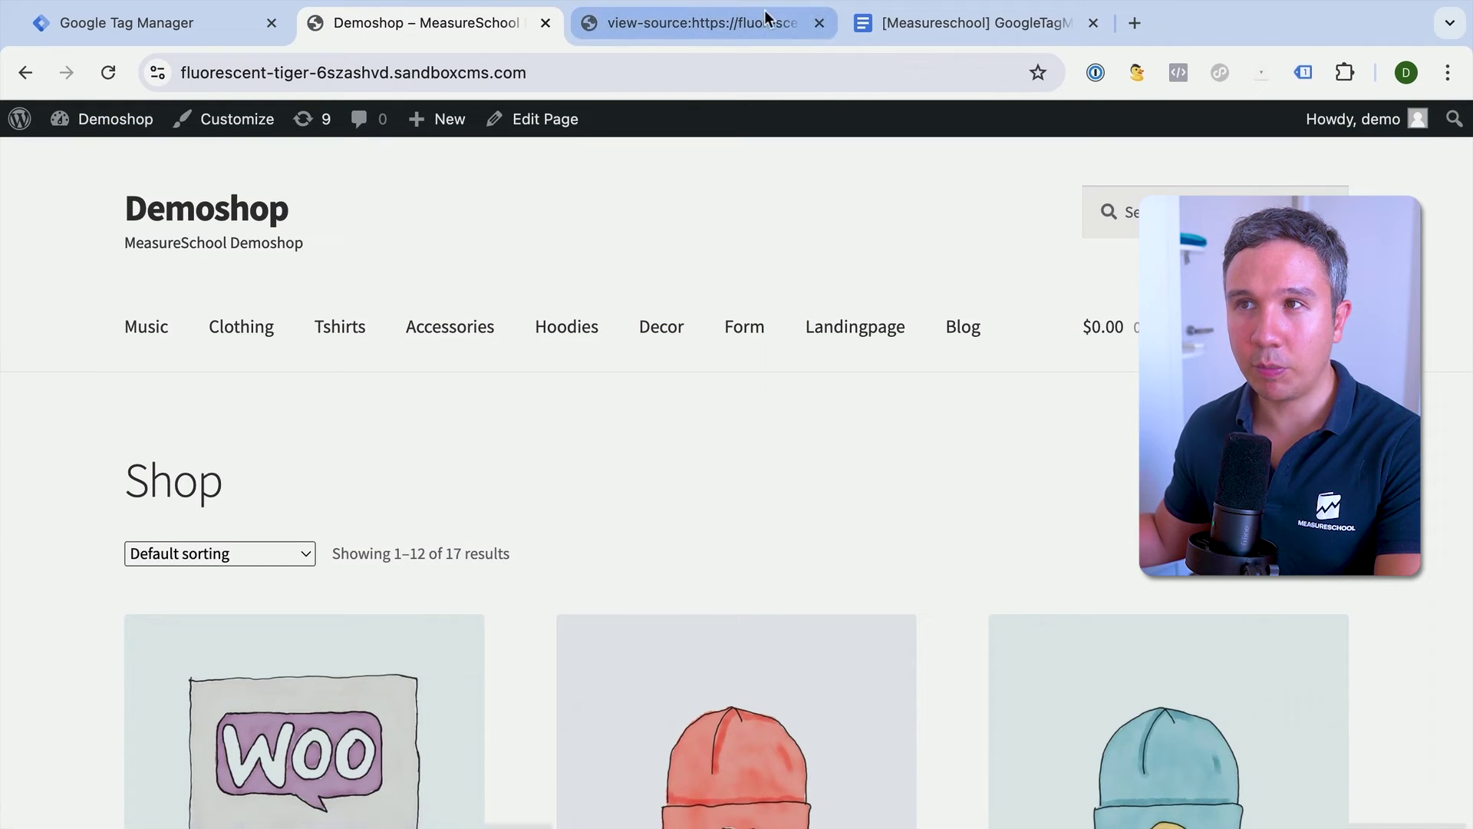
{"action": "left_click", "coordinate": [820, 23]}
{"action": "right_click", "coordinate": [584, 464]}
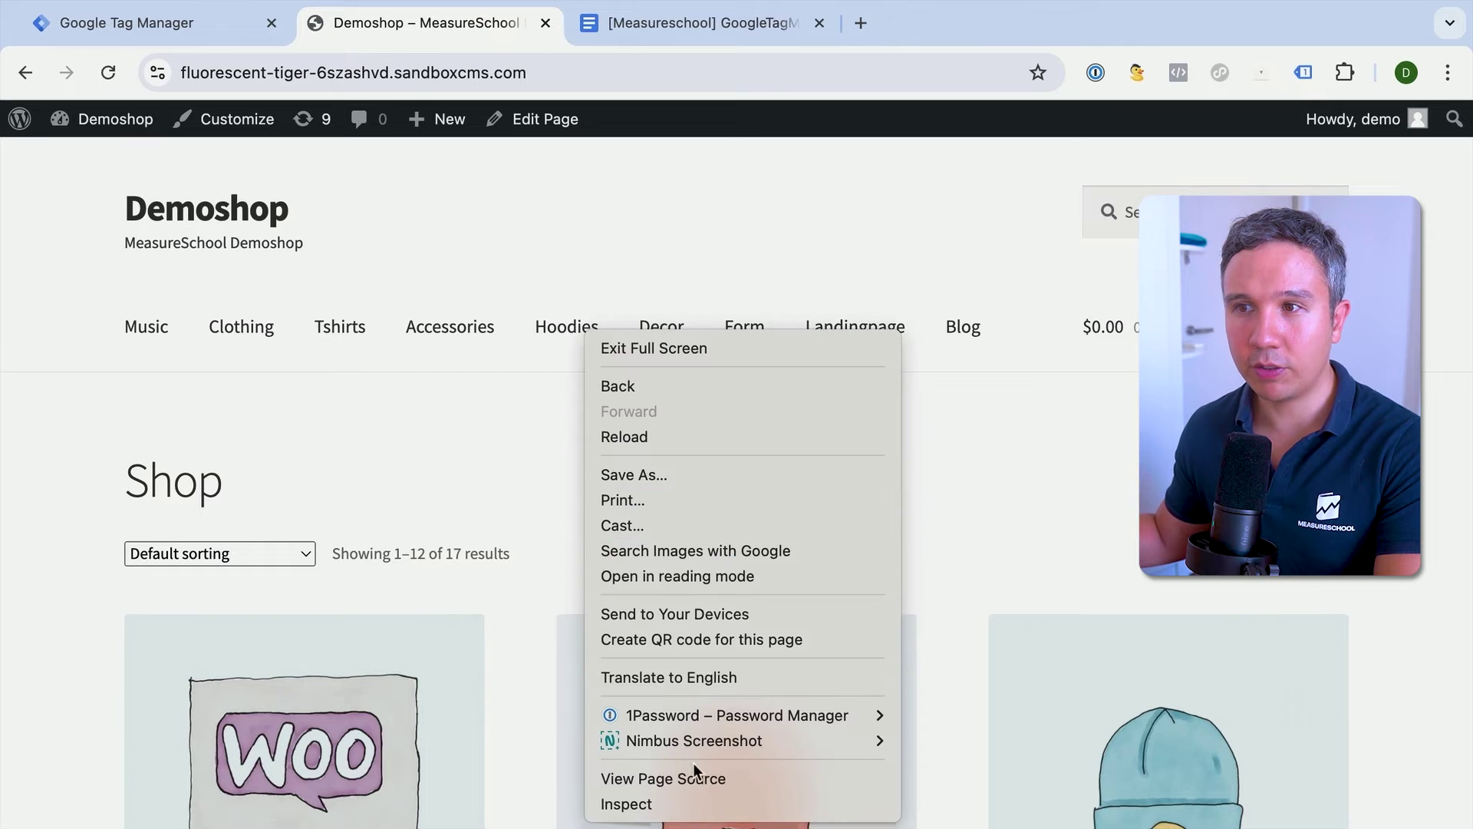
{"action": "left_click", "coordinate": [665, 773]}
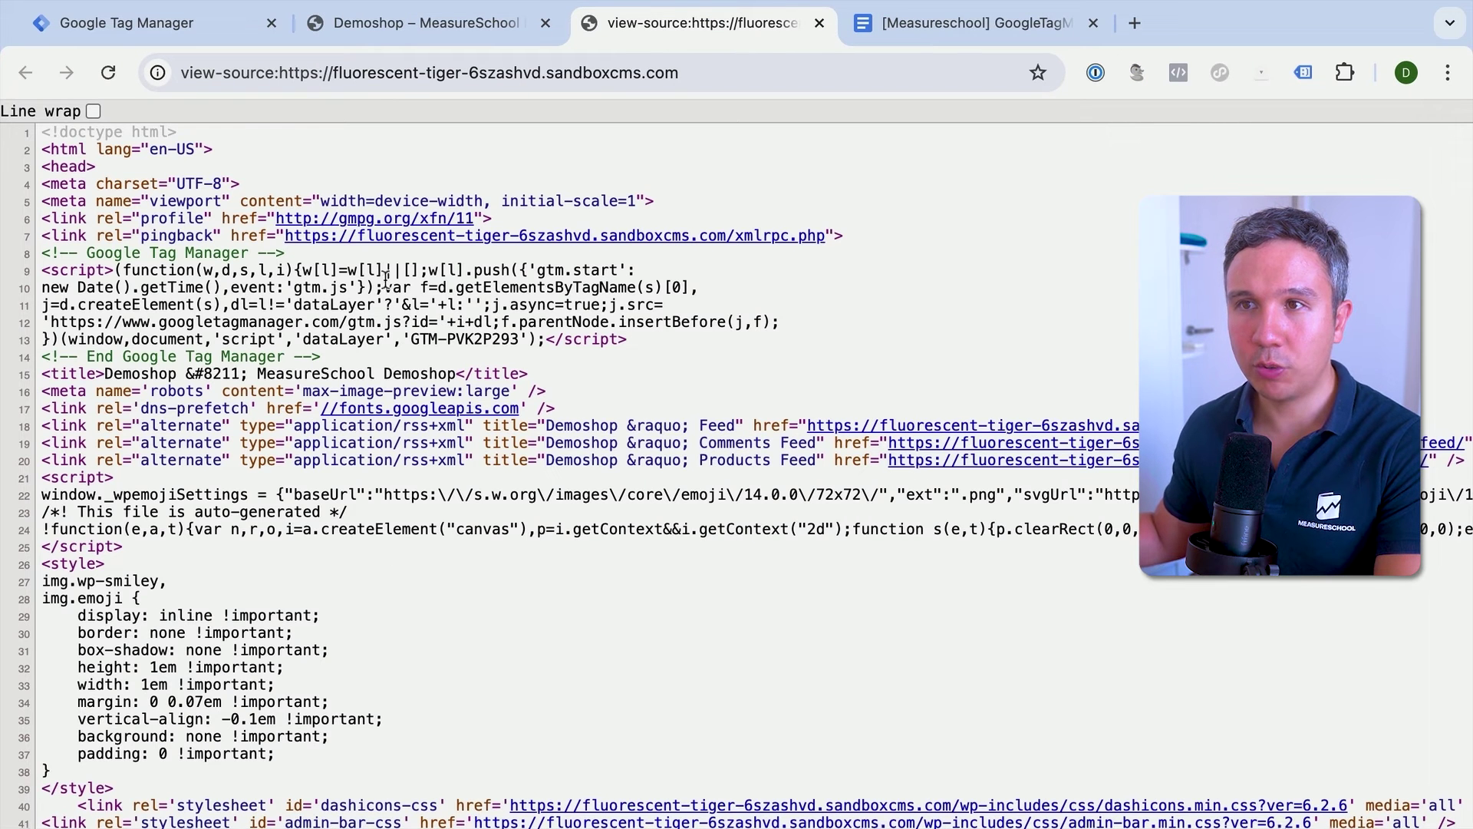
{"action": "left_click_drag", "start_coordinate": [43, 269], "coordinate": [627, 339]}
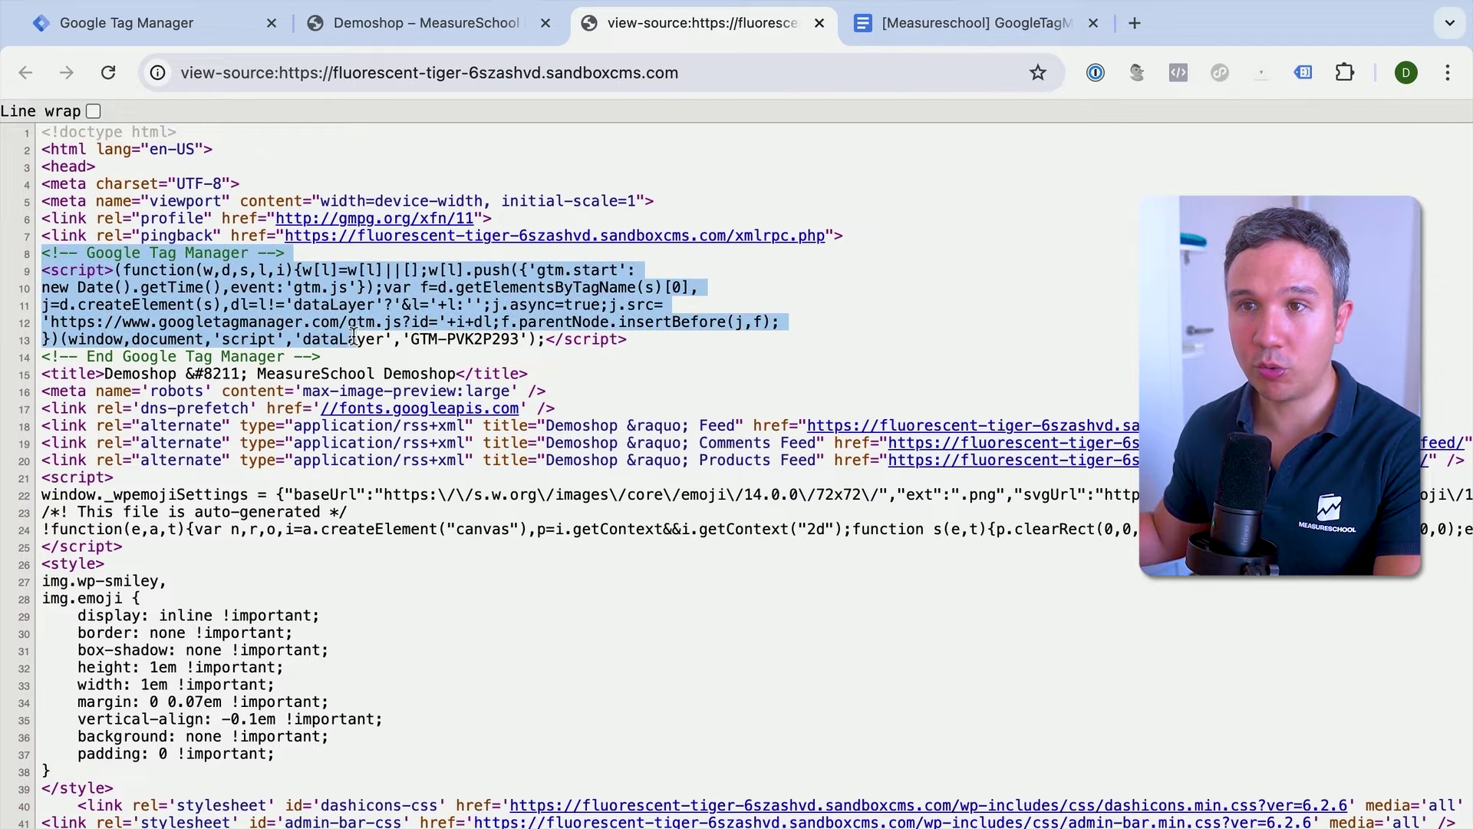
Step: Locate the Tag Manager noscript snippet in the body section of the homepage's source code
{"action": "scroll", "coordinate": [310, 564], "scroll_direction": "down", "scroll_amount": 15}
{"action": "scroll", "coordinate": [310, 564], "scroll_direction": "down", "scroll_amount": 20}
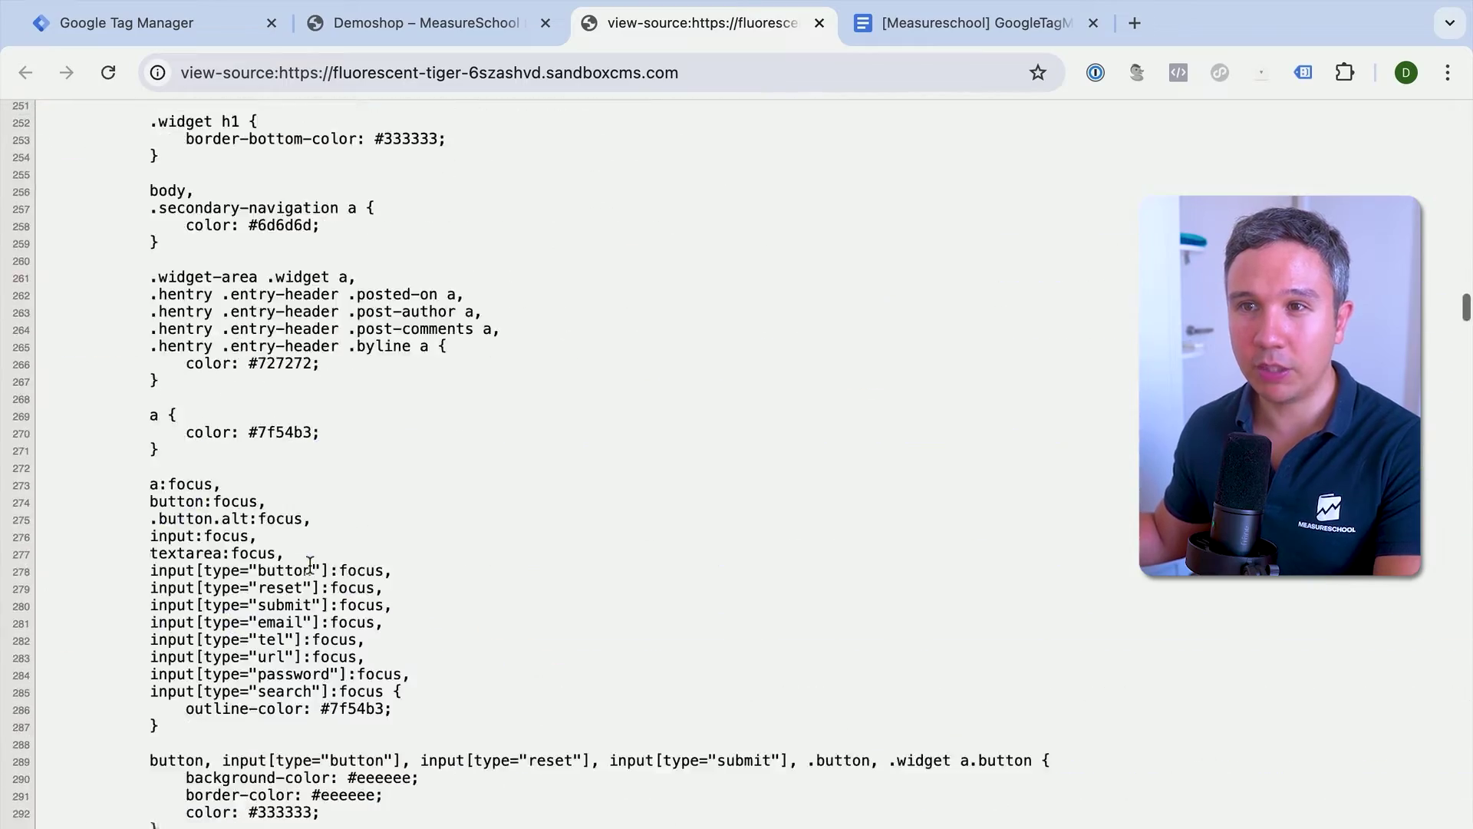
{"action": "scroll", "coordinate": [310, 564], "scroll_direction": "down", "scroll_amount": 15}
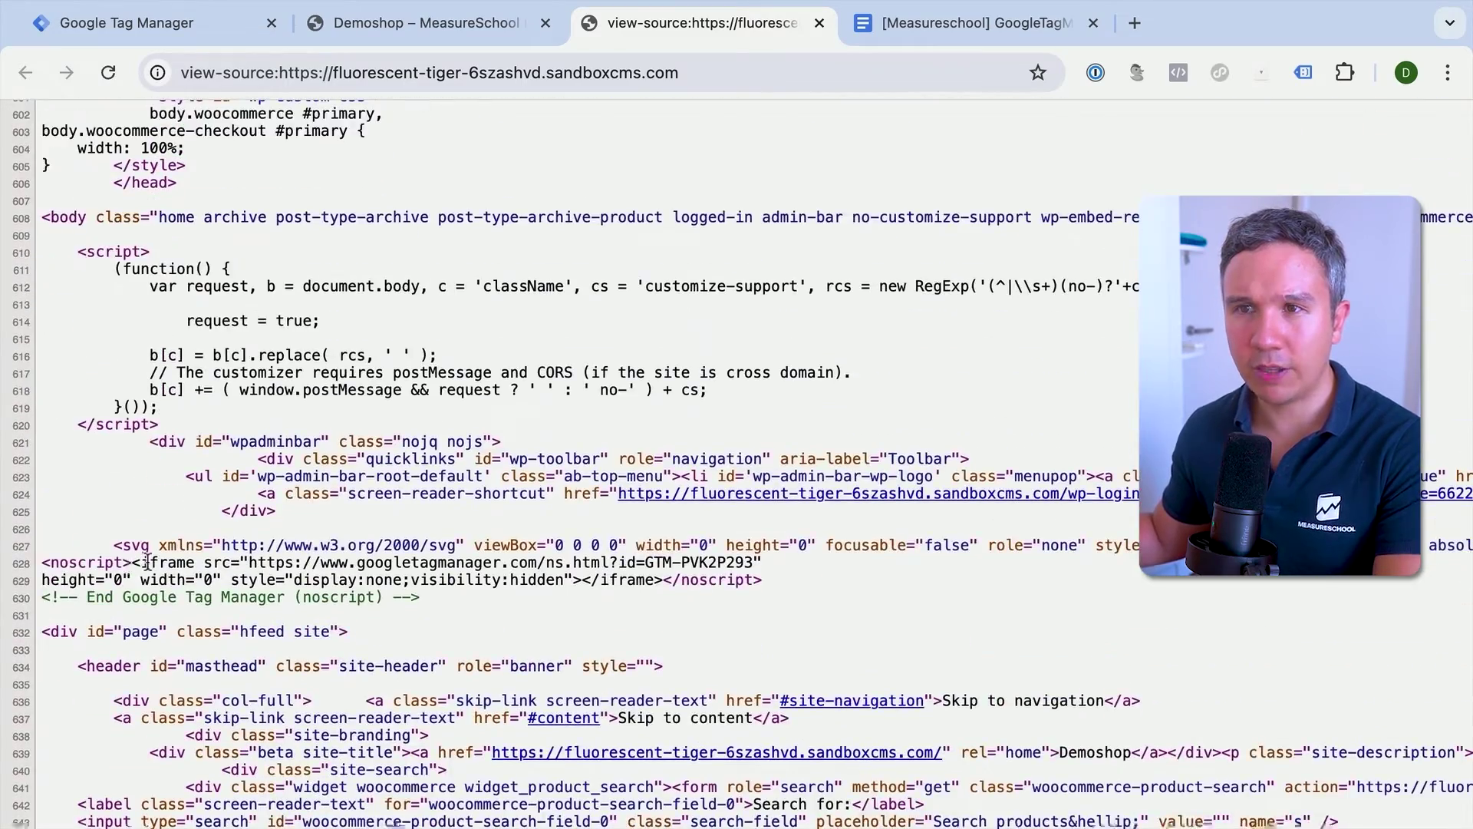
{"action": "left_click_drag", "start_coordinate": [65, 561], "coordinate": [813, 583]}
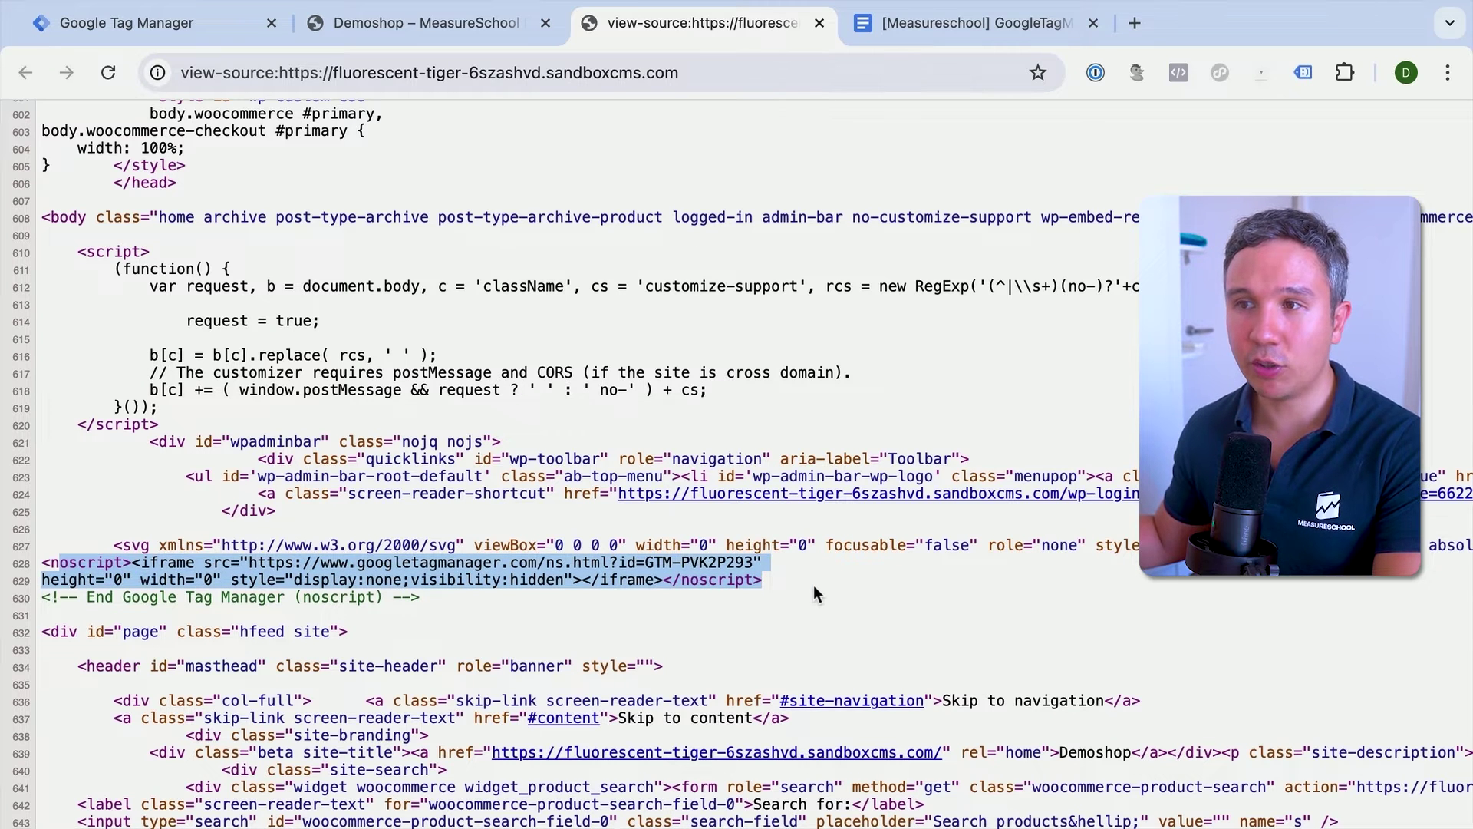
{"action": "left_click", "coordinate": [814, 585]}
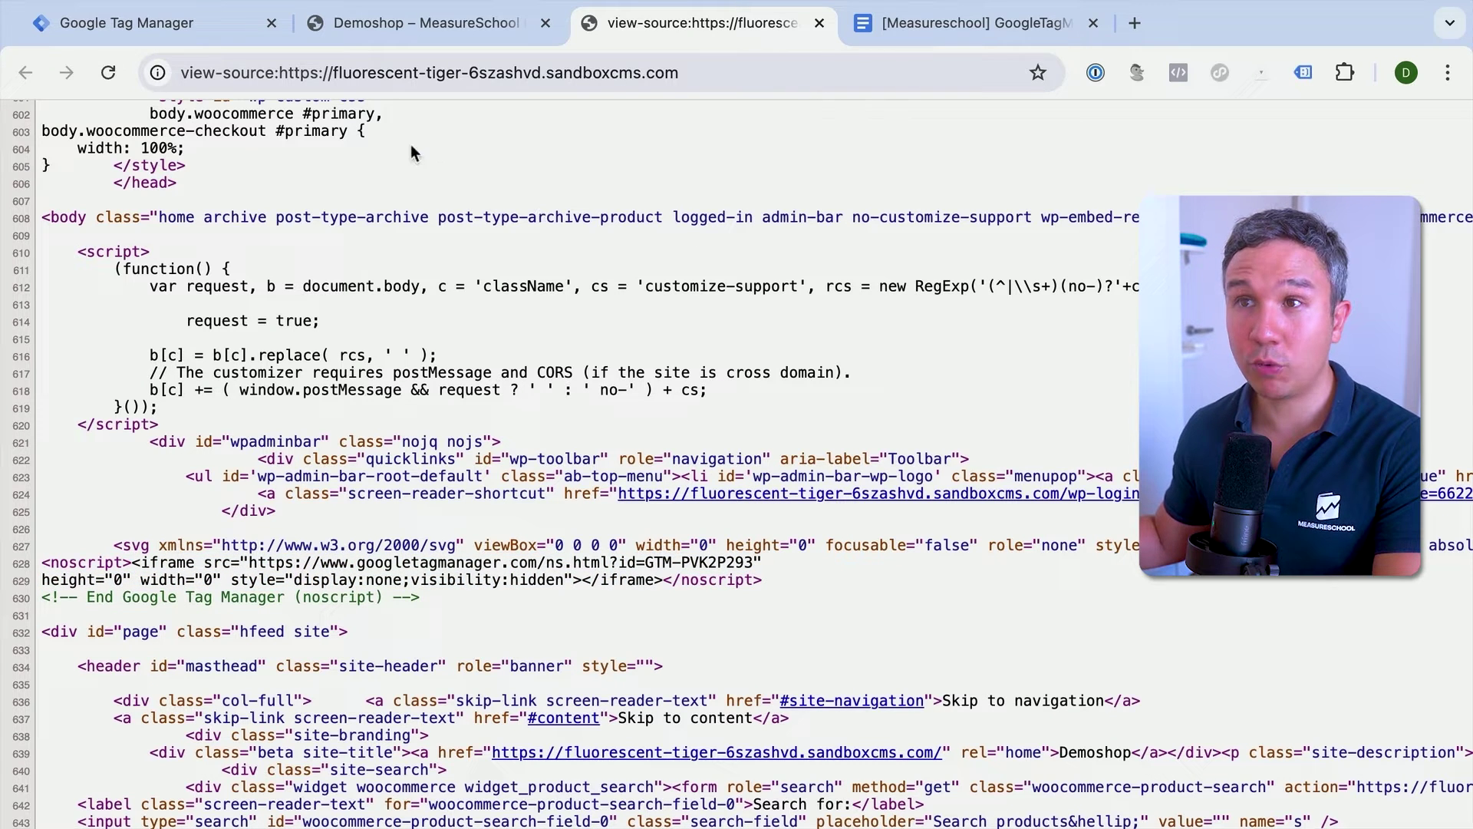
Step: Dismiss the installation instructions in Google Tag Manager and start preview mode for container GTM-PVK2P293
{"action": "left_click", "coordinate": [195, 38]}
{"action": "left_click", "coordinate": [1113, 285]}
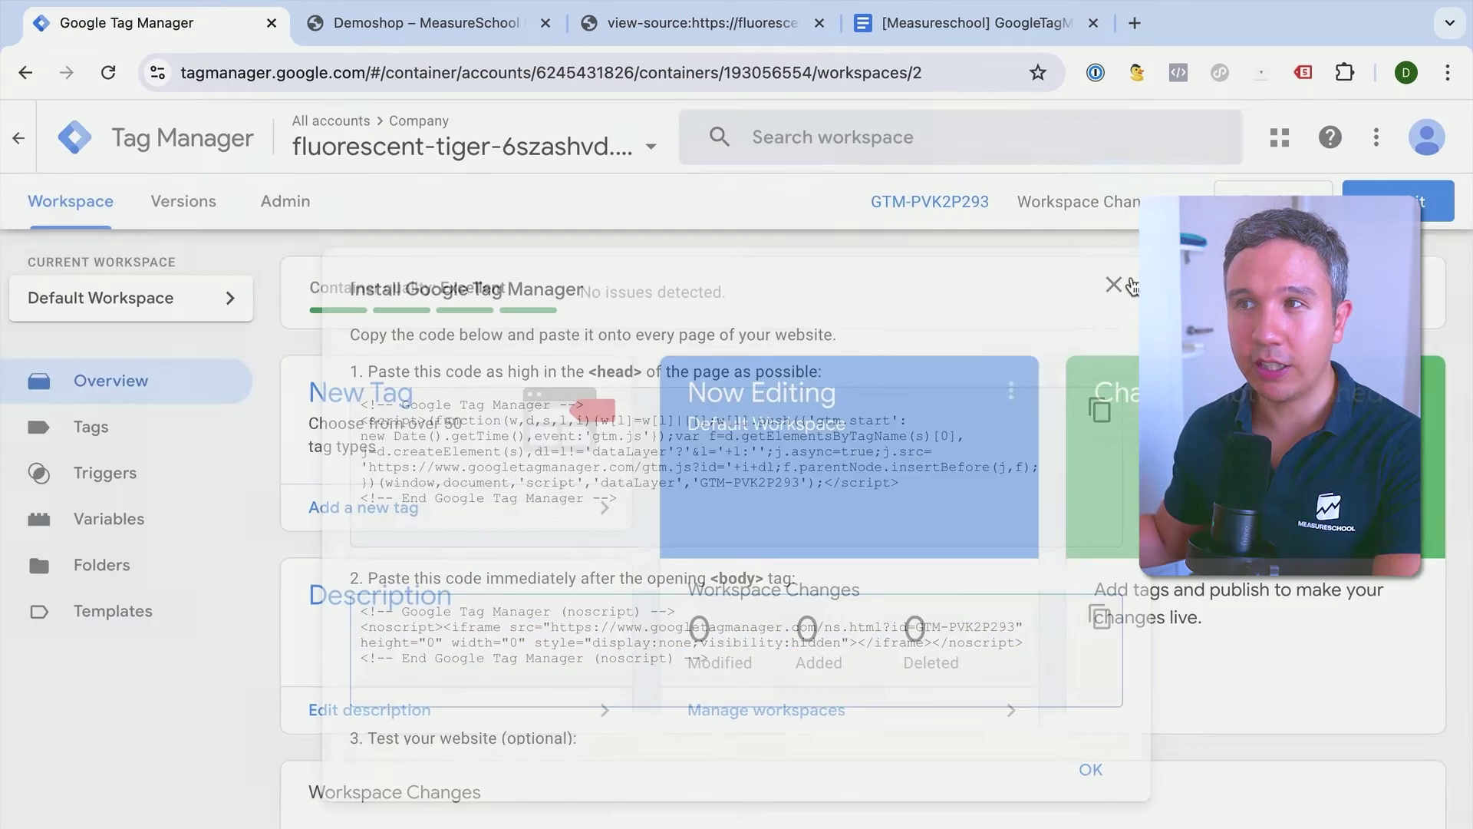
{"action": "left_click", "coordinate": [1249, 206]}
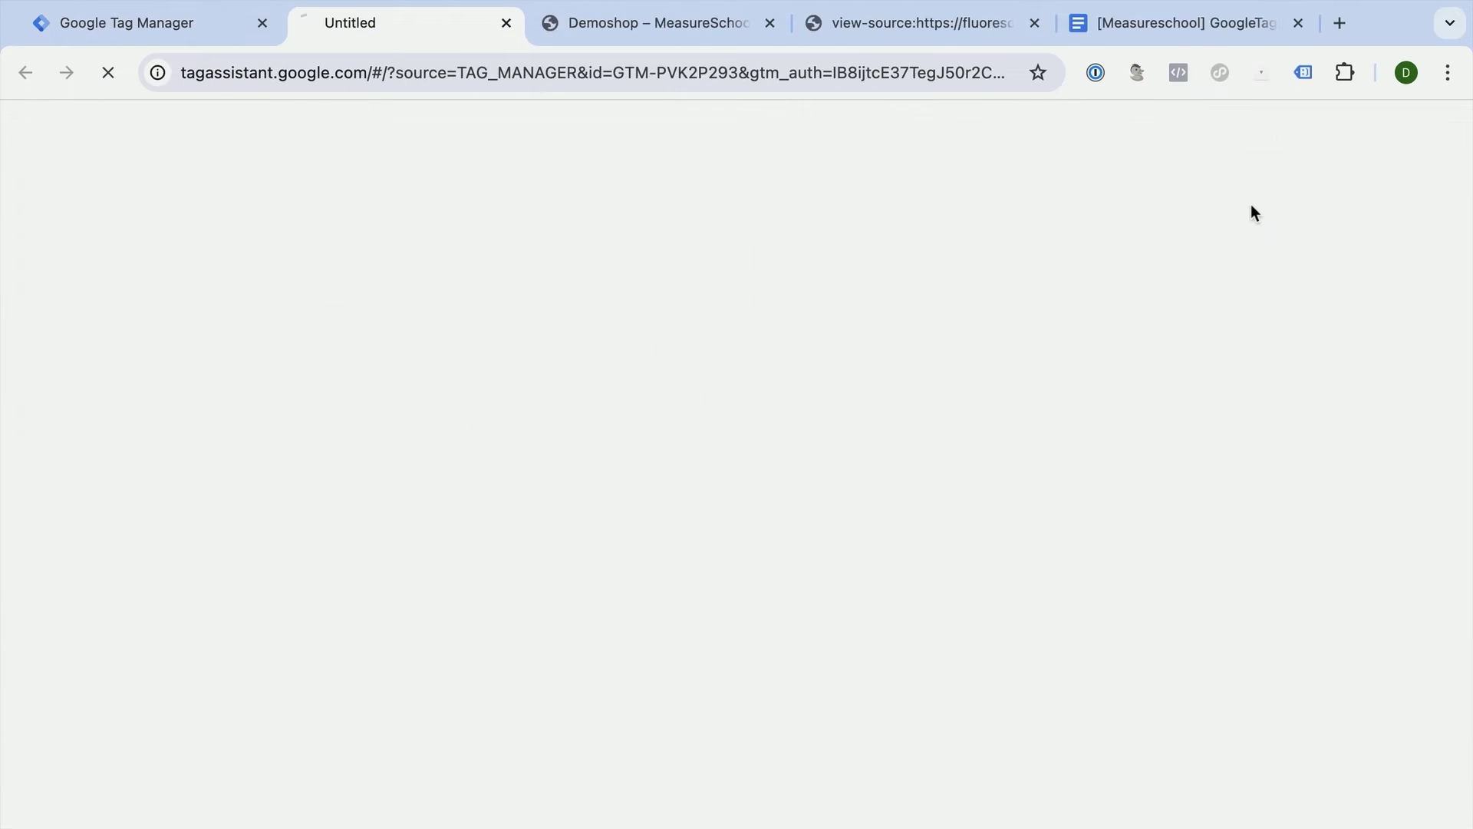
Step: Connect Tag Assistant to fluorescent-tiger-6szashvd.sandboxcms.com and continue to the debug summary
{"action": "left_click", "coordinate": [626, 620]}
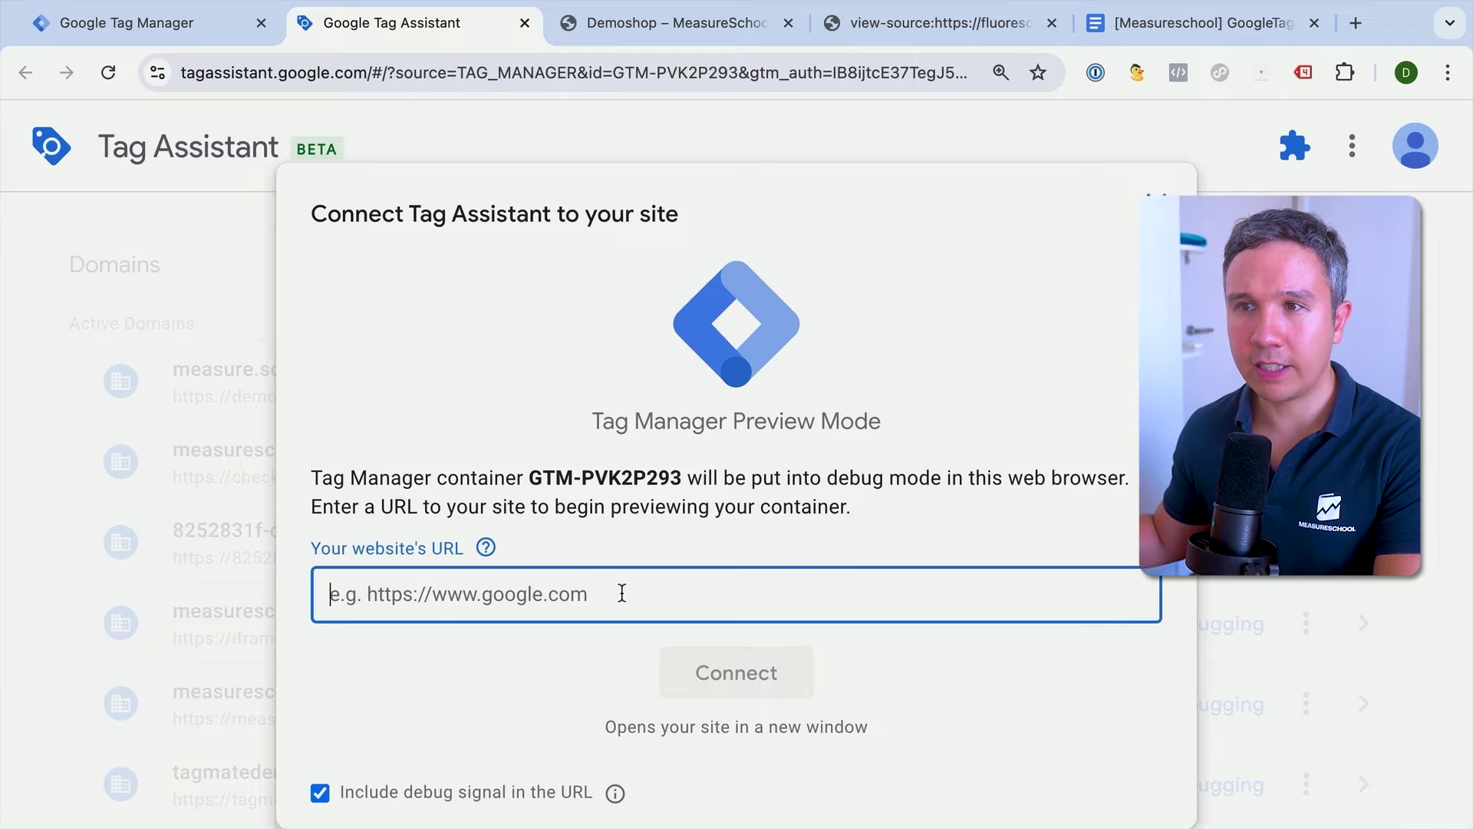
{"action": "left_click", "coordinate": [657, 25]}
{"action": "left_click", "coordinate": [546, 72]}
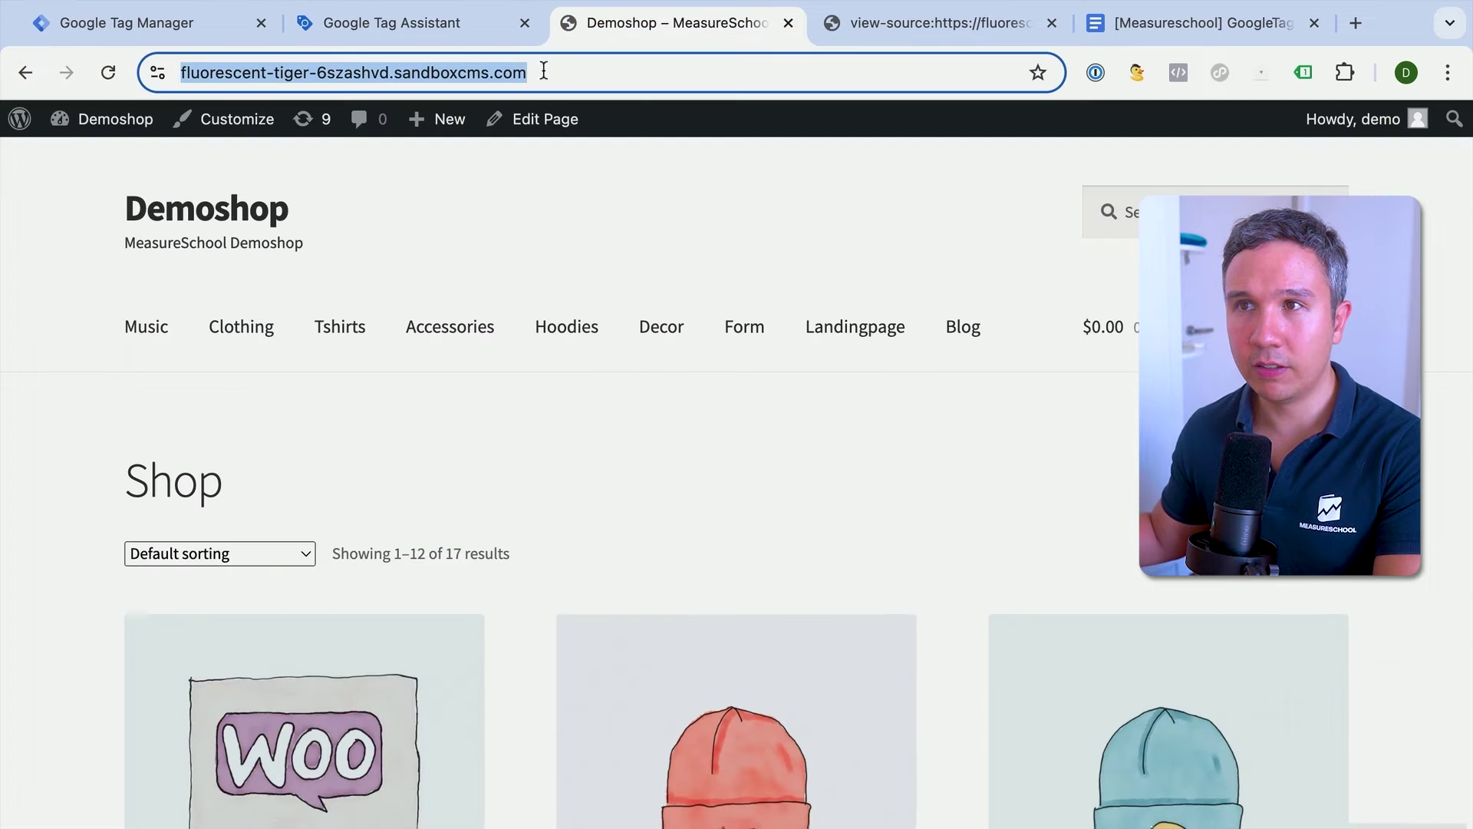
{"action": "key", "text": "super+c"}
{"action": "left_click", "coordinate": [465, 23]}
{"action": "left_click", "coordinate": [568, 594]}
{"action": "key", "text": "super+v"}
{"action": "left_click", "coordinate": [745, 652]}
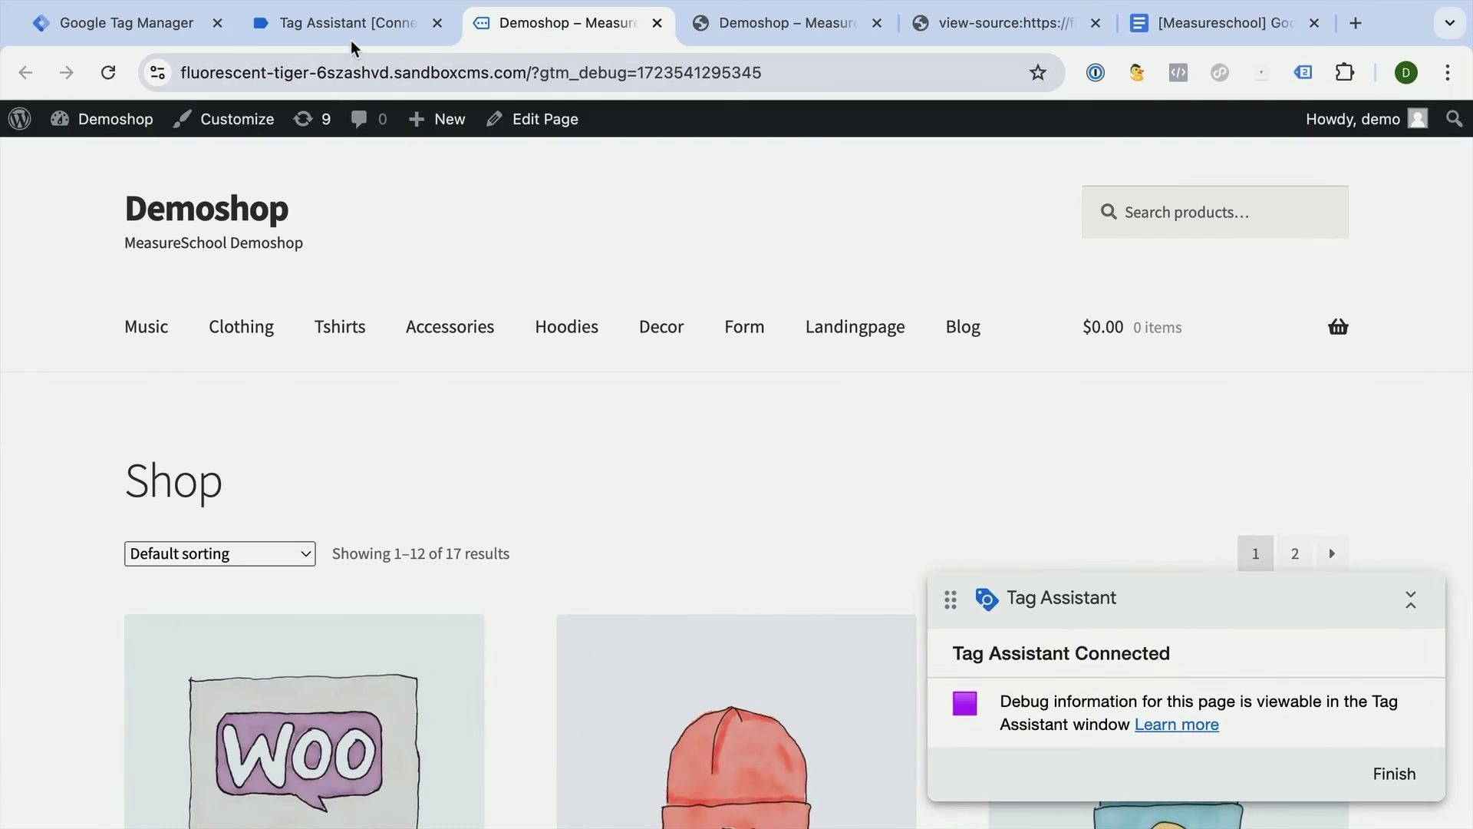
{"action": "left_click", "coordinate": [345, 19]}
{"action": "left_click", "coordinate": [736, 646]}
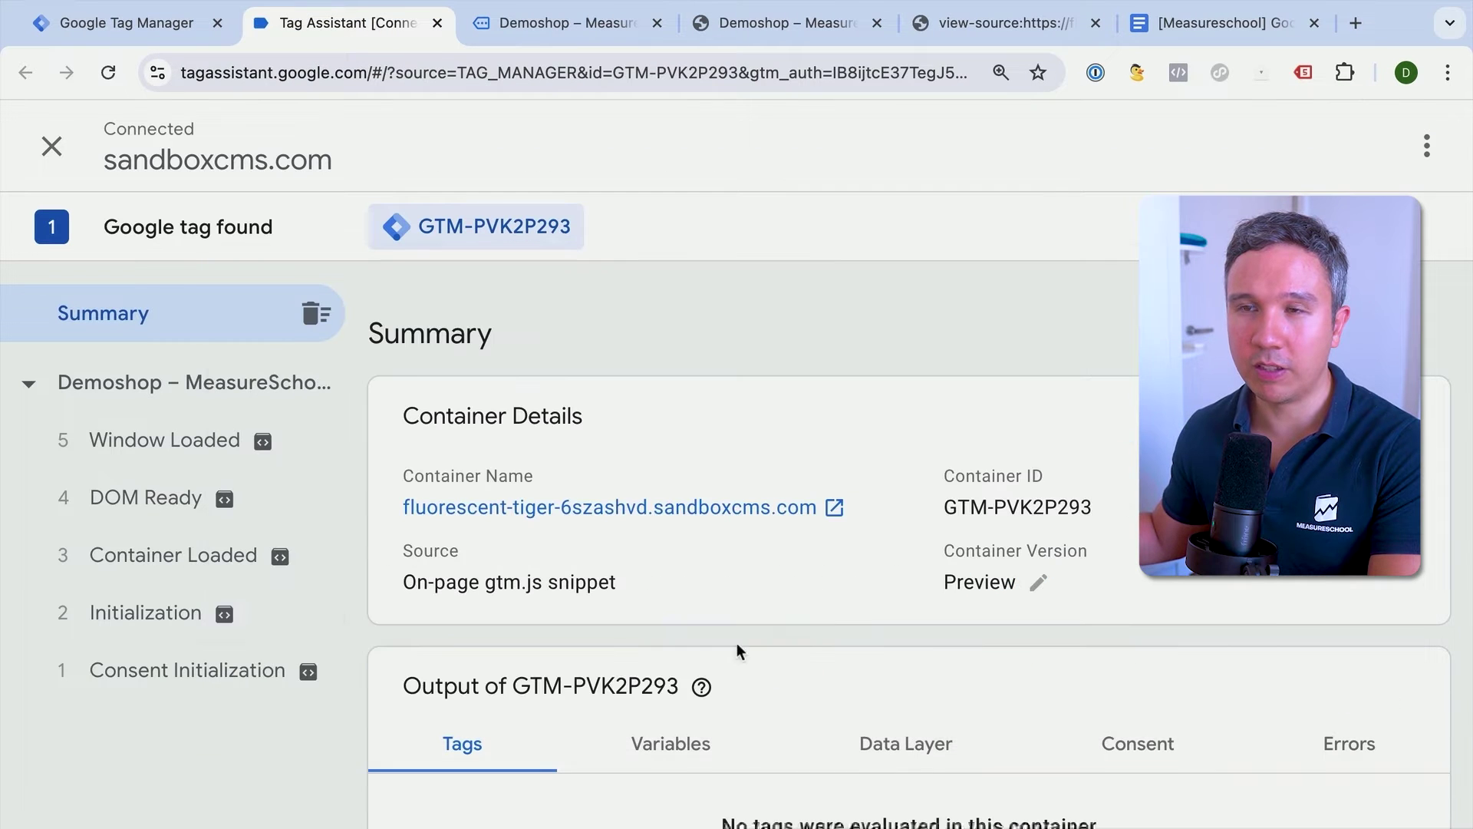
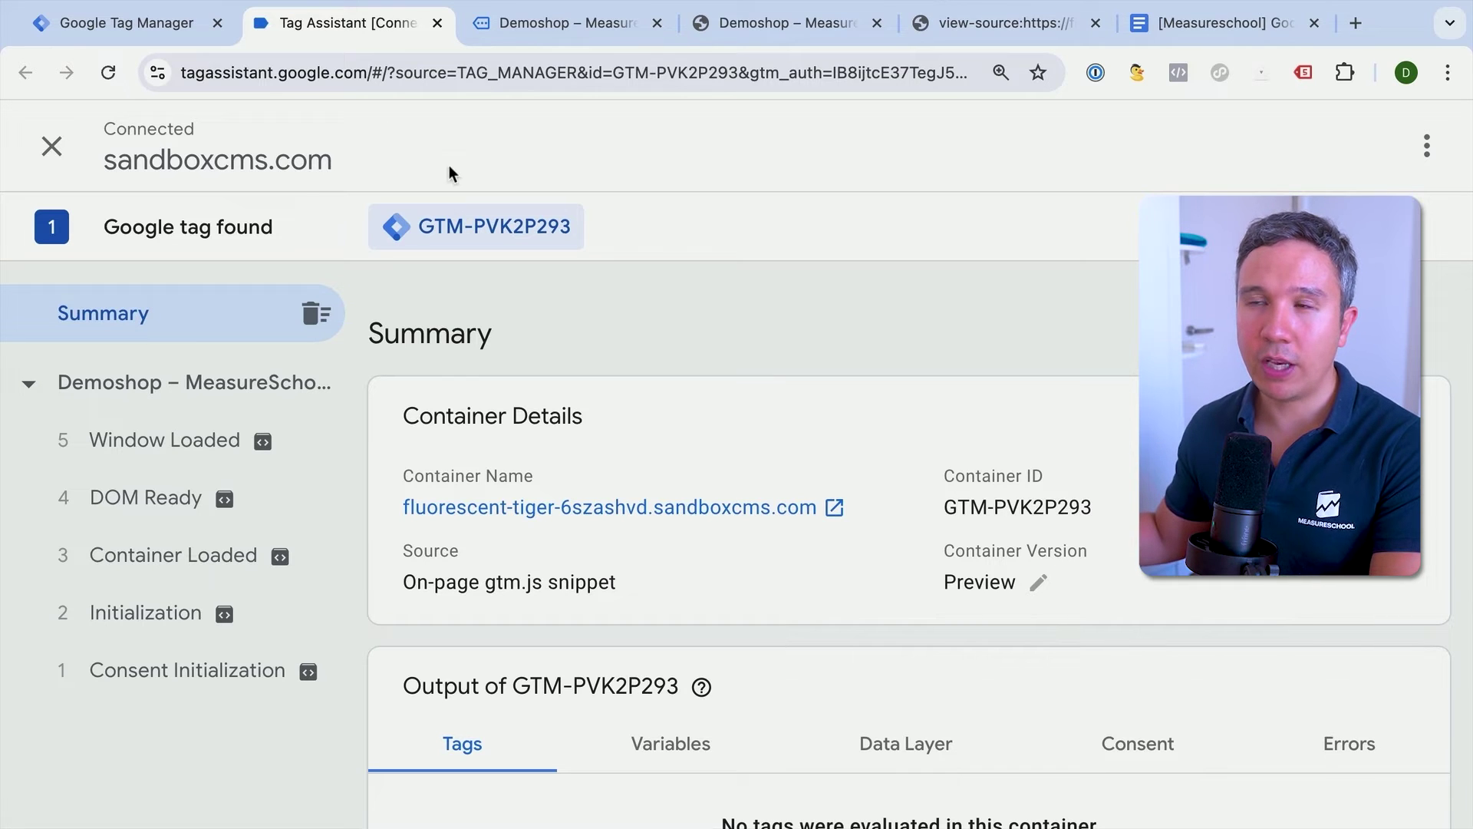
Step: Open the Theme File Editor in the Demoshop site's WordPress dashboard again
{"action": "left_click", "coordinate": [712, 30]}
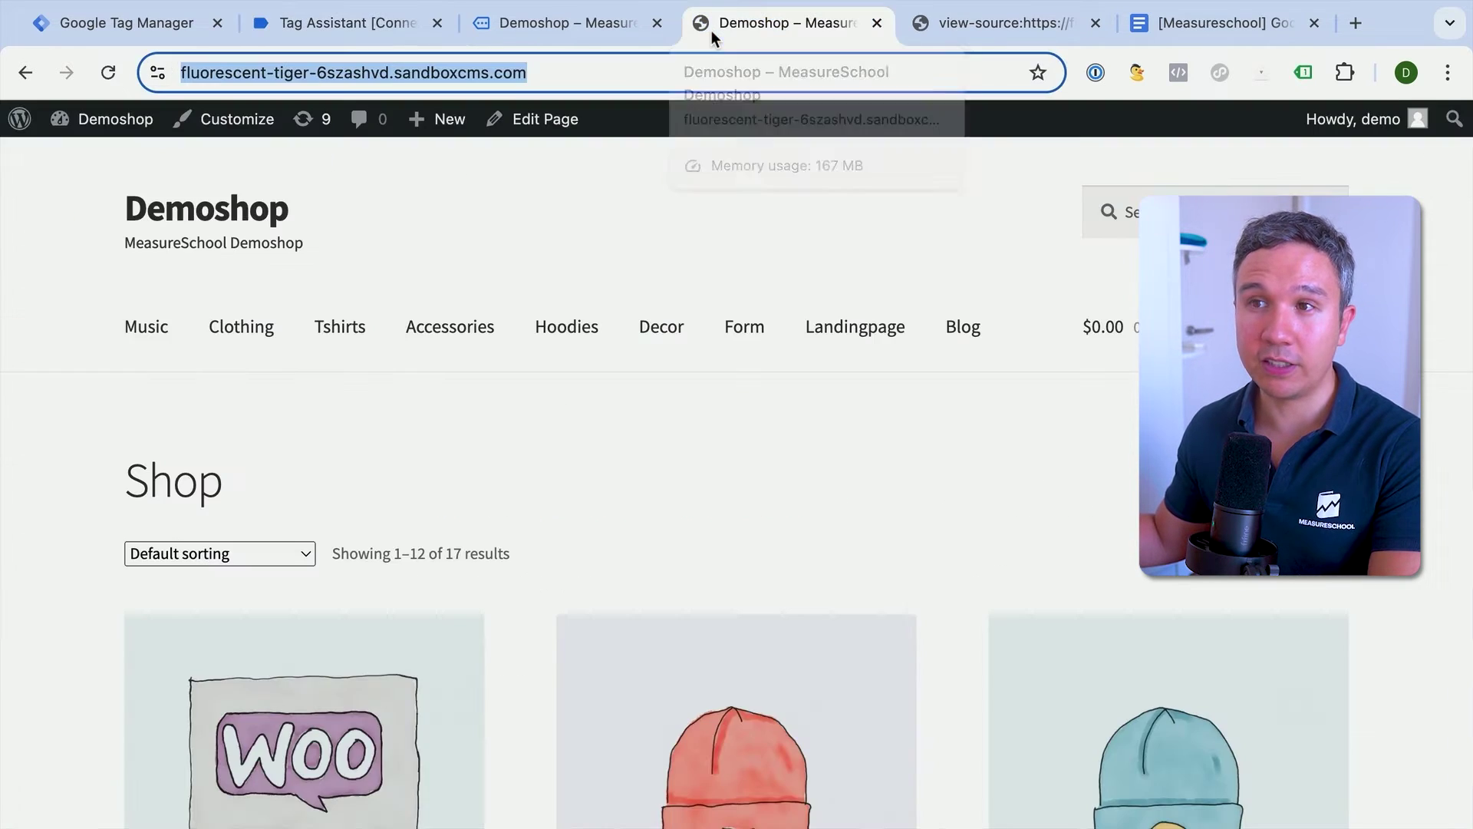
{"action": "mouse_move", "coordinate": [121, 130]}
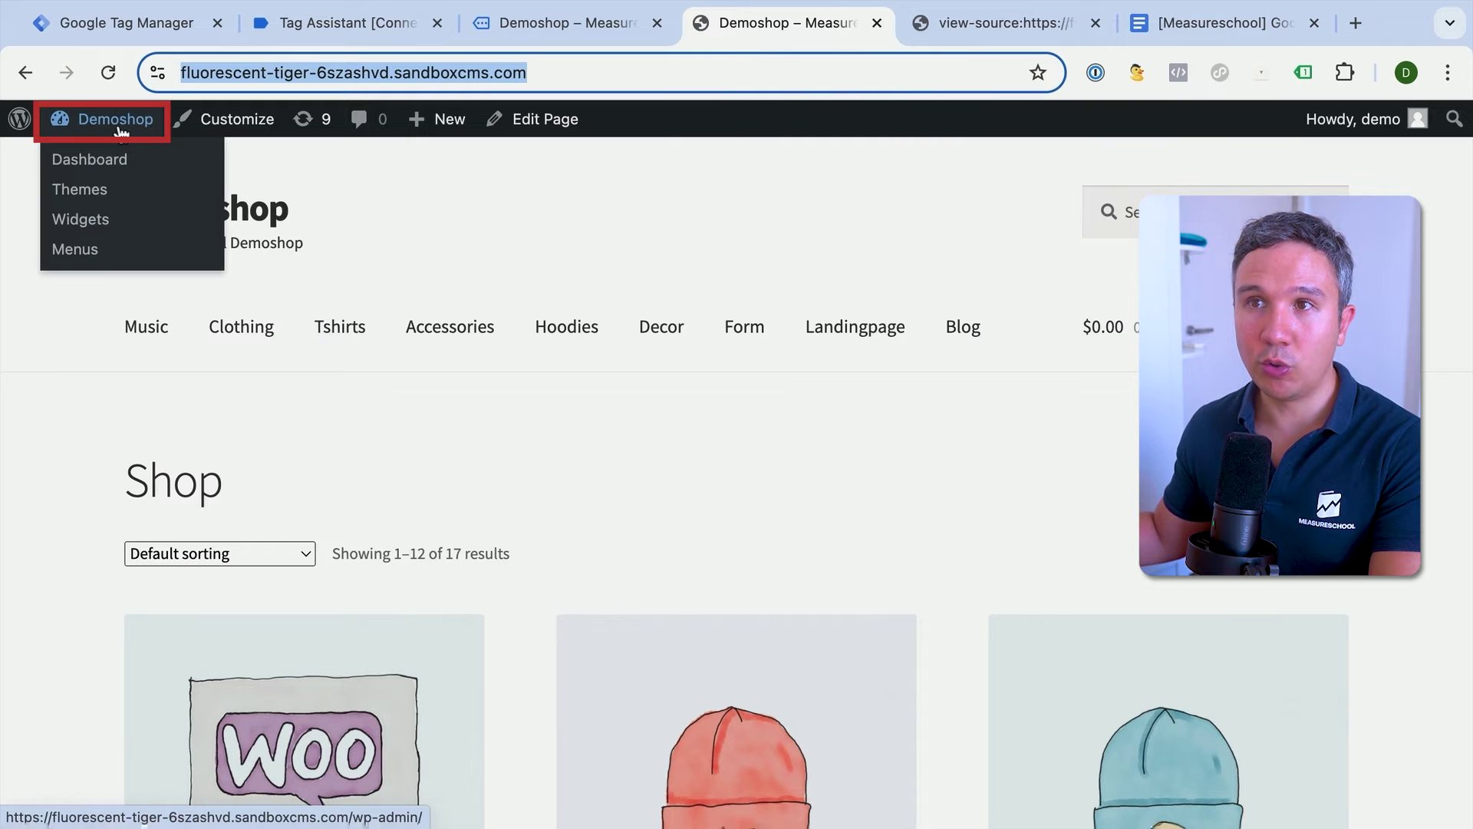
{"action": "left_click", "coordinate": [117, 132]}
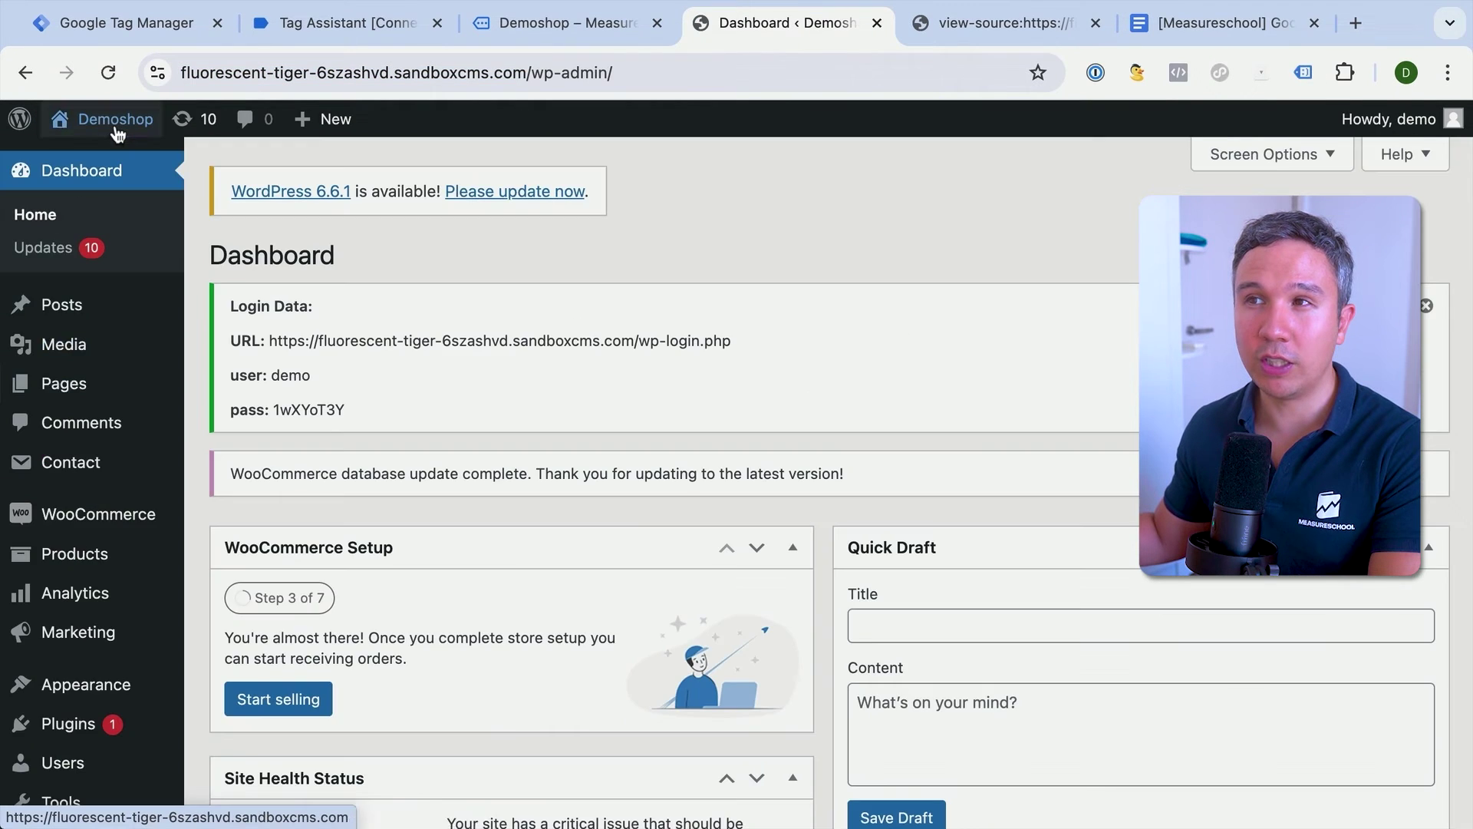
{"action": "scroll", "coordinate": [118, 522], "scroll_direction": "down", "scroll_amount": 7}
{"action": "mouse_move", "coordinate": [112, 742]}
{"action": "mouse_move", "coordinate": [98, 507]}
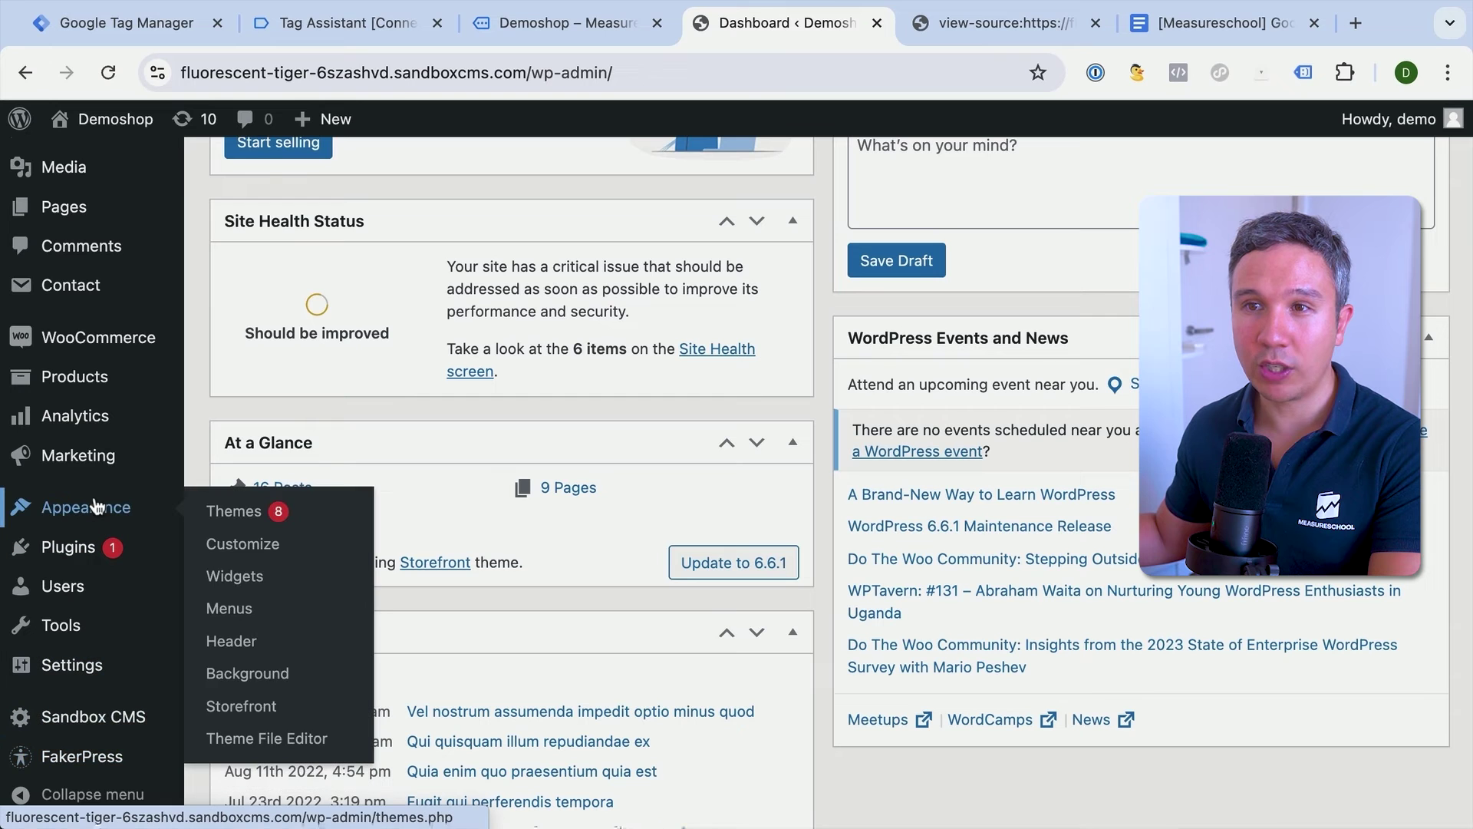
{"action": "left_click", "coordinate": [243, 743]}
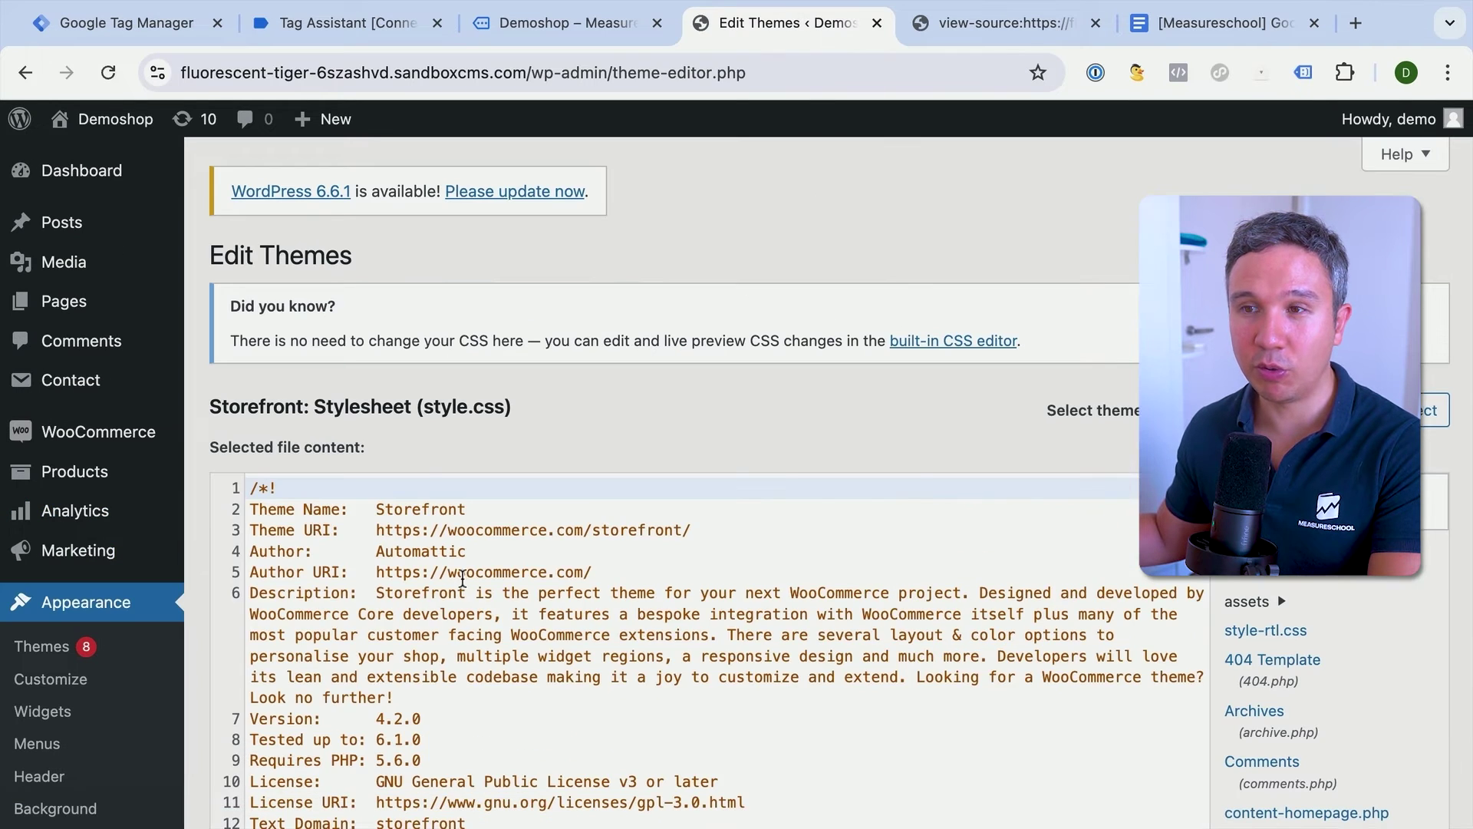
Step: Open the Storefront theme's Theme Header file (header.php) from the theme files
{"action": "scroll", "coordinate": [706, 652], "scroll_direction": "down", "scroll_amount": 8}
{"action": "scroll", "coordinate": [1404, 683], "scroll_direction": "down", "scroll_amount": 4}
{"action": "scroll", "coordinate": [1404, 683], "scroll_direction": "down", "scroll_amount": 3}
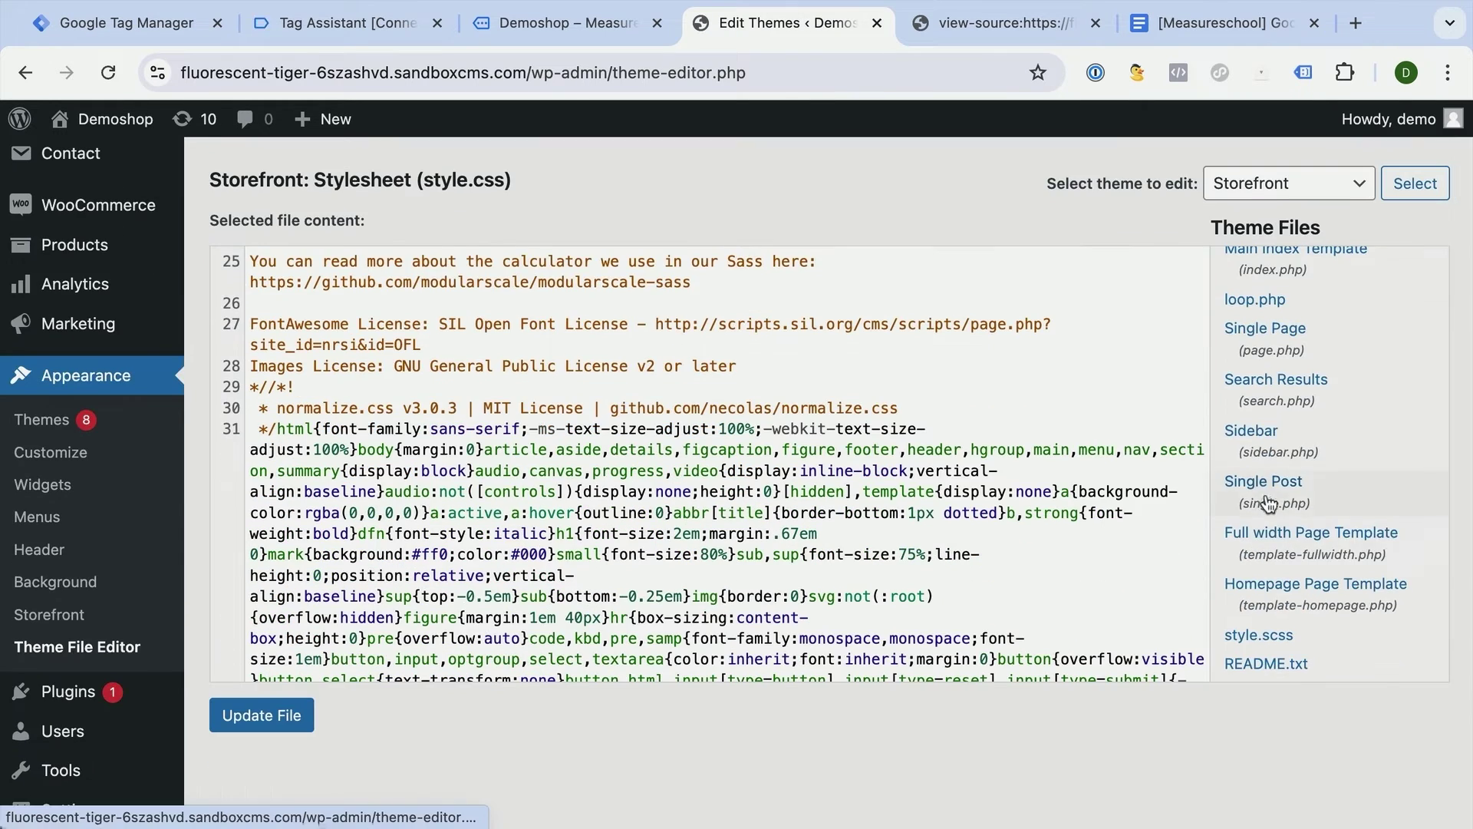
{"action": "scroll", "coordinate": [1239, 544], "scroll_direction": "up", "scroll_amount": 5}
{"action": "left_click", "coordinate": [1260, 340]}
Step: Delete the Tag Manager script snippet from the head section of header.php
{"action": "scroll", "coordinate": [537, 614], "scroll_direction": "down", "scroll_amount": 4}
{"action": "left_click_drag", "start_coordinate": [531, 612], "coordinate": [233, 485]}
{"action": "key", "text": "BackSpace"}
{"action": "key", "text": "BackSpace"}
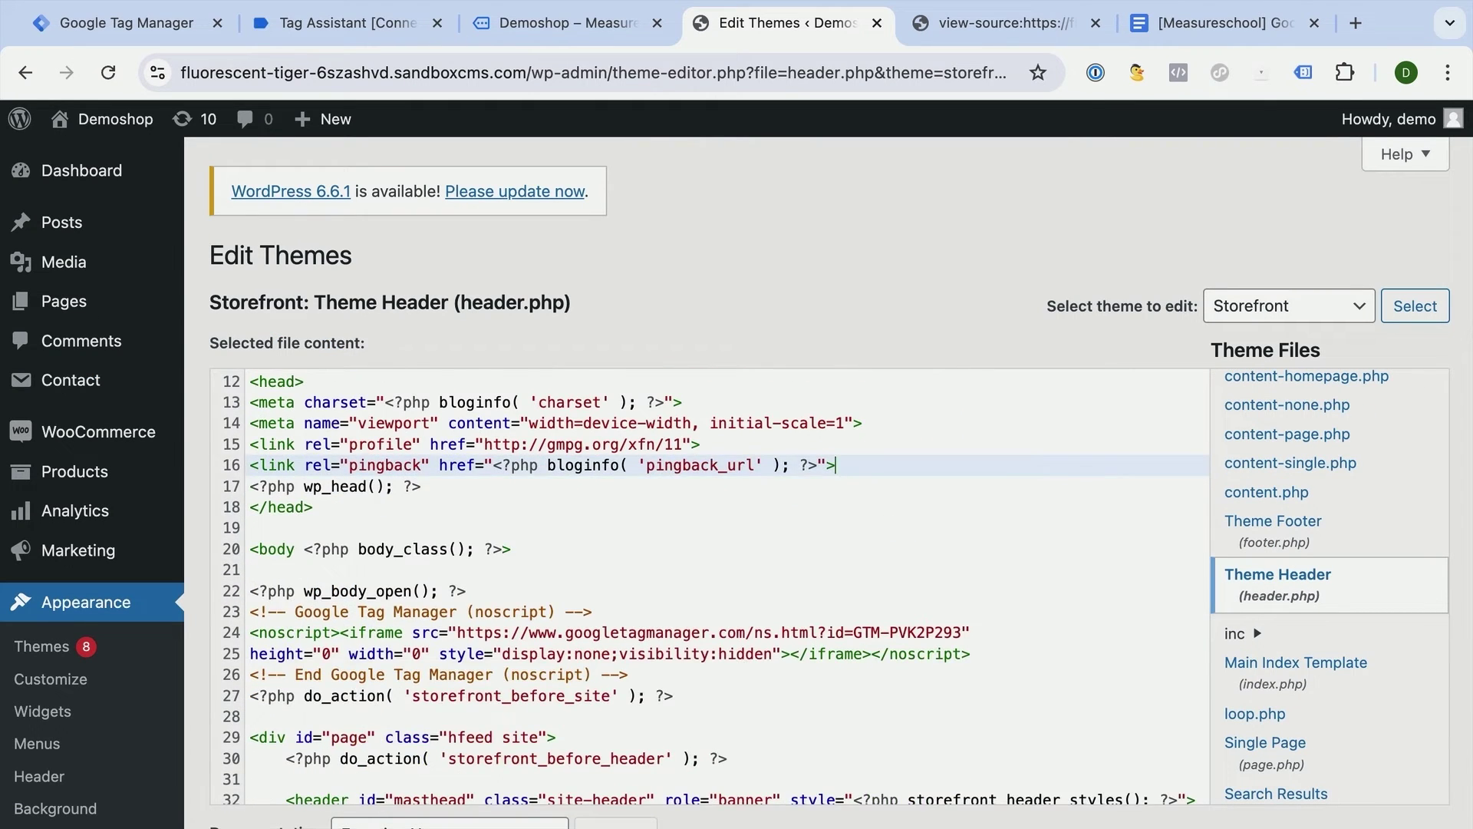
Step: Delete the Tag Manager noscript snippet below wp_body_open() and save header.php
{"action": "scroll", "coordinate": [691, 583], "scroll_direction": "down", "scroll_amount": 3}
{"action": "scroll", "coordinate": [691, 583], "scroll_direction": "up", "scroll_amount": 2}
{"action": "left_click", "coordinate": [637, 598]}
{"action": "left_click_drag", "start_coordinate": [629, 598], "coordinate": [146, 537]}
{"action": "key", "text": "BackSpace"}
{"action": "key", "text": "BackSpace"}
{"action": "scroll", "coordinate": [376, 768], "scroll_direction": "down", "scroll_amount": 10}
{"action": "scroll", "coordinate": [189, 756], "scroll_direction": "down", "scroll_amount": 2}
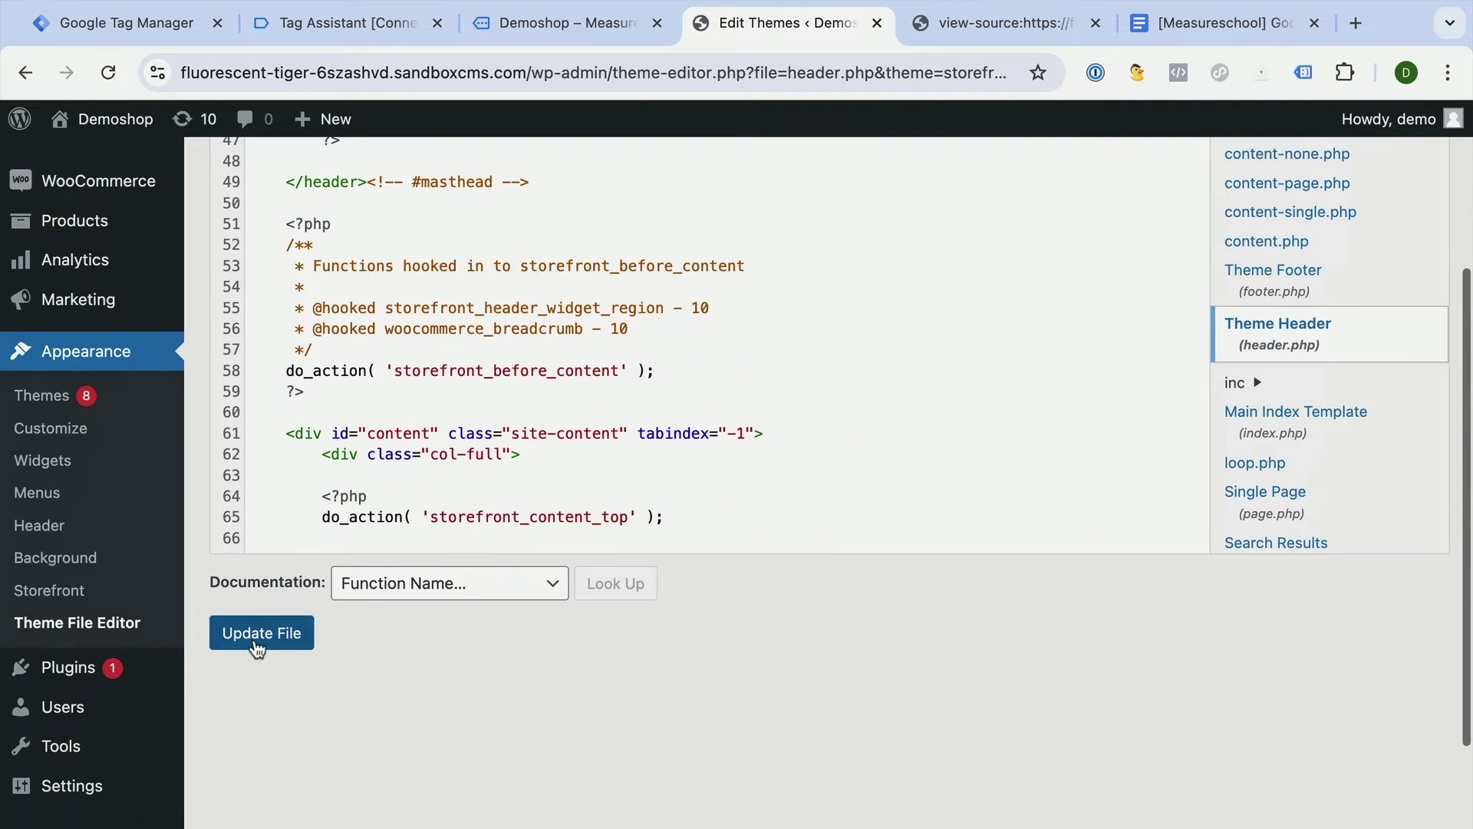
{"action": "left_click", "coordinate": [256, 637]}
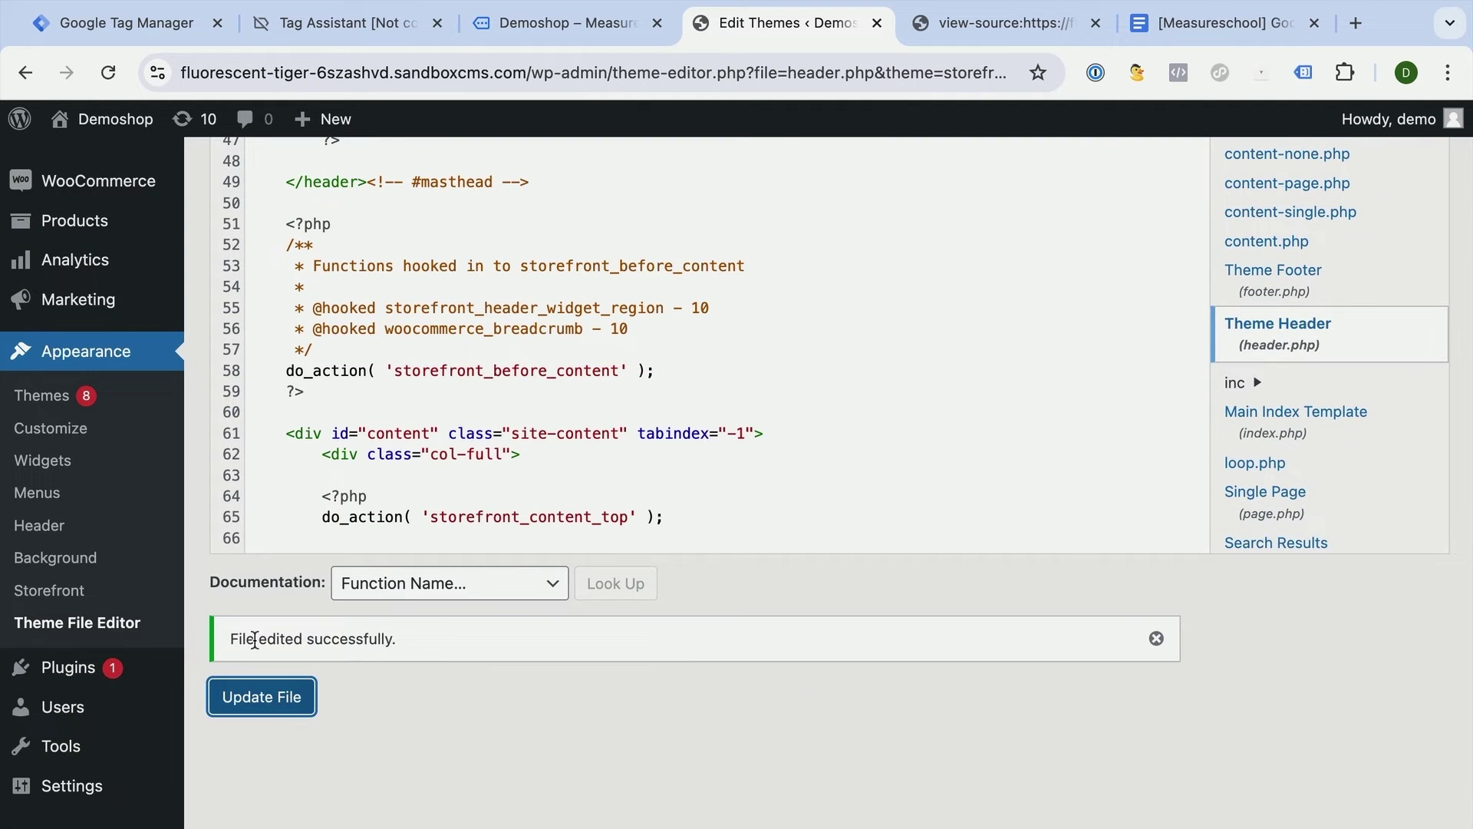
Step: Search the WordPress plugin directory for "google tag manager" from the Demoshop site's plugin area
{"action": "left_click", "coordinate": [62, 675]}
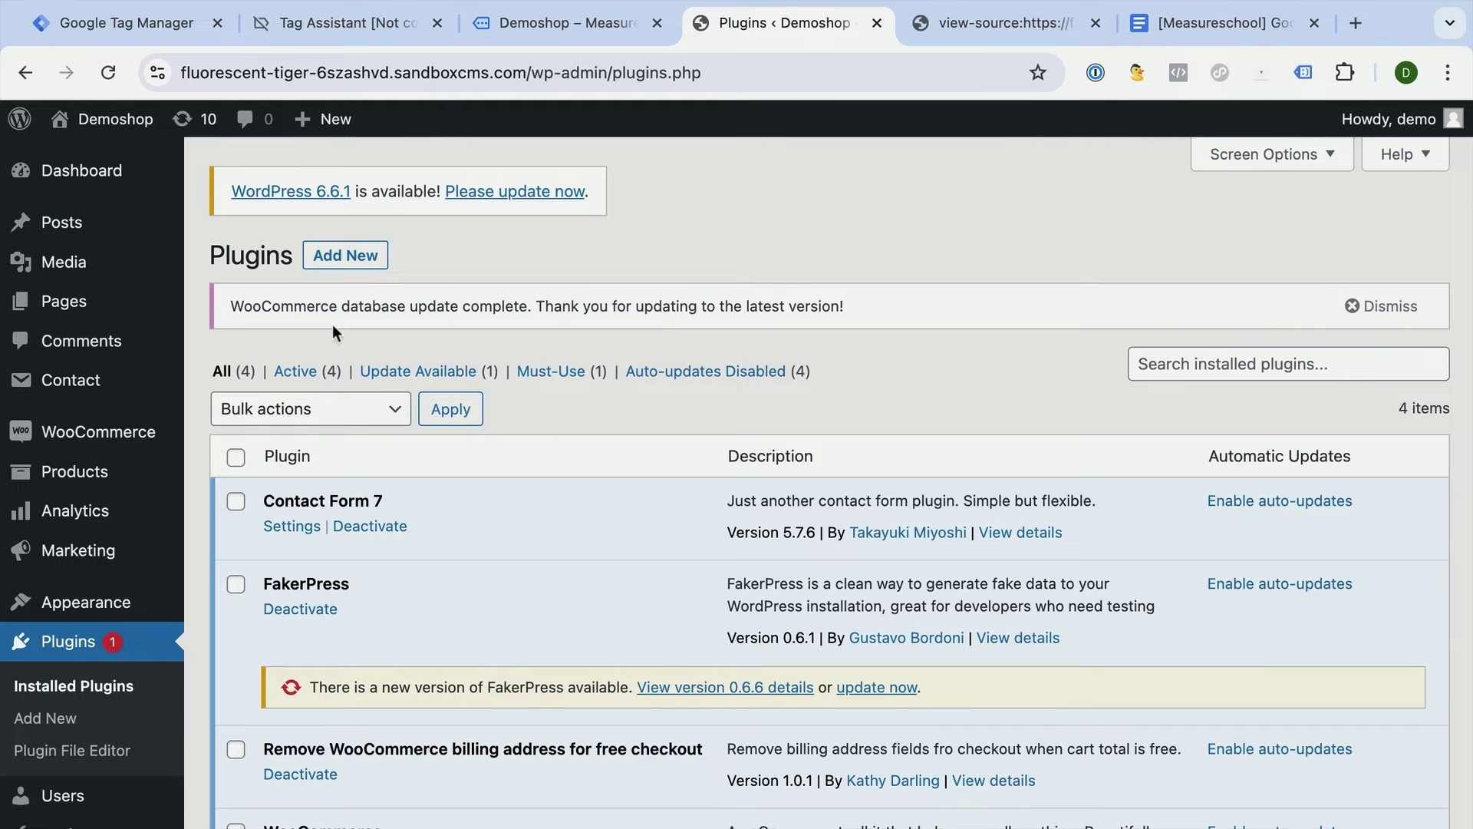
{"action": "left_click", "coordinate": [343, 256]}
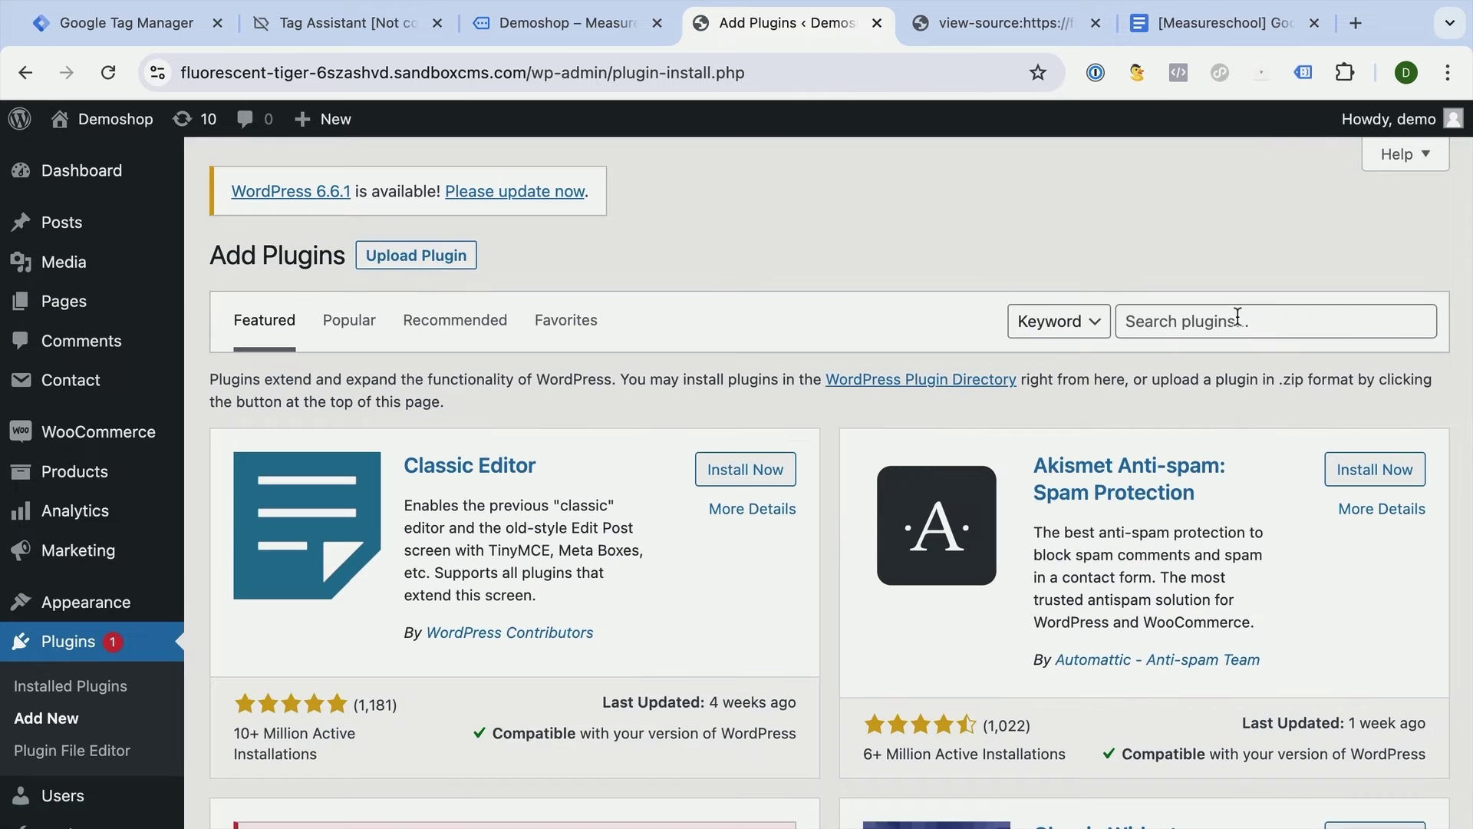
{"action": "left_click", "coordinate": [1234, 318]}
{"action": "type", "text": "google tag manager"}
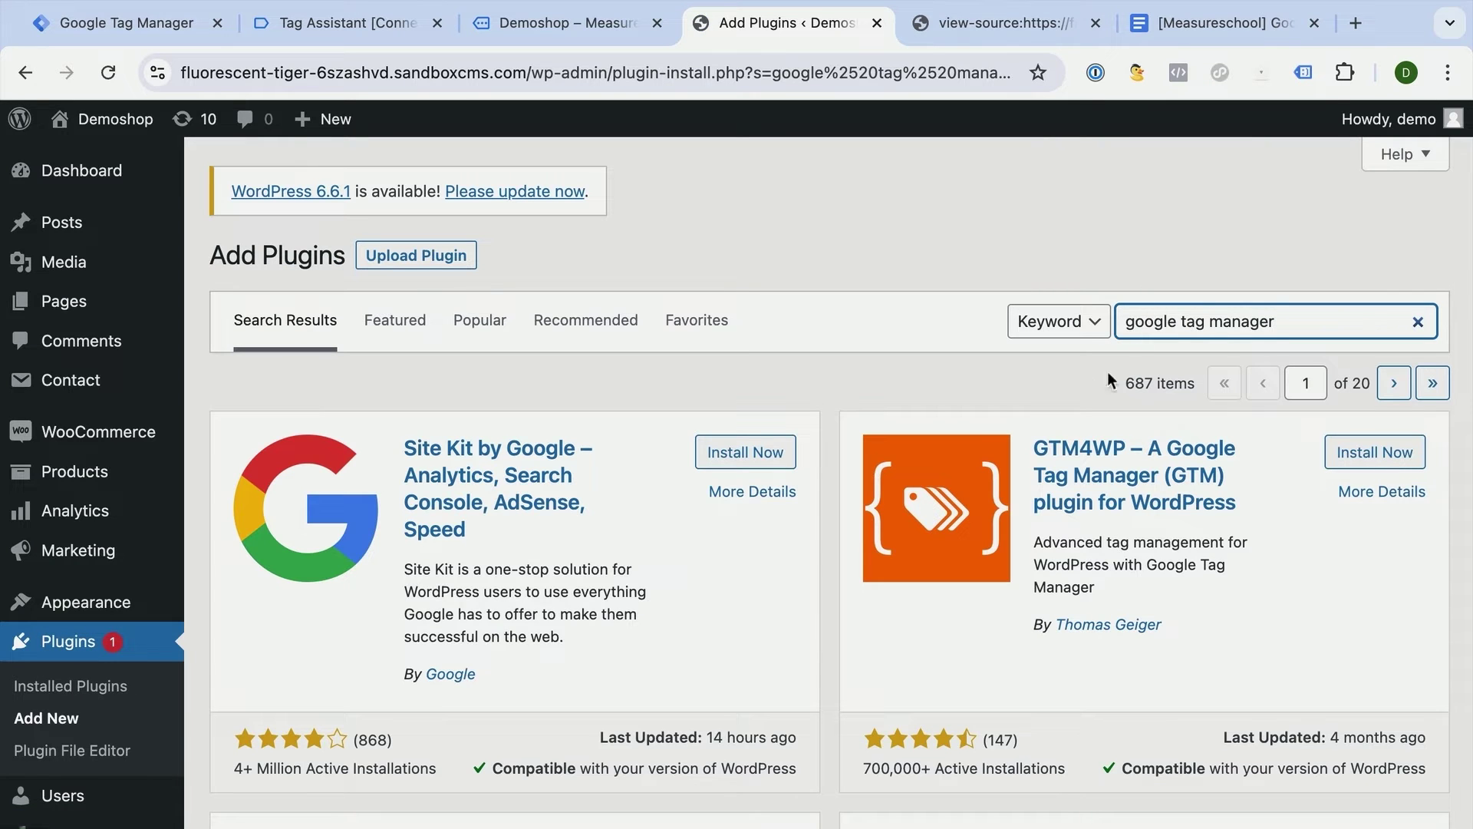
Step: Install and activate the GTM4WP – A Google Tag Manager (GTM) plugin for WordPress
{"action": "scroll", "coordinate": [1018, 382], "scroll_direction": "down", "scroll_amount": 2}
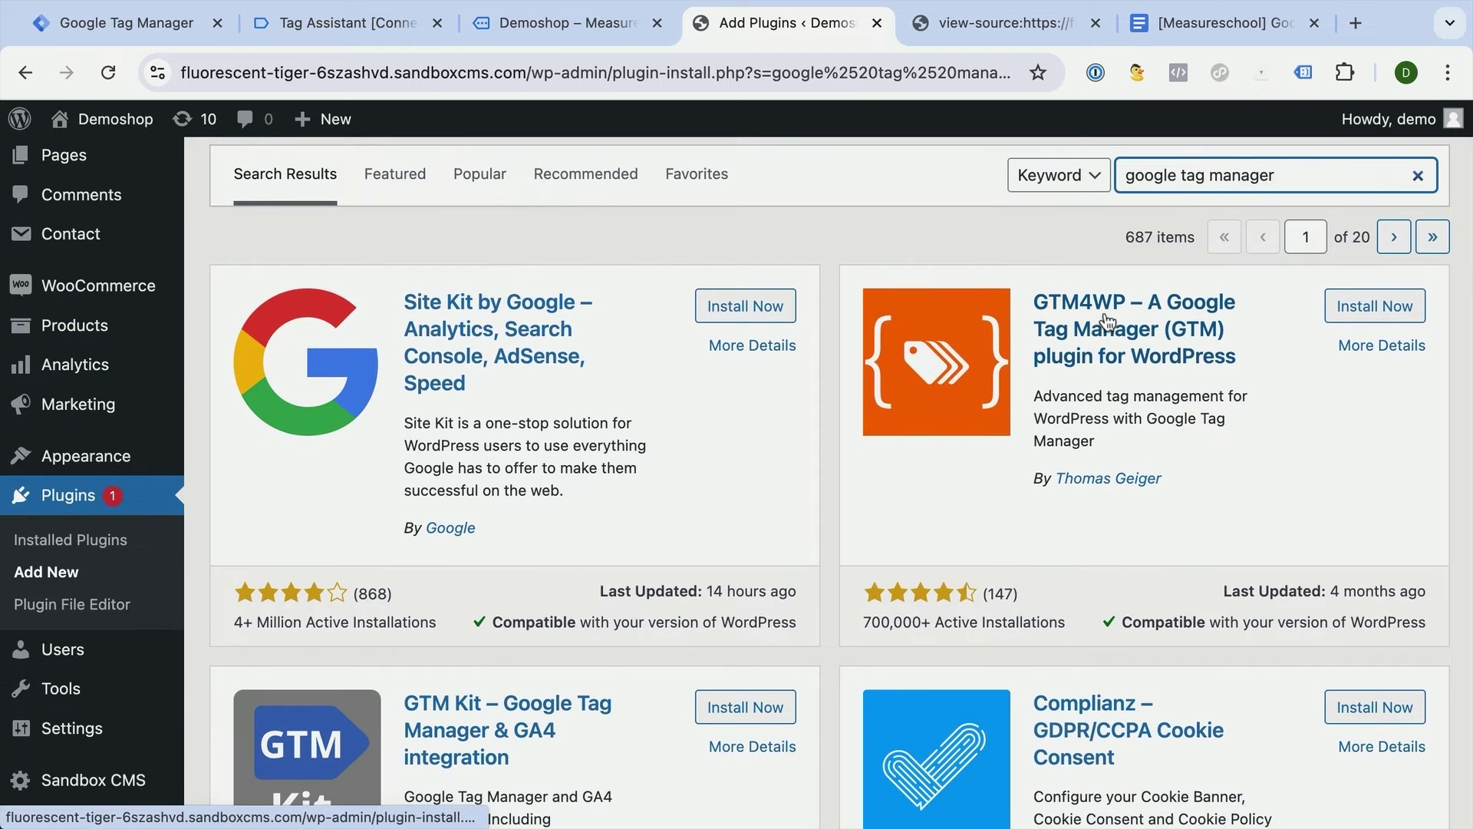
{"action": "left_click", "coordinate": [1369, 305]}
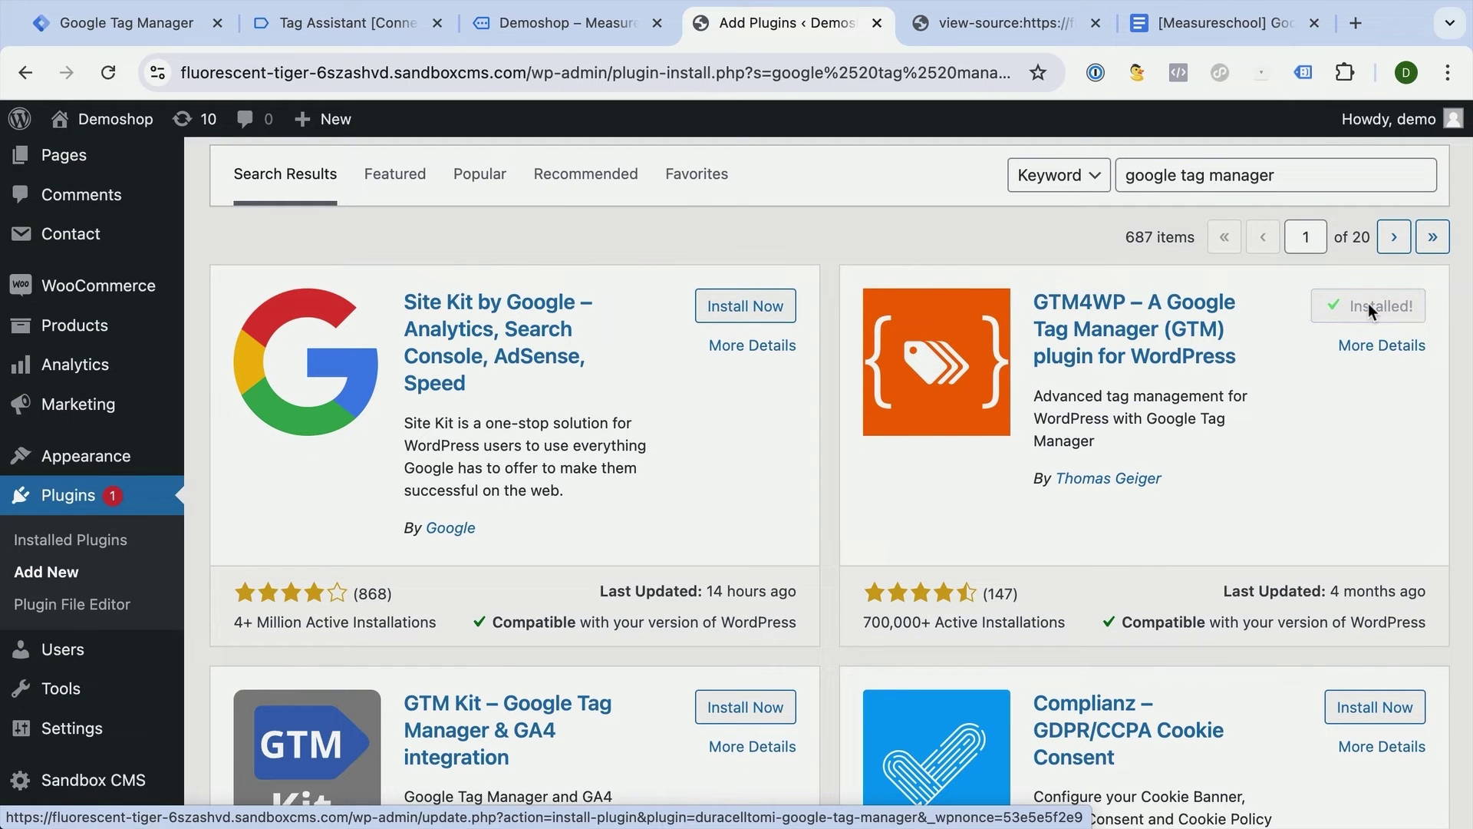
{"action": "left_click", "coordinate": [1369, 306]}
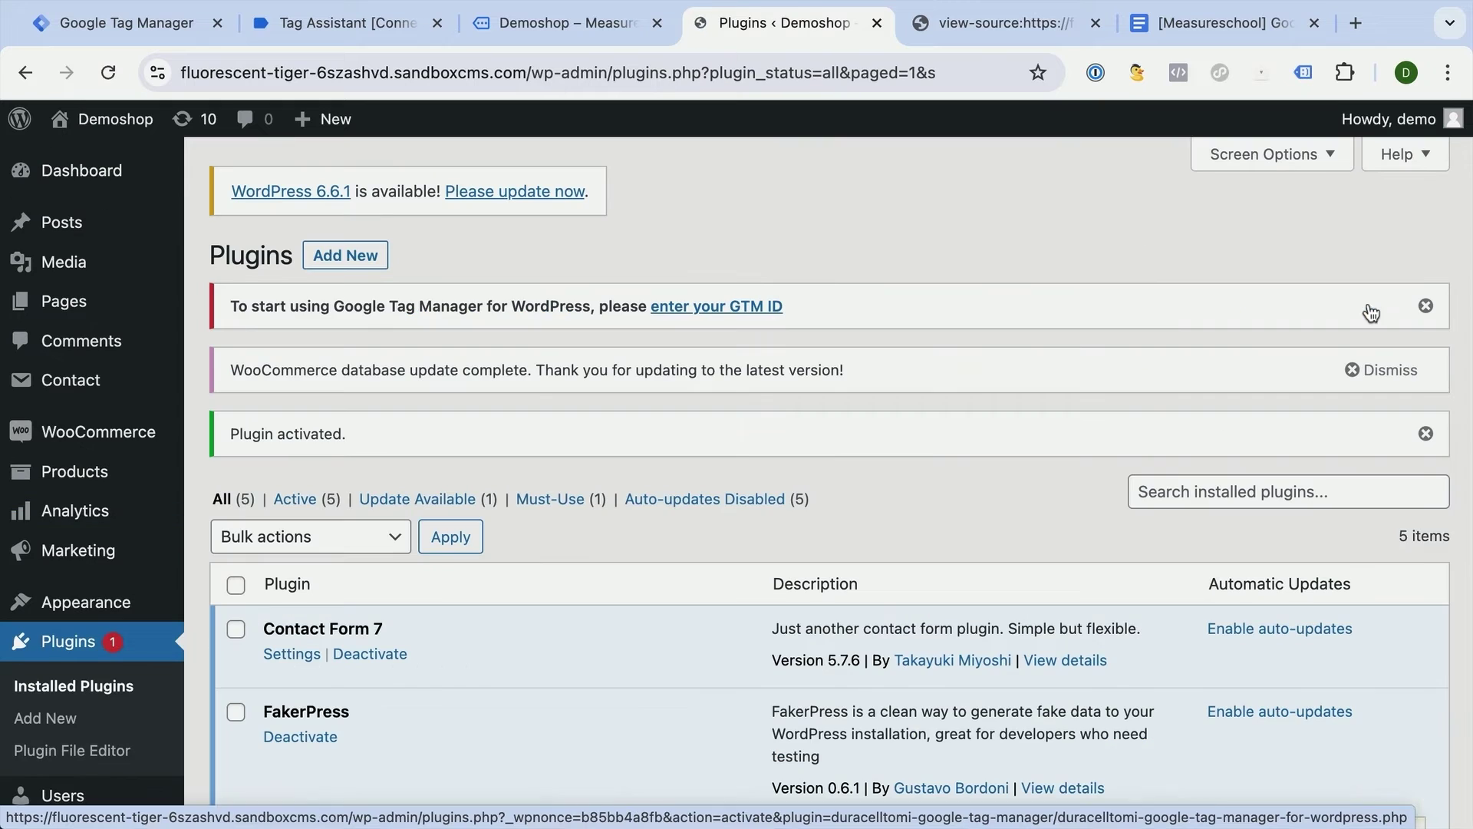
Step: Open the activated plugin's Google Tag Manager settings page in the WordPress dashboard
{"action": "scroll", "coordinate": [445, 577], "scroll_direction": "down", "scroll_amount": 3}
{"action": "mouse_move", "coordinate": [69, 664]}
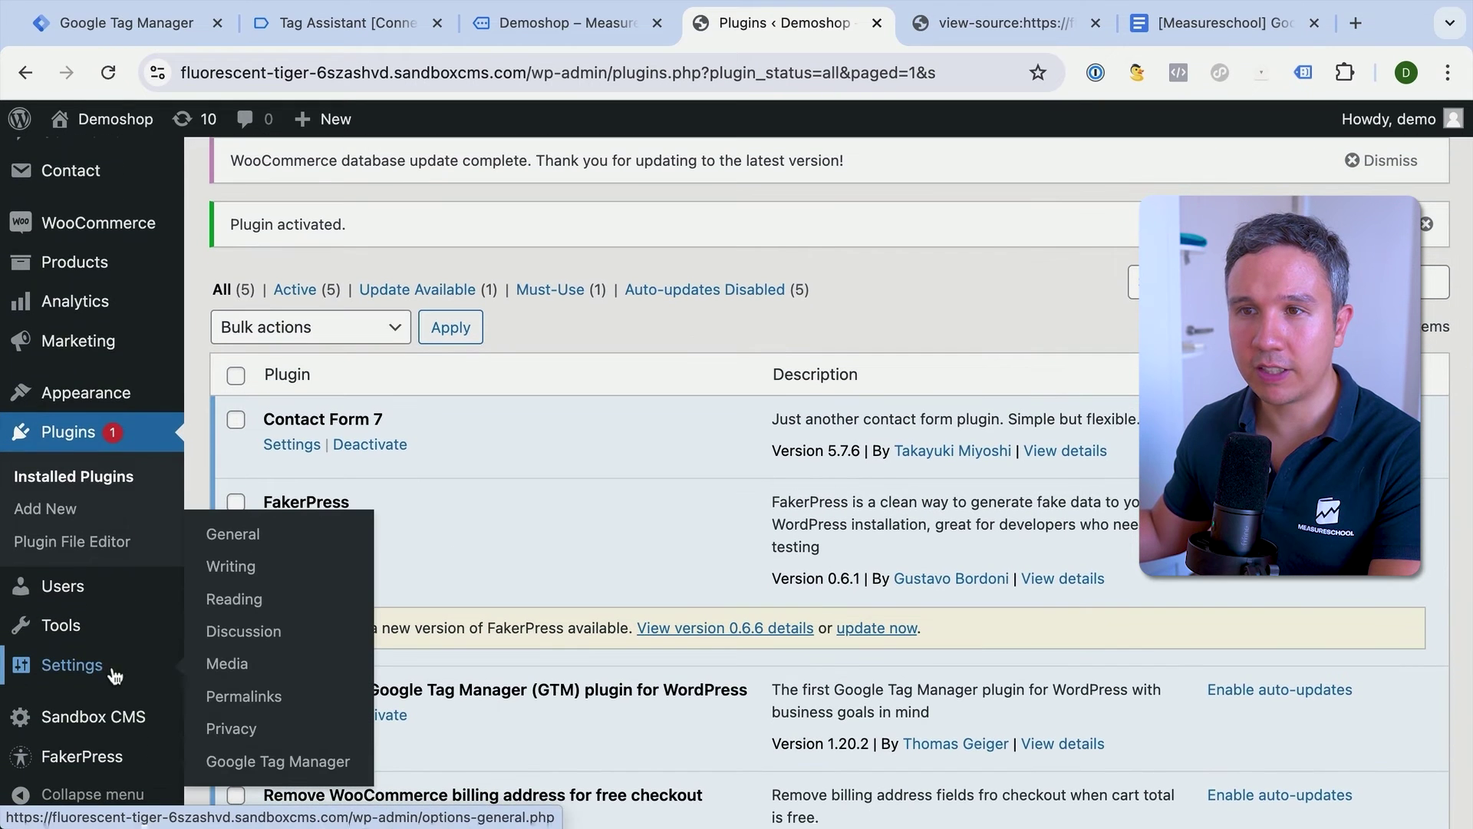
{"action": "left_click", "coordinate": [231, 759]}
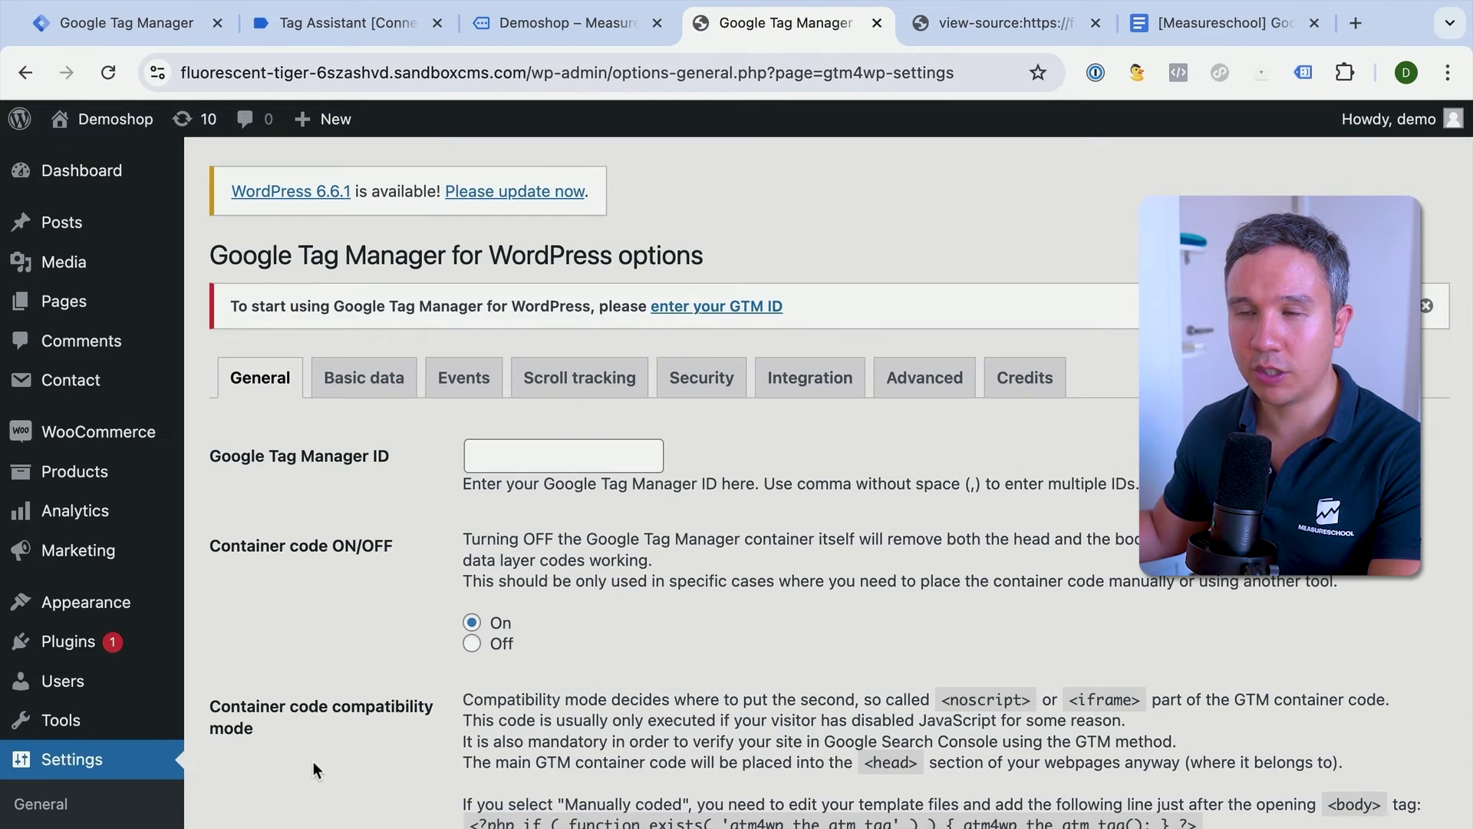
Step: Copy the container ID GTM-PVK2P293 from the Tag Manager workspace into the plugin's Google Tag Manager ID field
{"action": "left_click", "coordinate": [524, 442]}
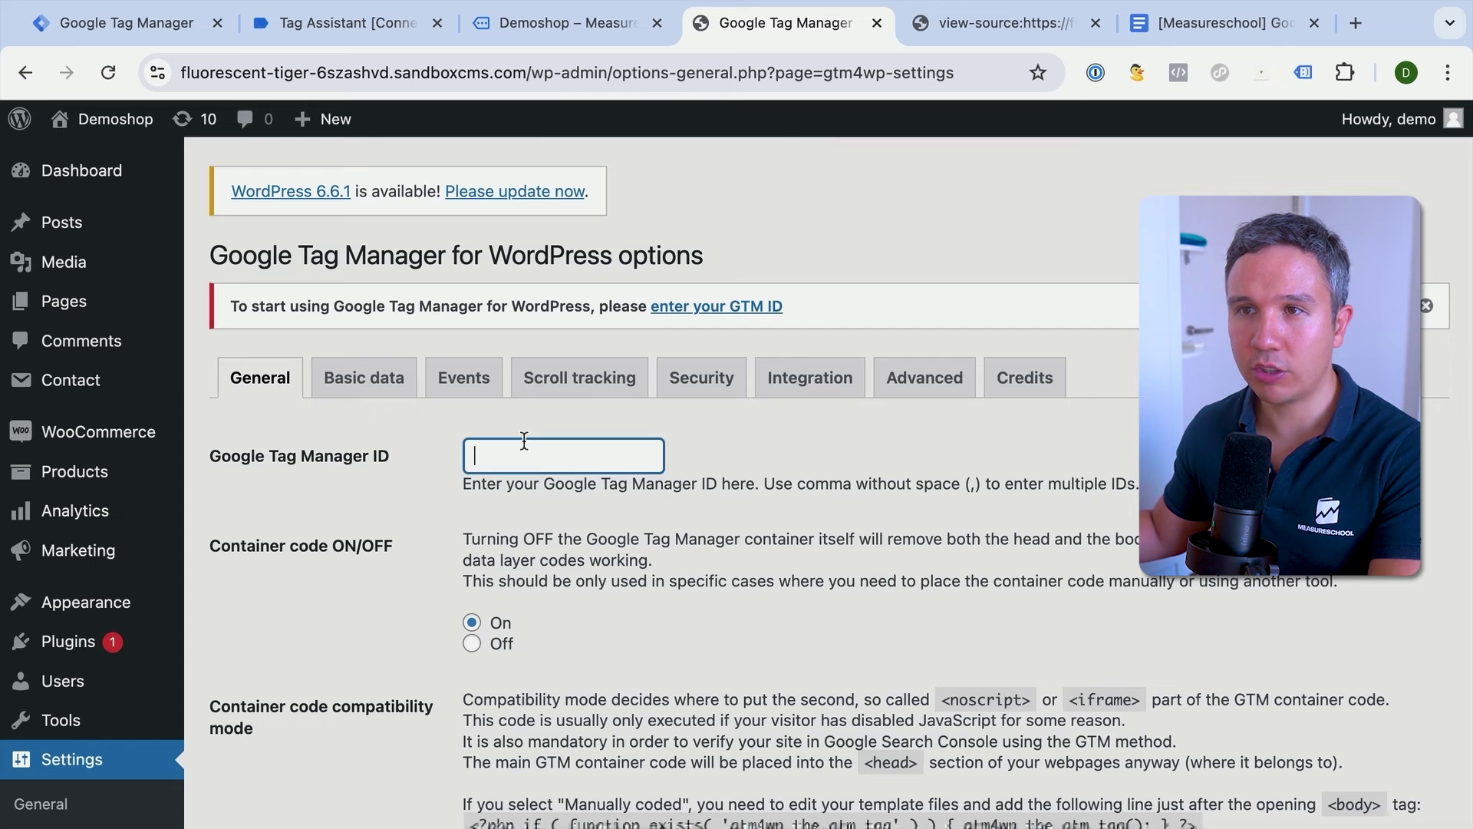
{"action": "left_click", "coordinate": [180, 29]}
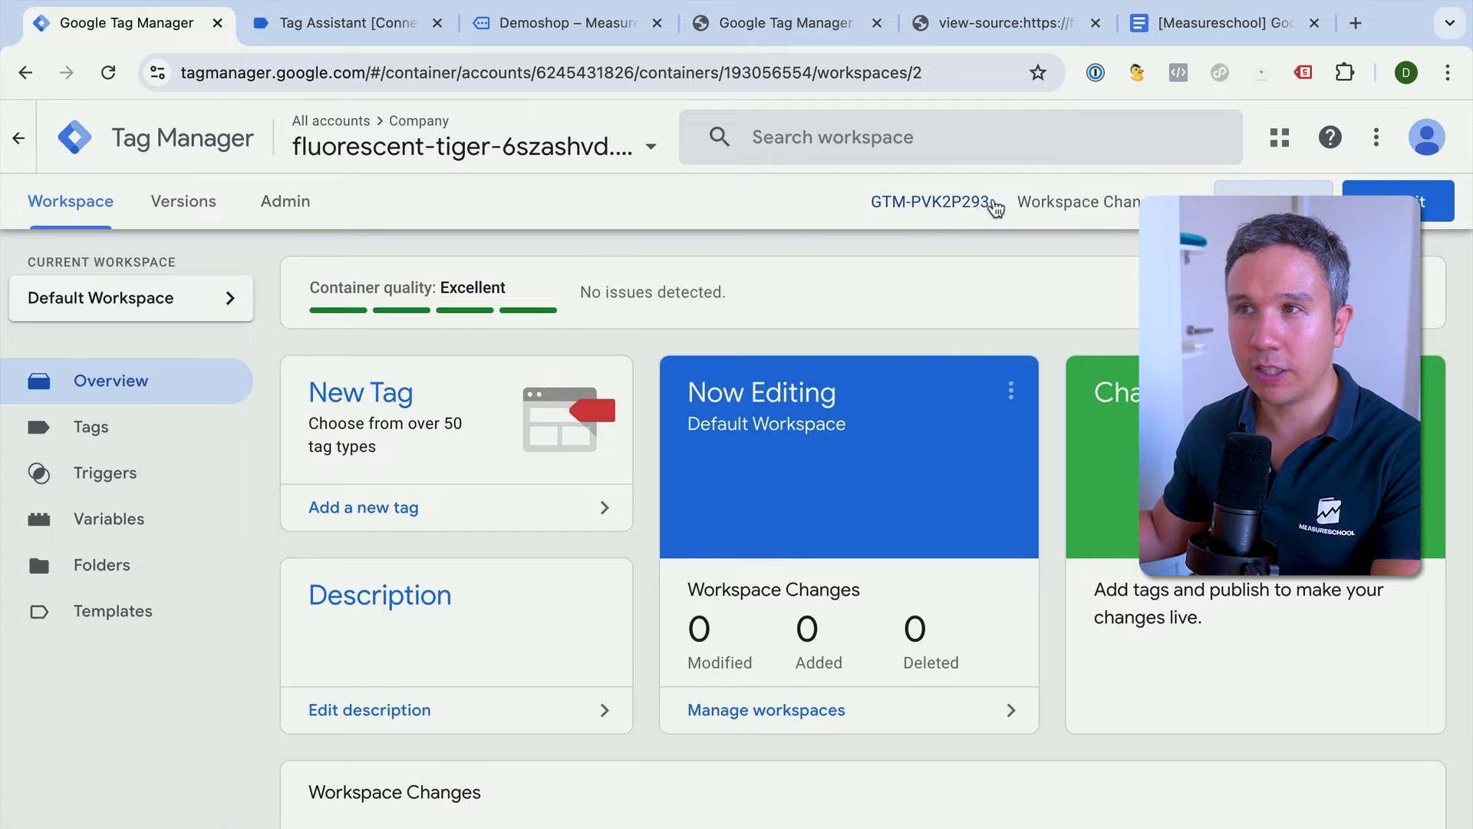
{"action": "triple_click", "coordinate": [952, 205]}
{"action": "key", "text": "ctrl+c"}
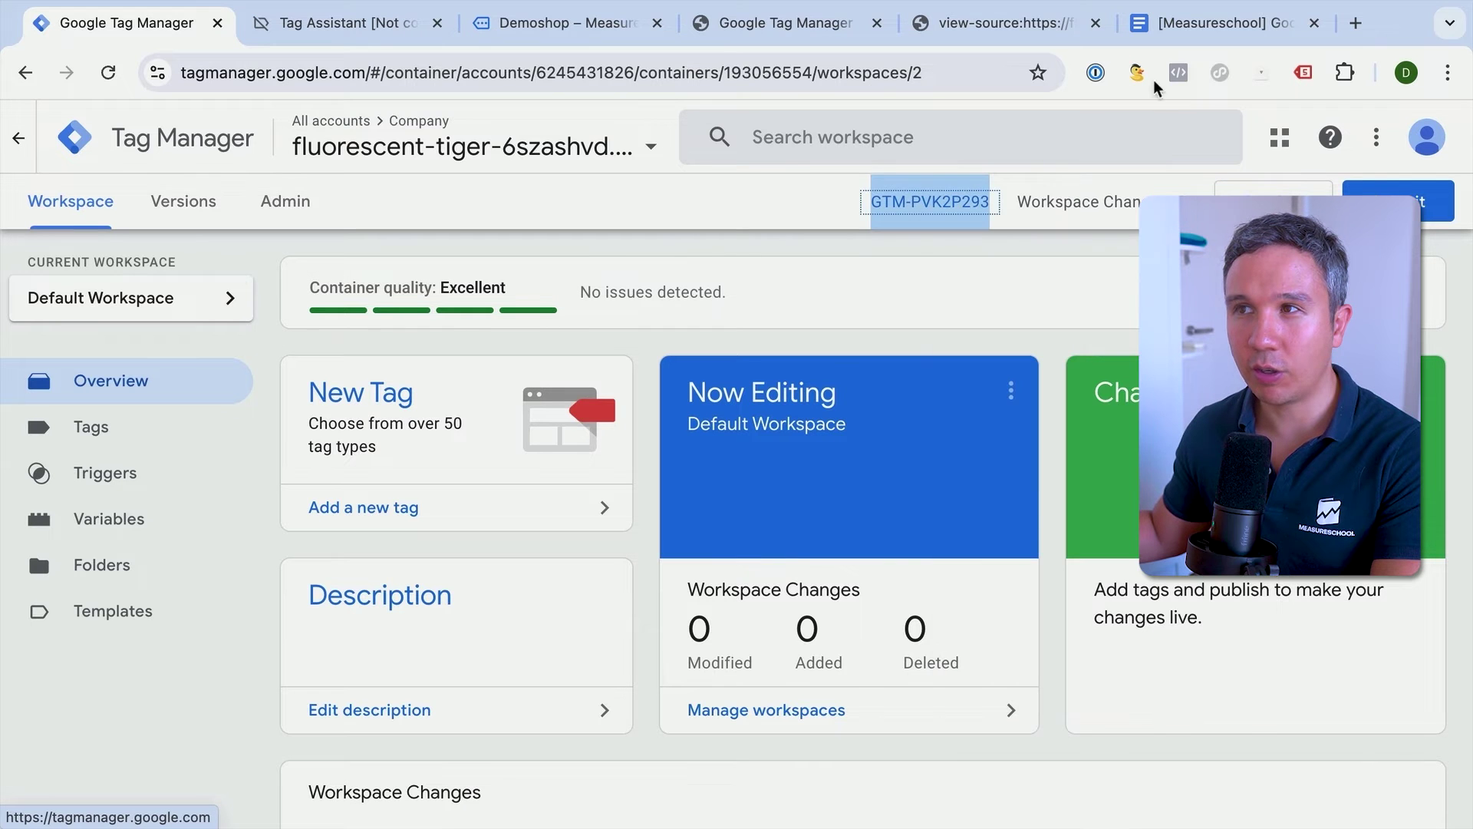
{"action": "left_click", "coordinate": [775, 23]}
{"action": "left_click", "coordinate": [499, 451]}
{"action": "key", "text": "ctrl+v"}
Step: Set the container code compatibility mode to "Off (no tweak, right placement)" and save the plugin settings
{"action": "scroll", "coordinate": [432, 509], "scroll_direction": "down", "scroll_amount": 1}
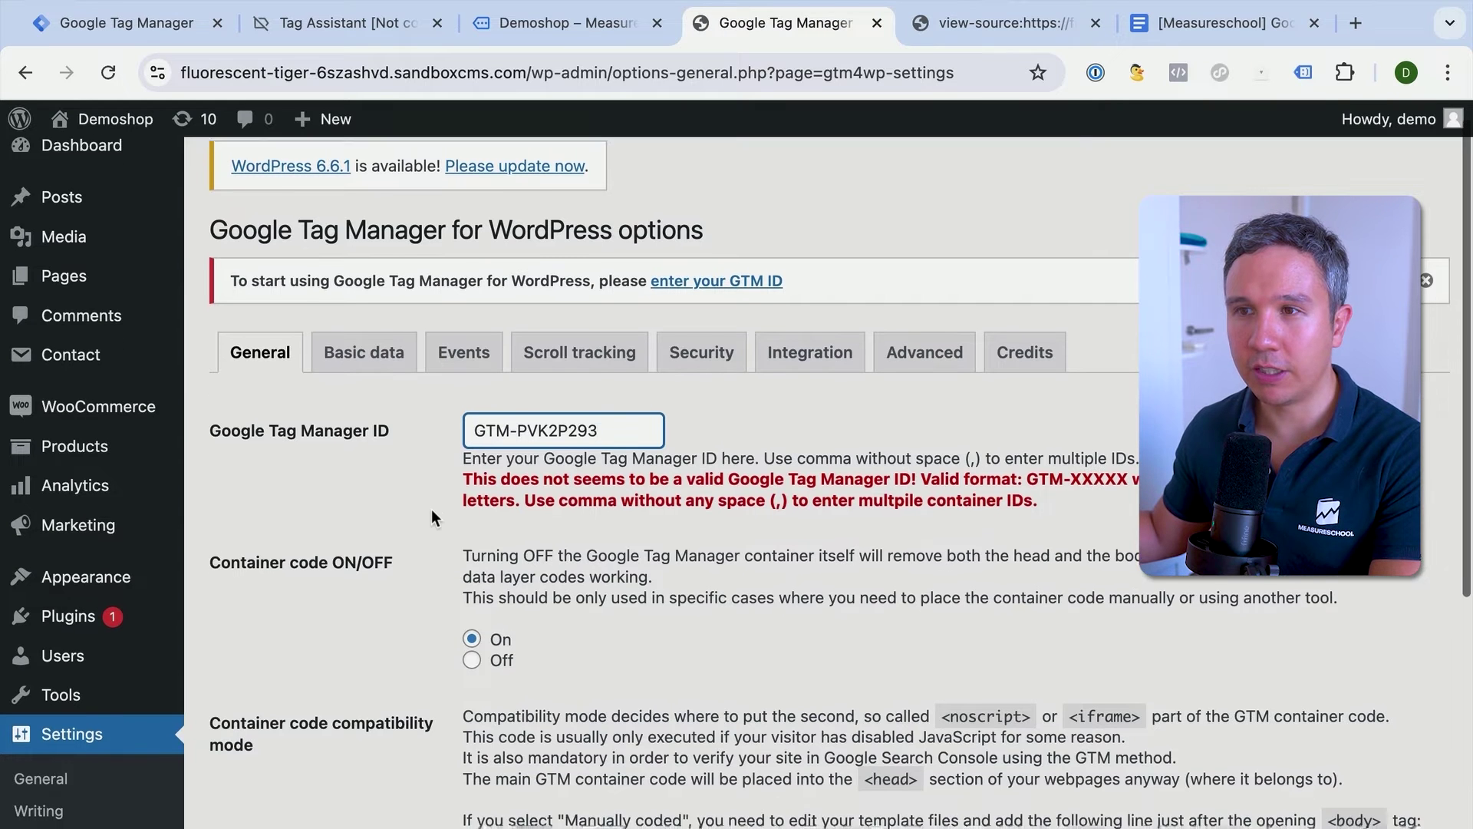
{"action": "scroll", "coordinate": [431, 508], "scroll_direction": "down", "scroll_amount": 2}
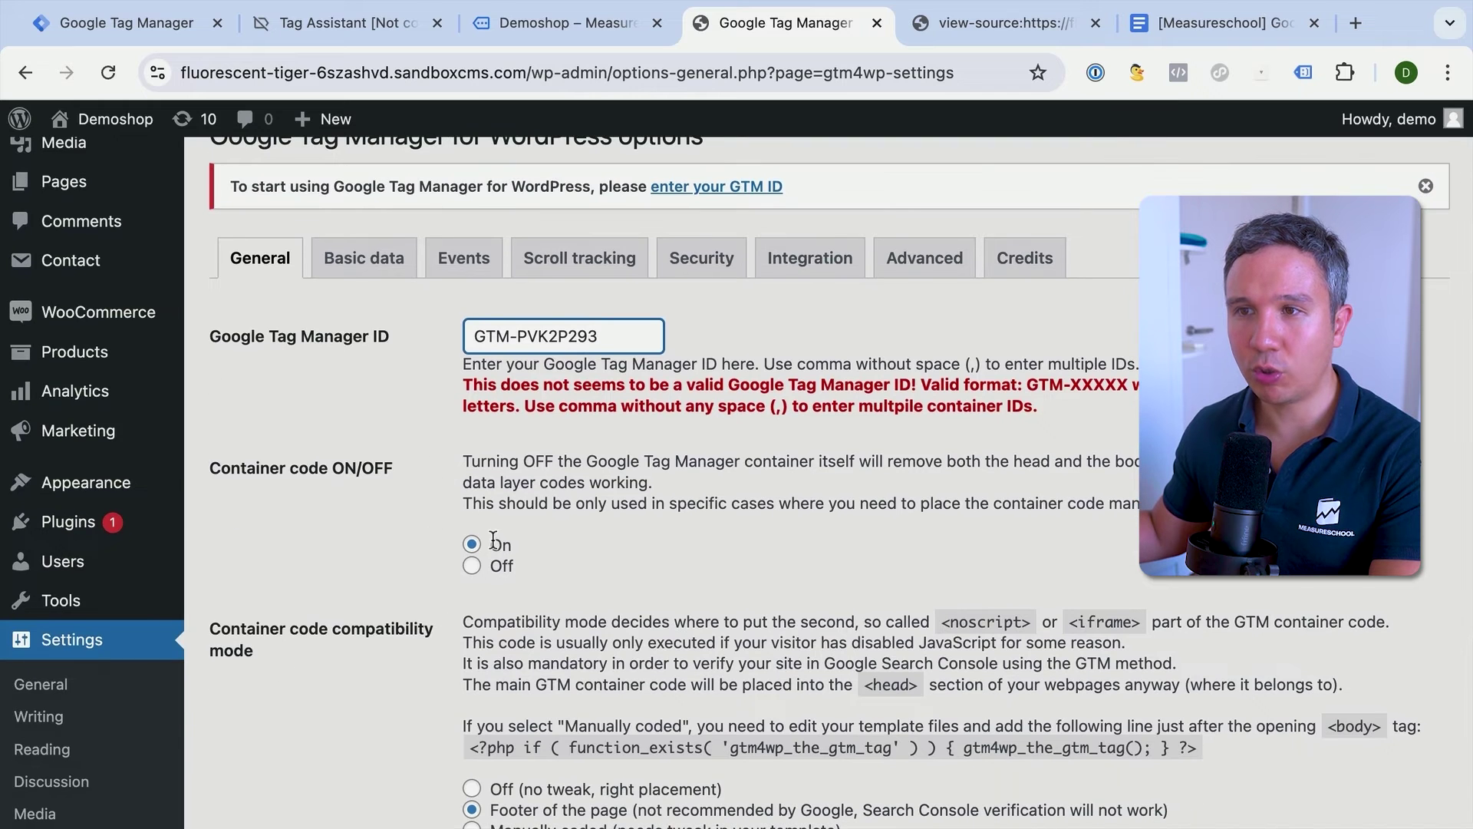
{"action": "scroll", "coordinate": [493, 541], "scroll_direction": "down", "scroll_amount": 2}
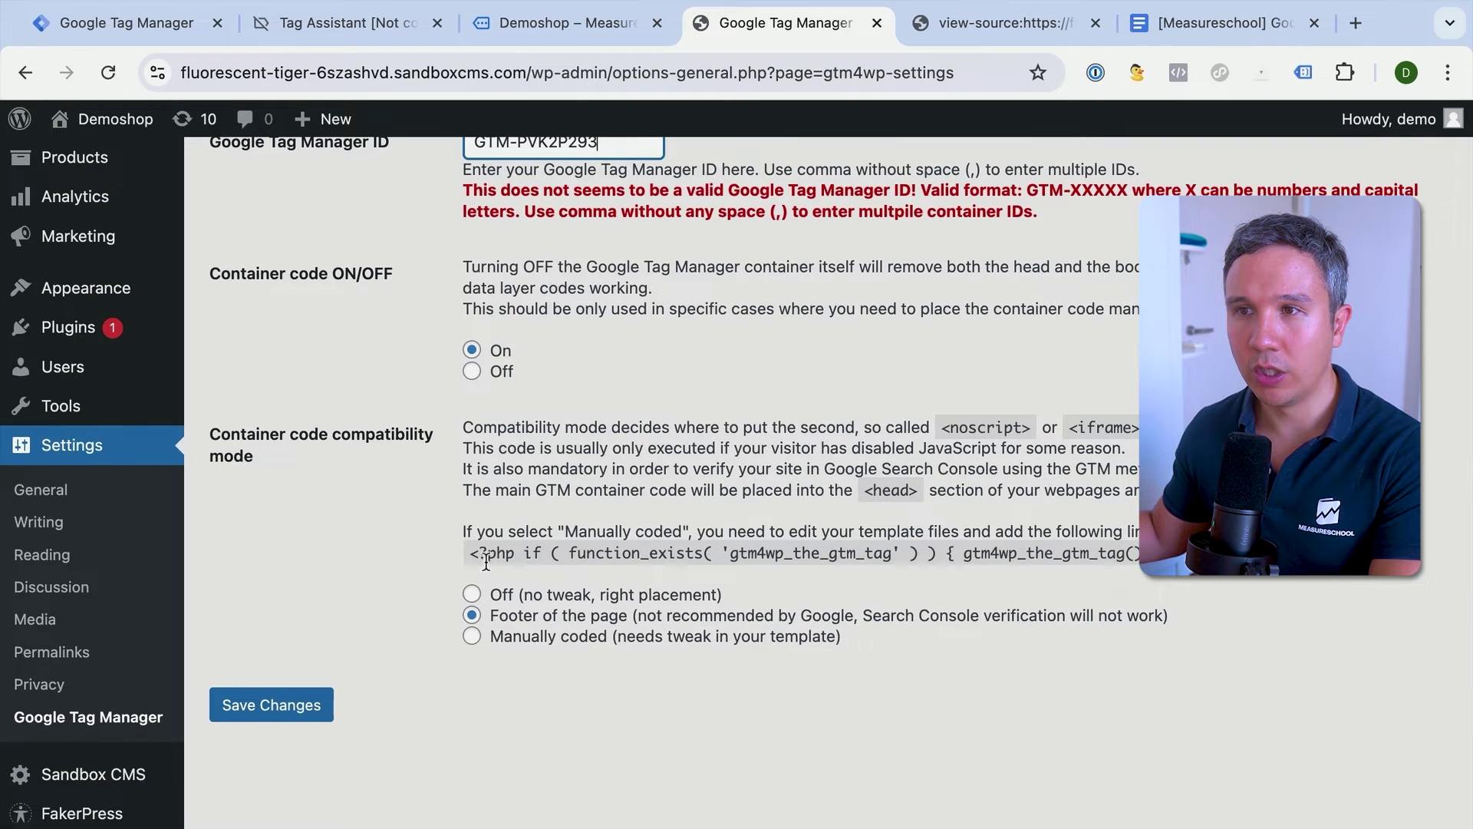
{"action": "left_click", "coordinate": [471, 604]}
{"action": "left_click", "coordinate": [471, 552]}
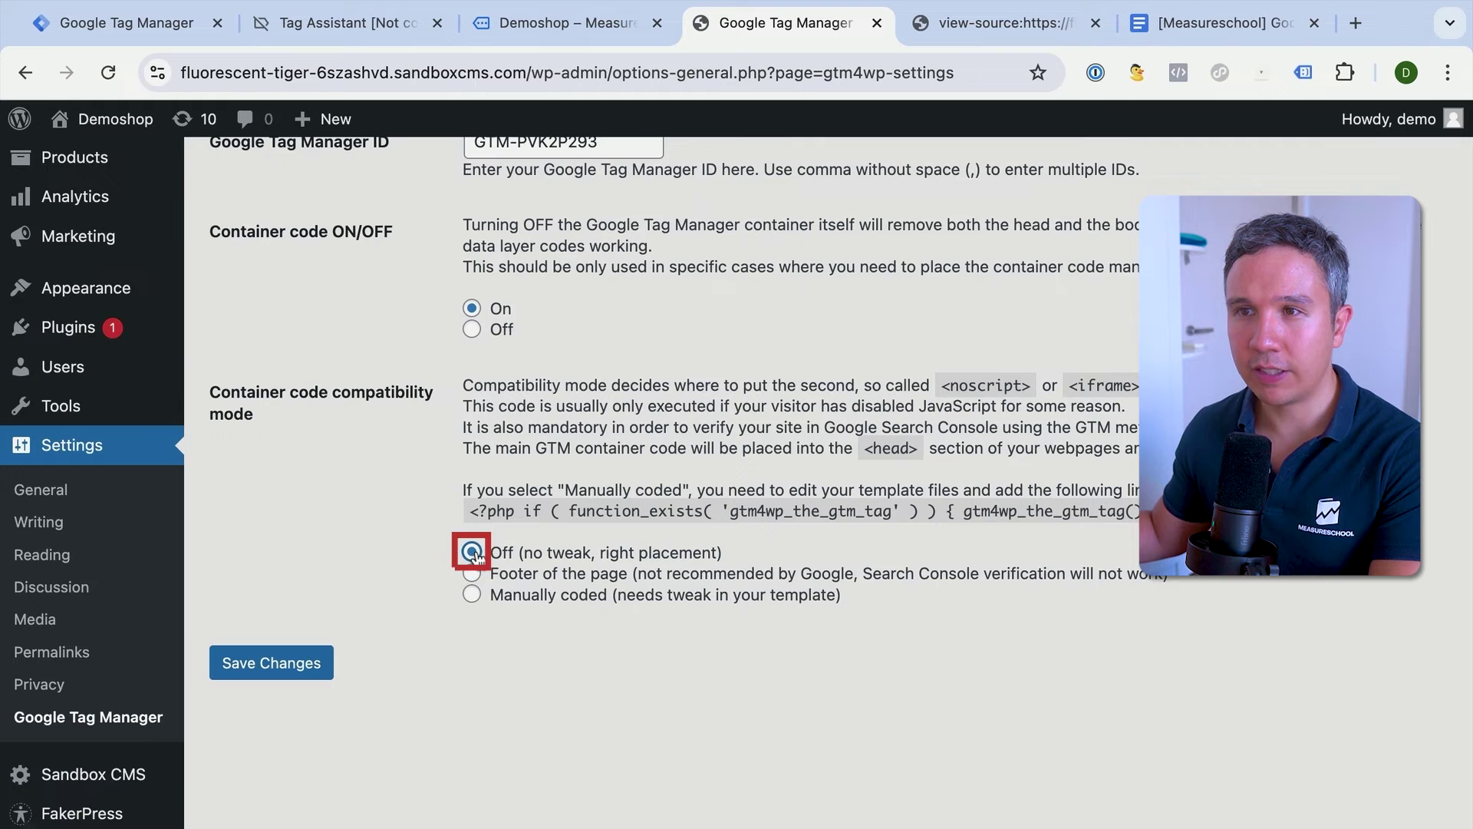
{"action": "left_click", "coordinate": [301, 663]}
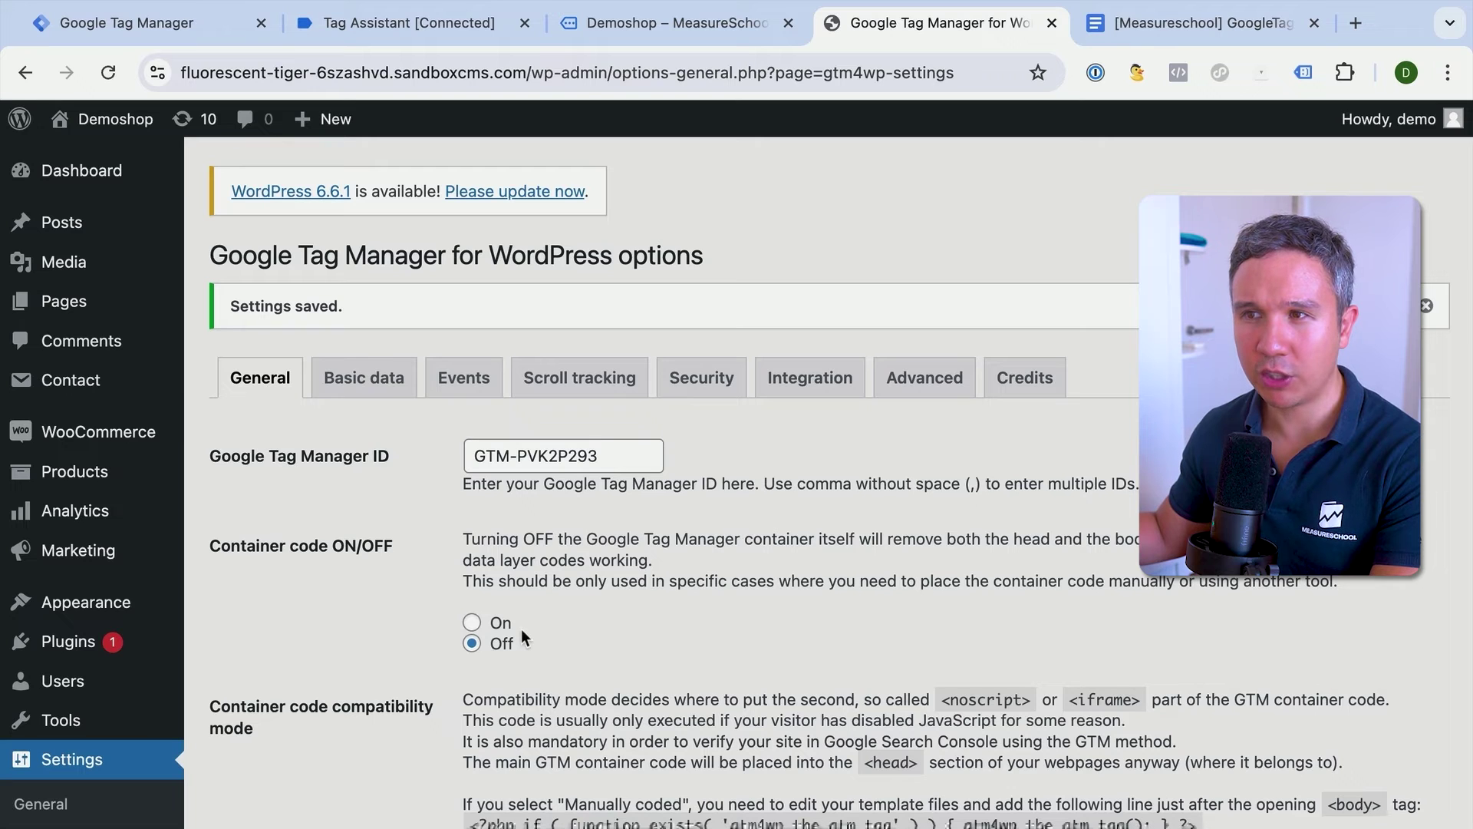
Step: Turn the container code On in the plugin options and save the changes
{"action": "left_click", "coordinate": [474, 624]}
{"action": "scroll", "coordinate": [460, 537], "scroll_direction": "down", "scroll_amount": 5}
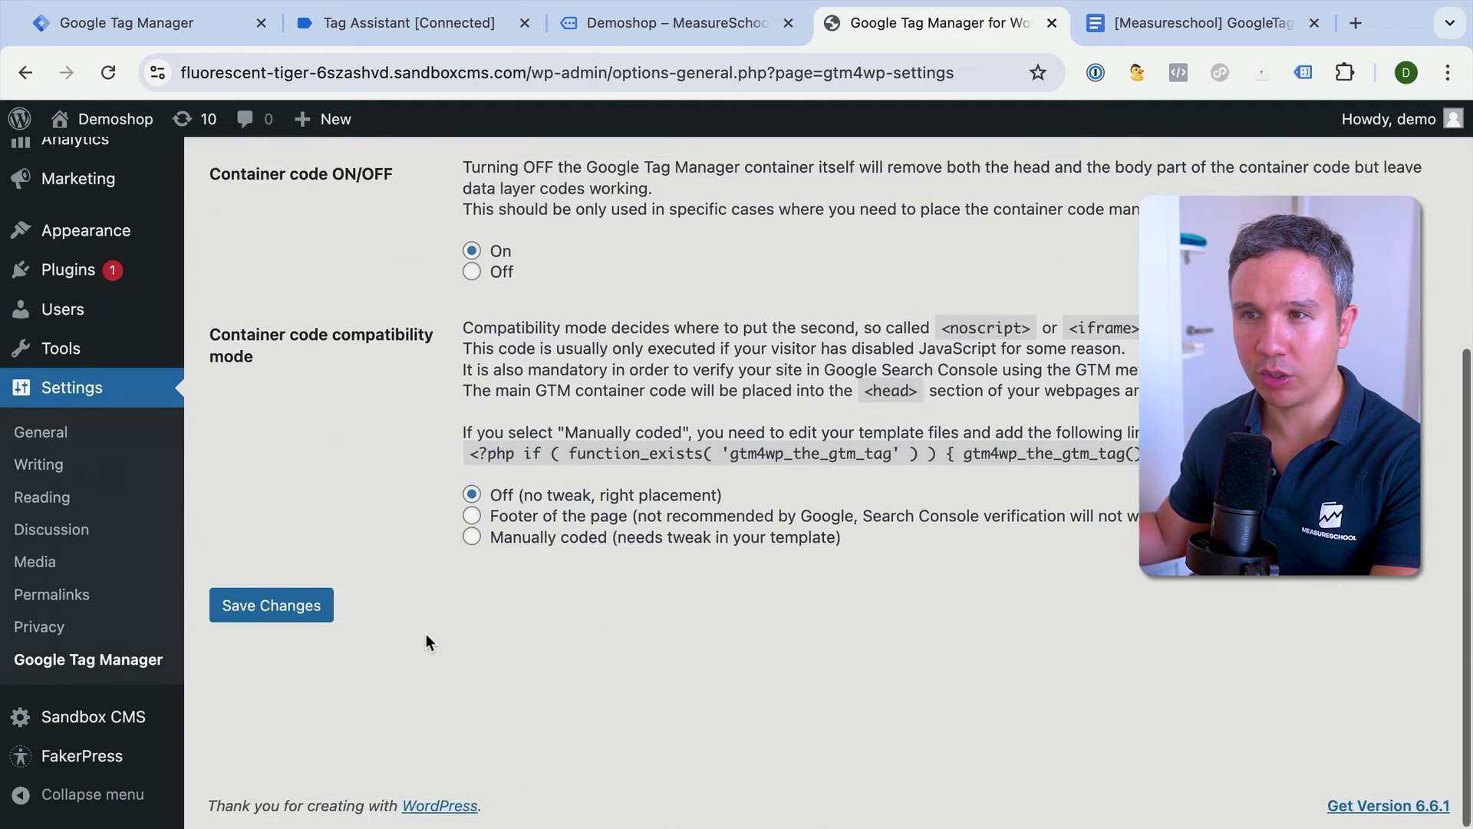
{"action": "left_click", "coordinate": [274, 613]}
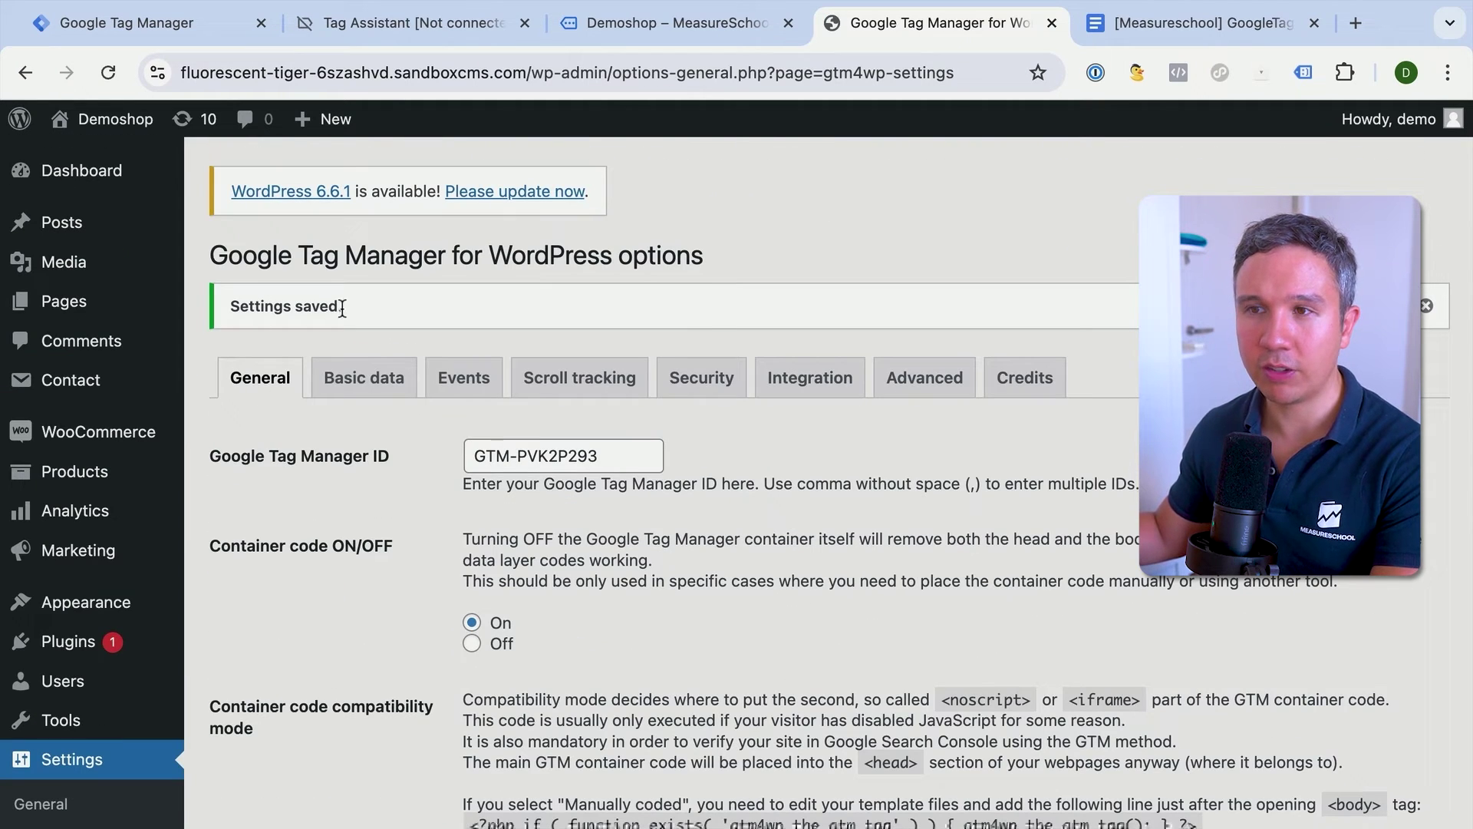
Step: View the Demoshop homepage's page source and search it for GTM-PVK2P293
{"action": "left_click", "coordinate": [128, 129]}
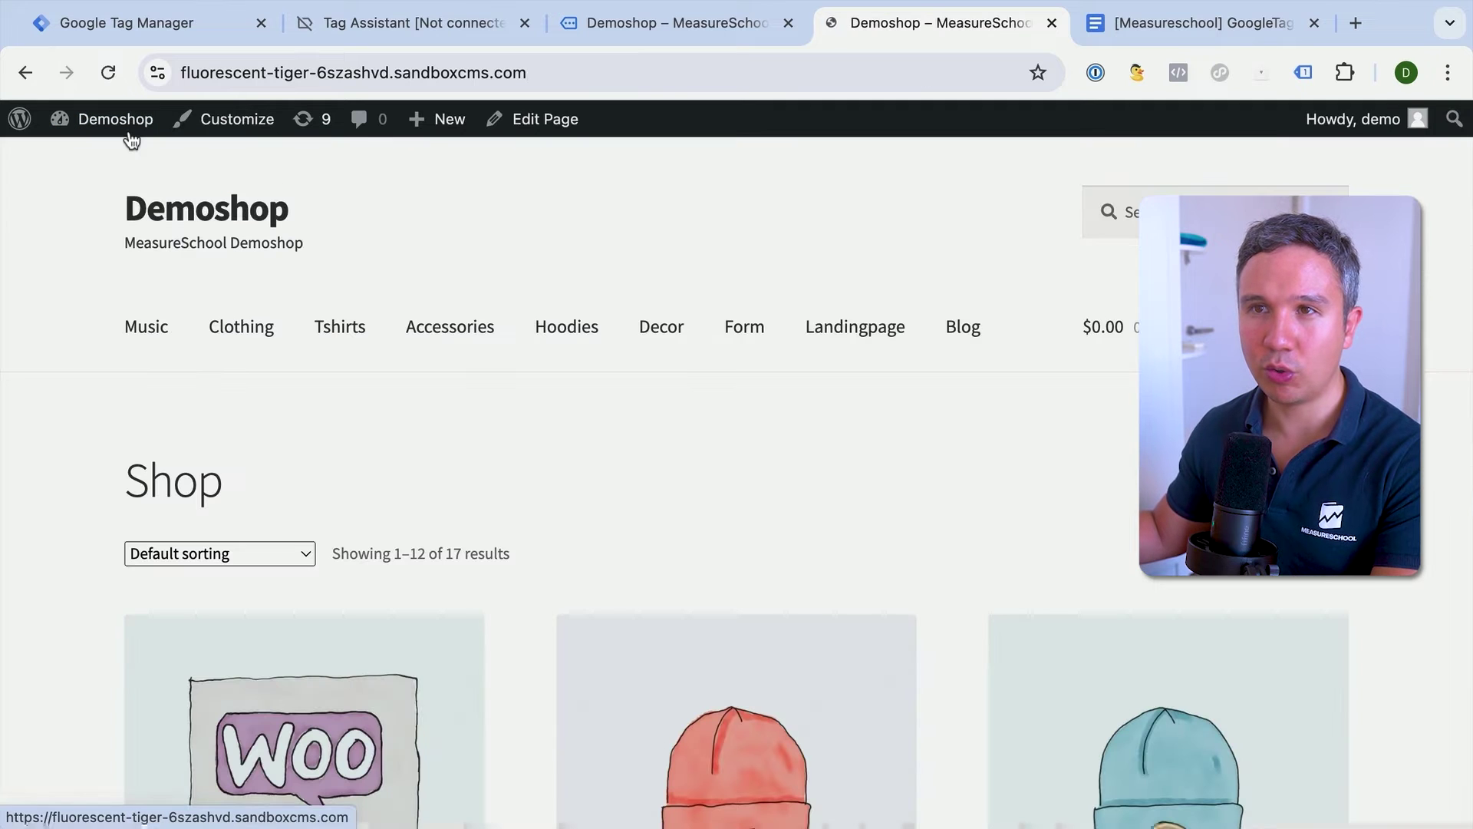
{"action": "right_click", "coordinate": [587, 426]}
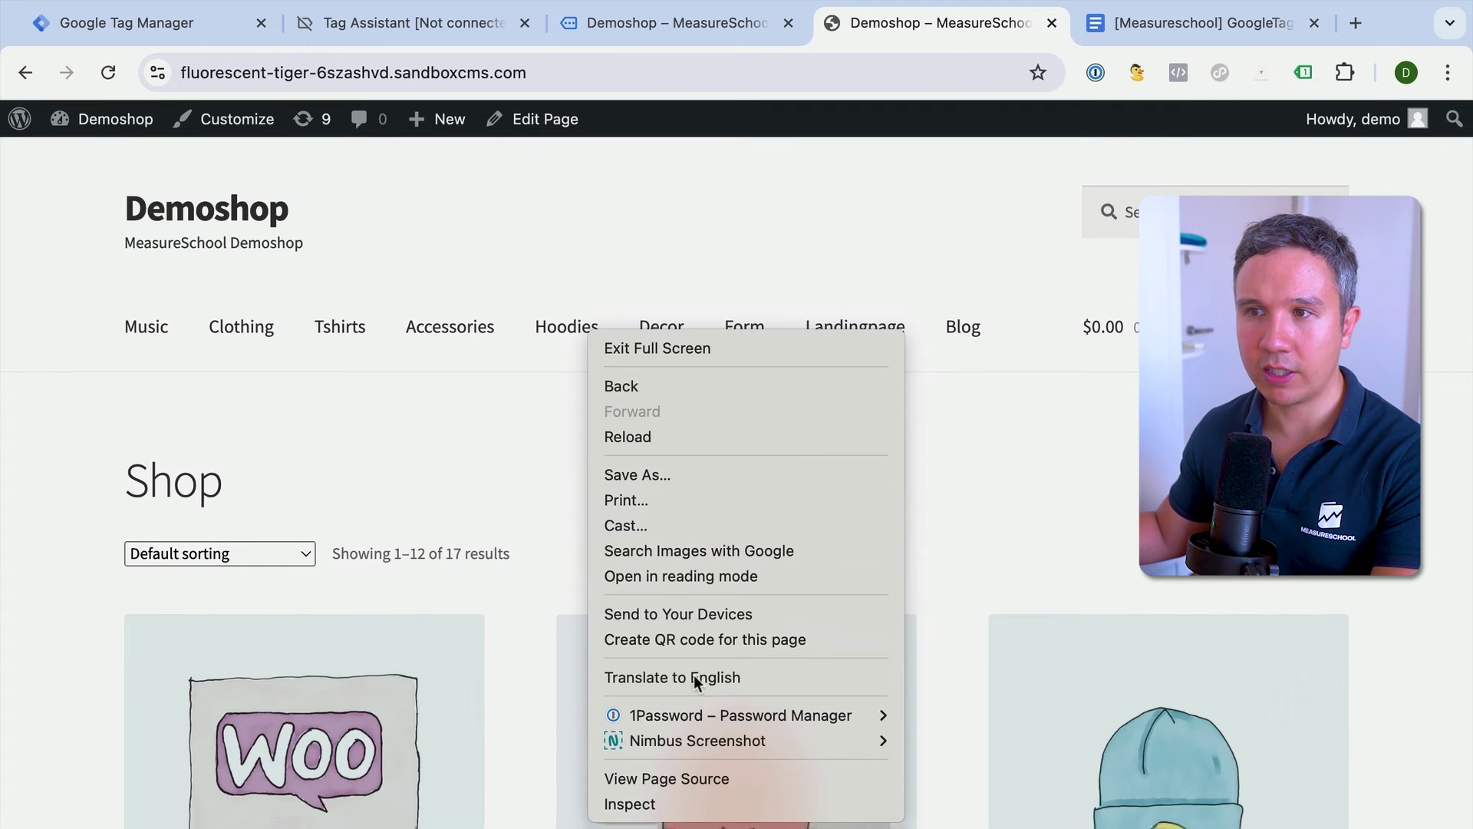
{"action": "left_click", "coordinate": [666, 777]}
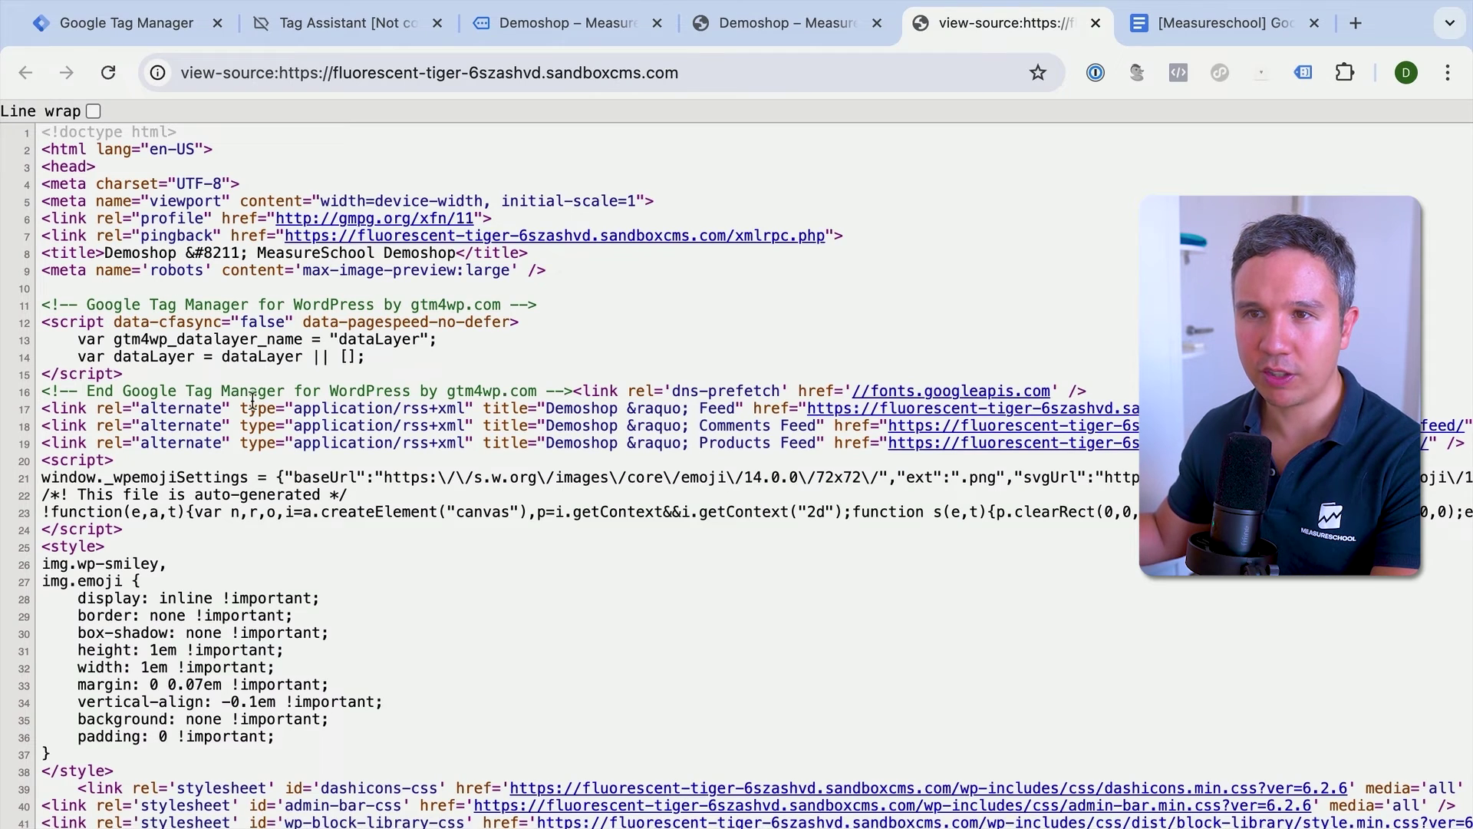
{"action": "scroll", "coordinate": [253, 401], "scroll_direction": "down", "scroll_amount": 10}
{"action": "key", "text": "ctrl+f"}
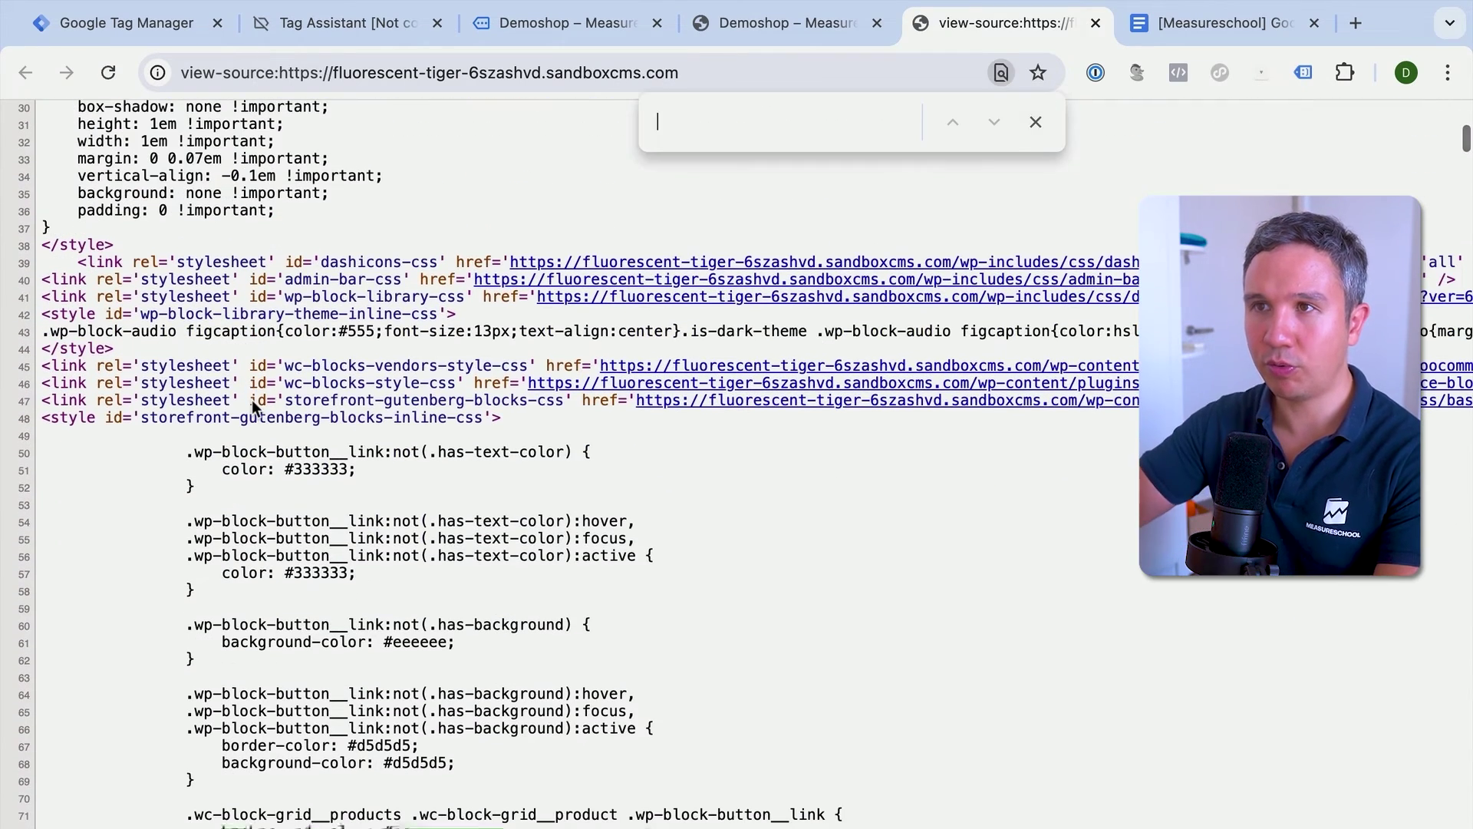
{"action": "key", "text": "ctrl+v"}
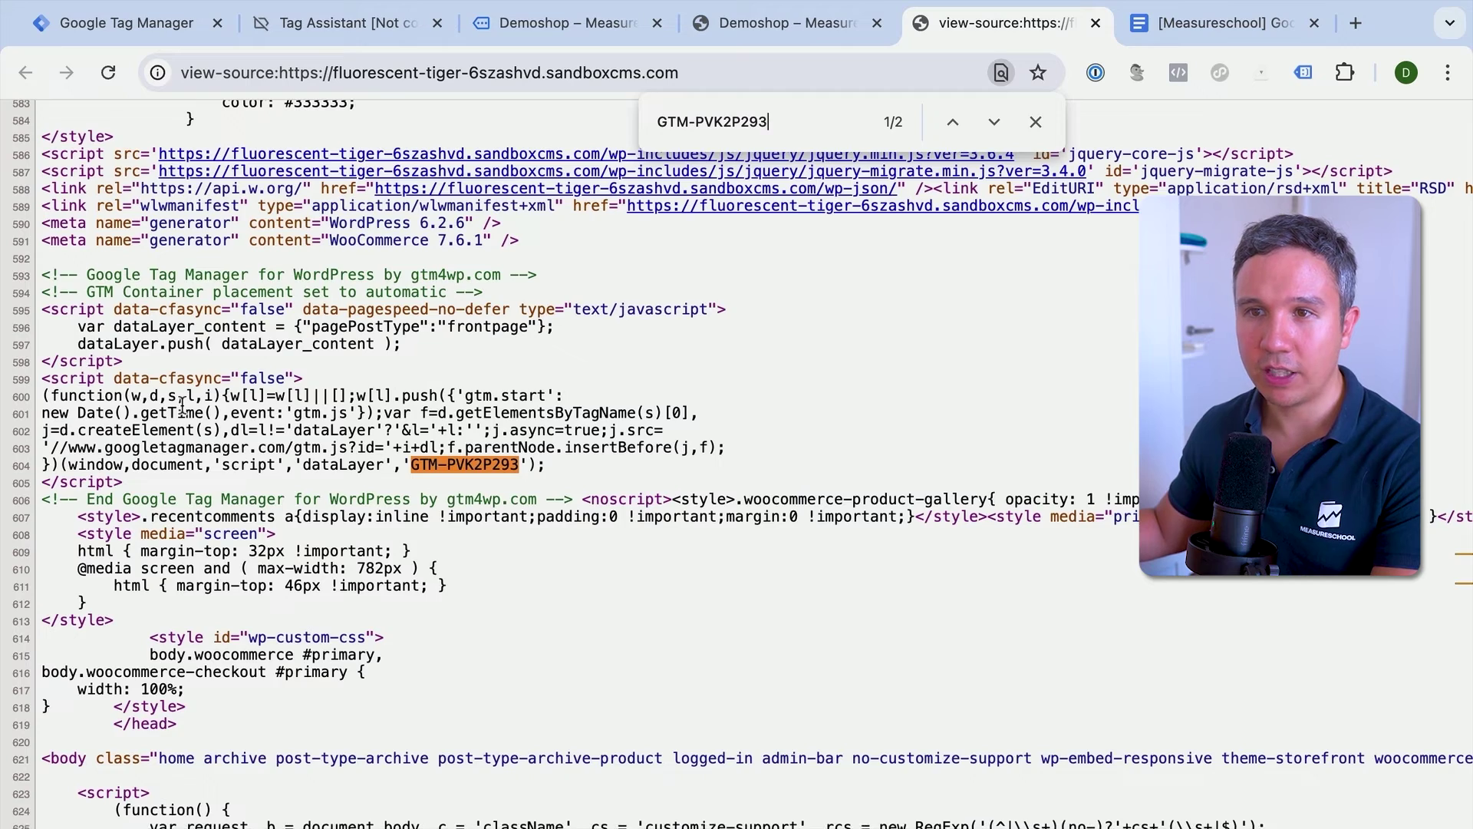
Step: Examine the Tag Manager noscript snippet in the body of the page source, and close the source view
{"action": "scroll", "coordinate": [182, 406], "scroll_direction": "down", "scroll_amount": 5}
{"action": "scroll", "coordinate": [182, 407], "scroll_direction": "down", "scroll_amount": 8}
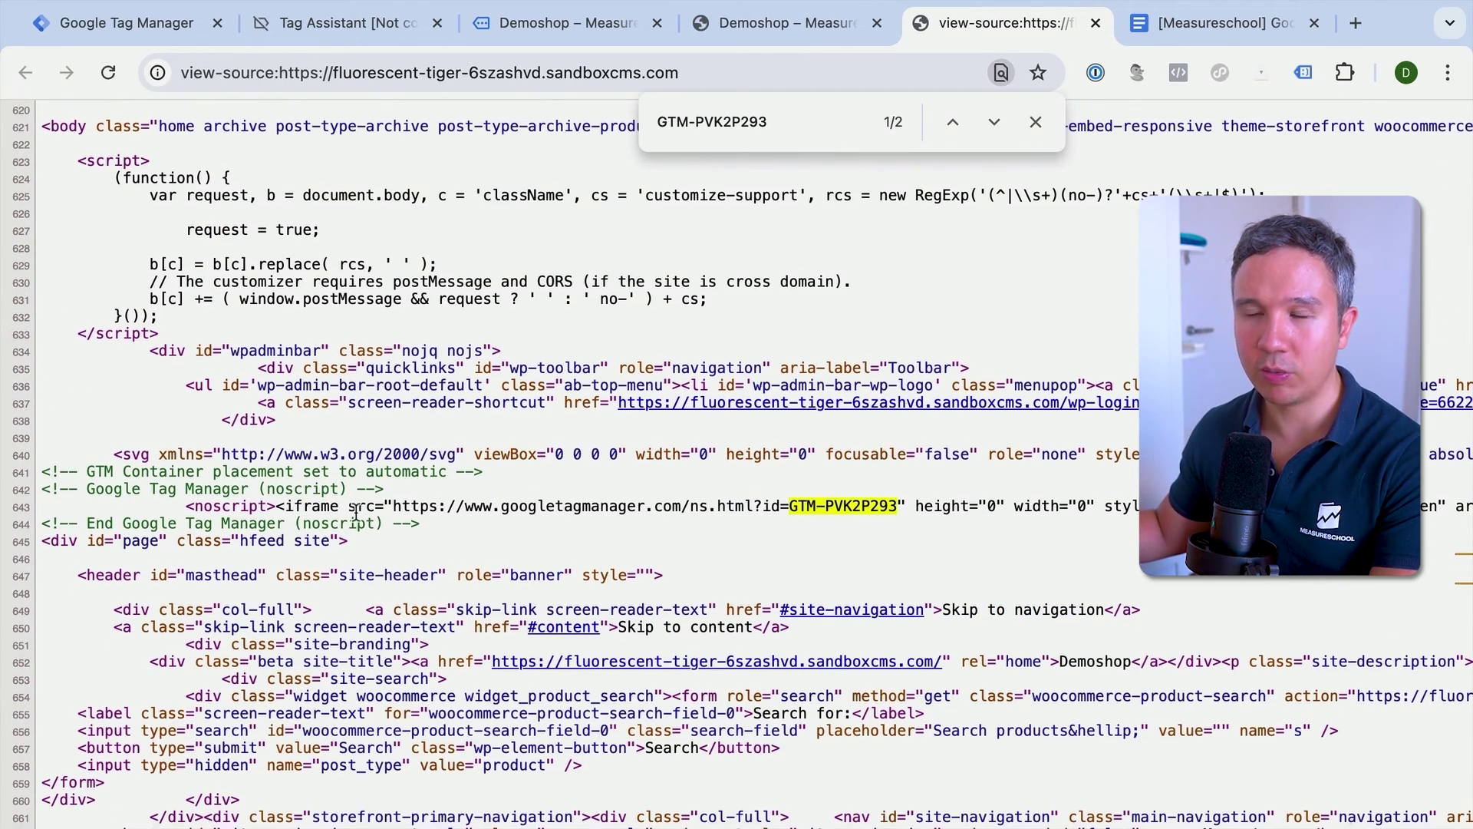
{"action": "left_click", "coordinate": [1035, 125]}
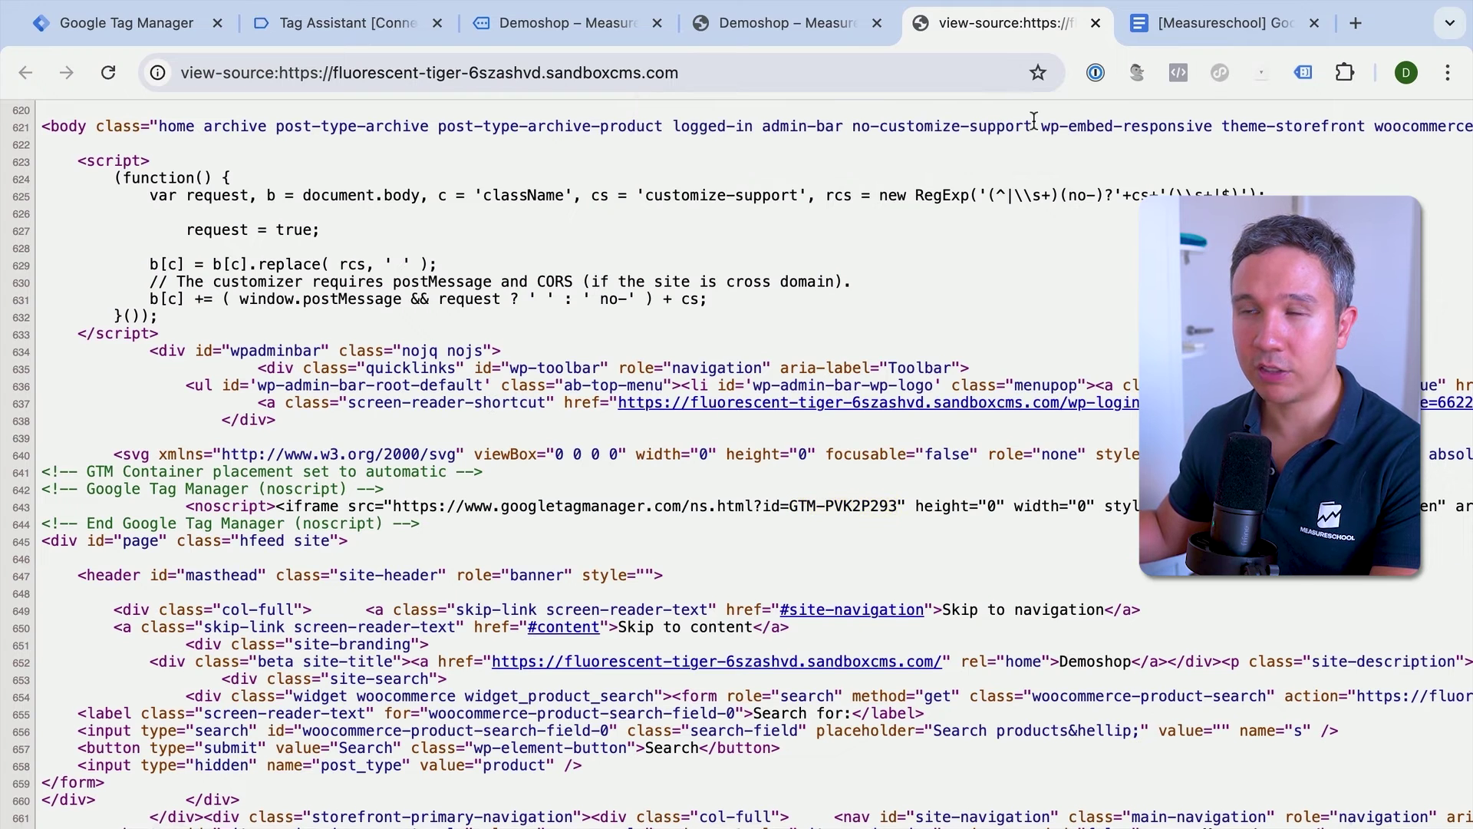
{"action": "left_click", "coordinate": [1095, 23]}
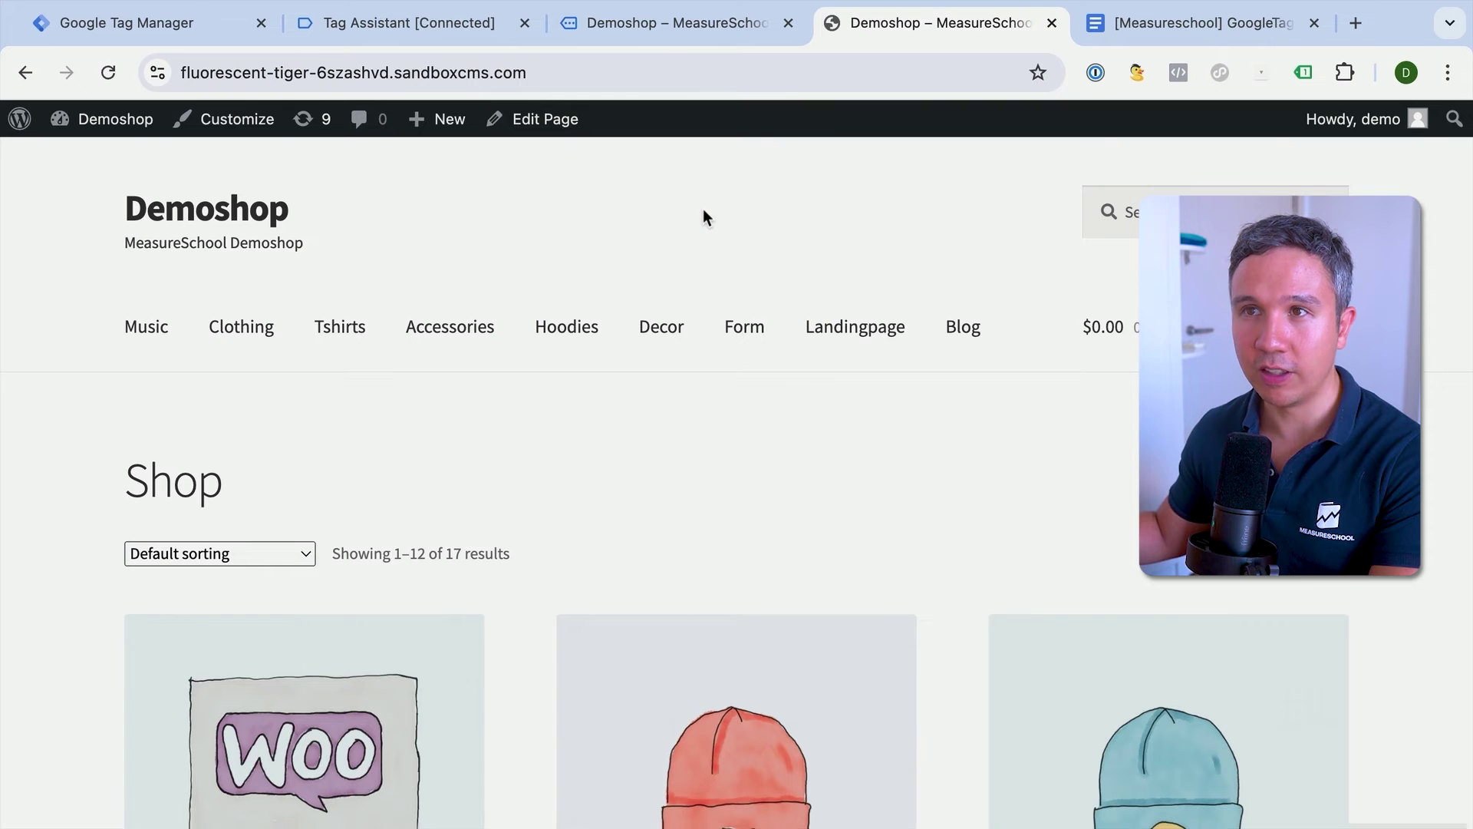
Step: Start preview mode for the Tag Manager container and check the Tag Assistant connection on the Demoshop page
{"action": "left_click", "coordinate": [209, 15]}
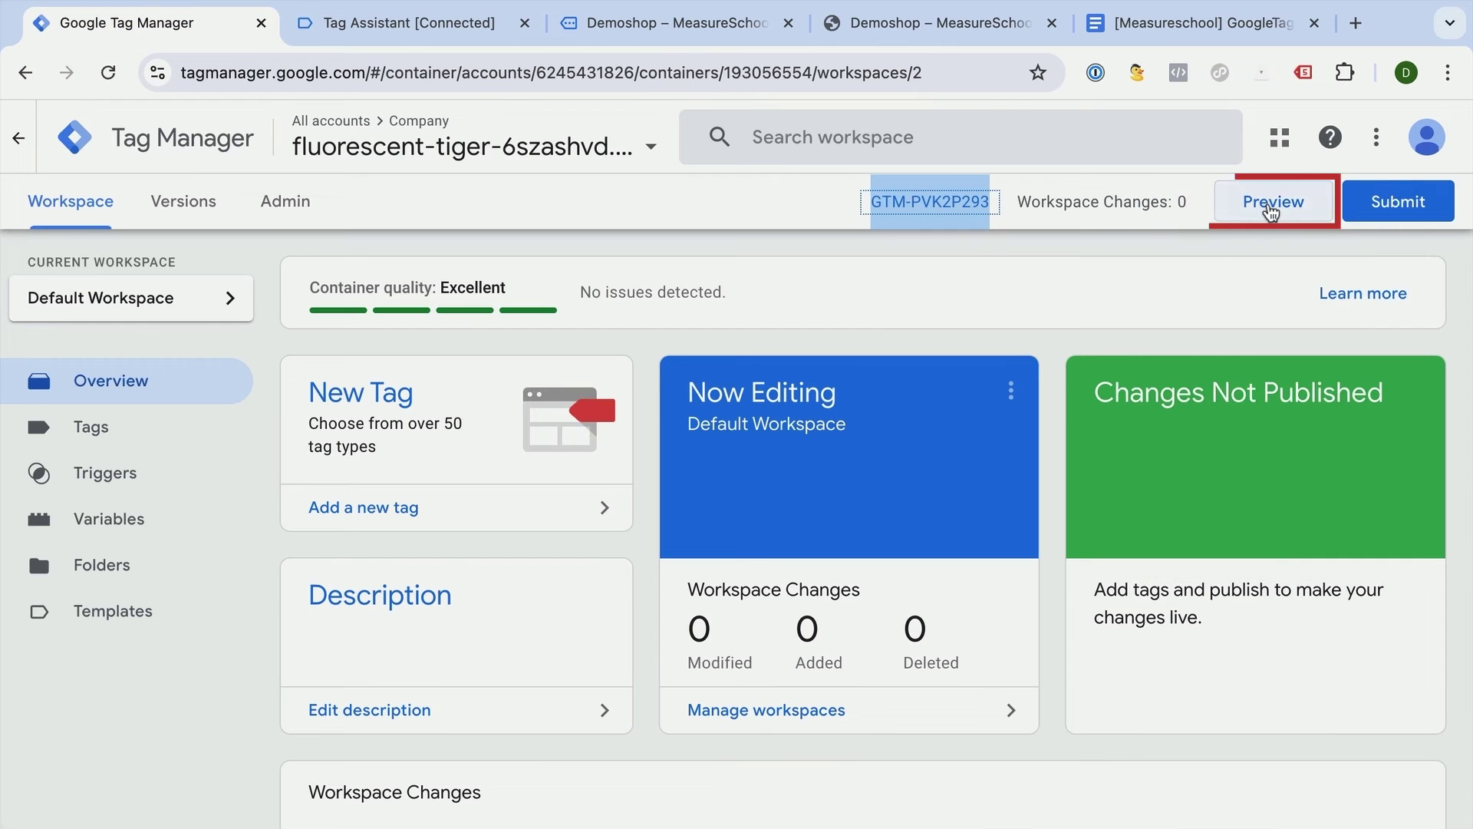
{"action": "left_click", "coordinate": [1272, 206]}
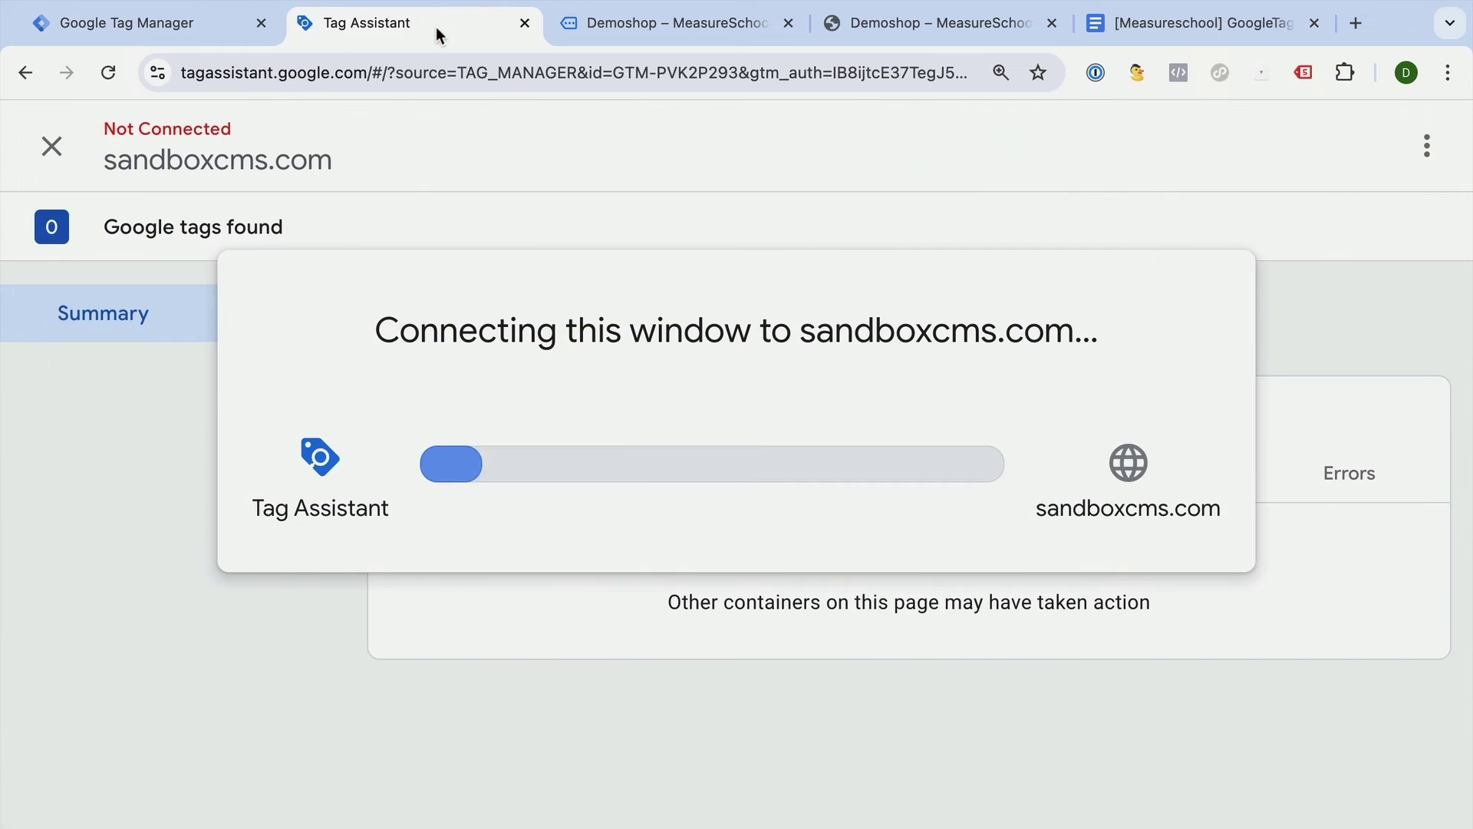
{"action": "left_click", "coordinate": [614, 29]}
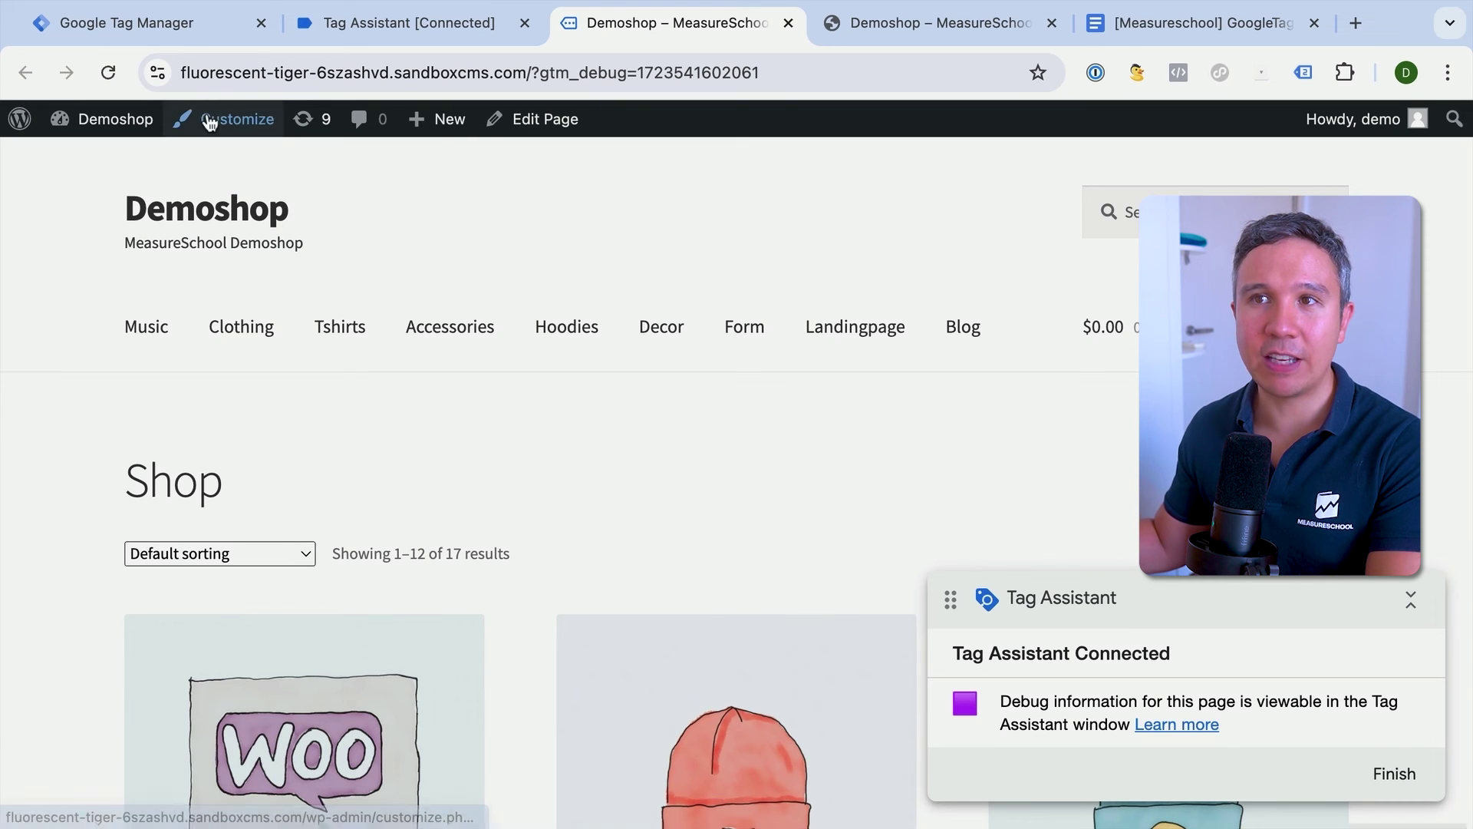
Step: Open the container's installation instructions in Tag Manager and review the head and body code snippets
{"action": "left_click", "coordinate": [187, 27]}
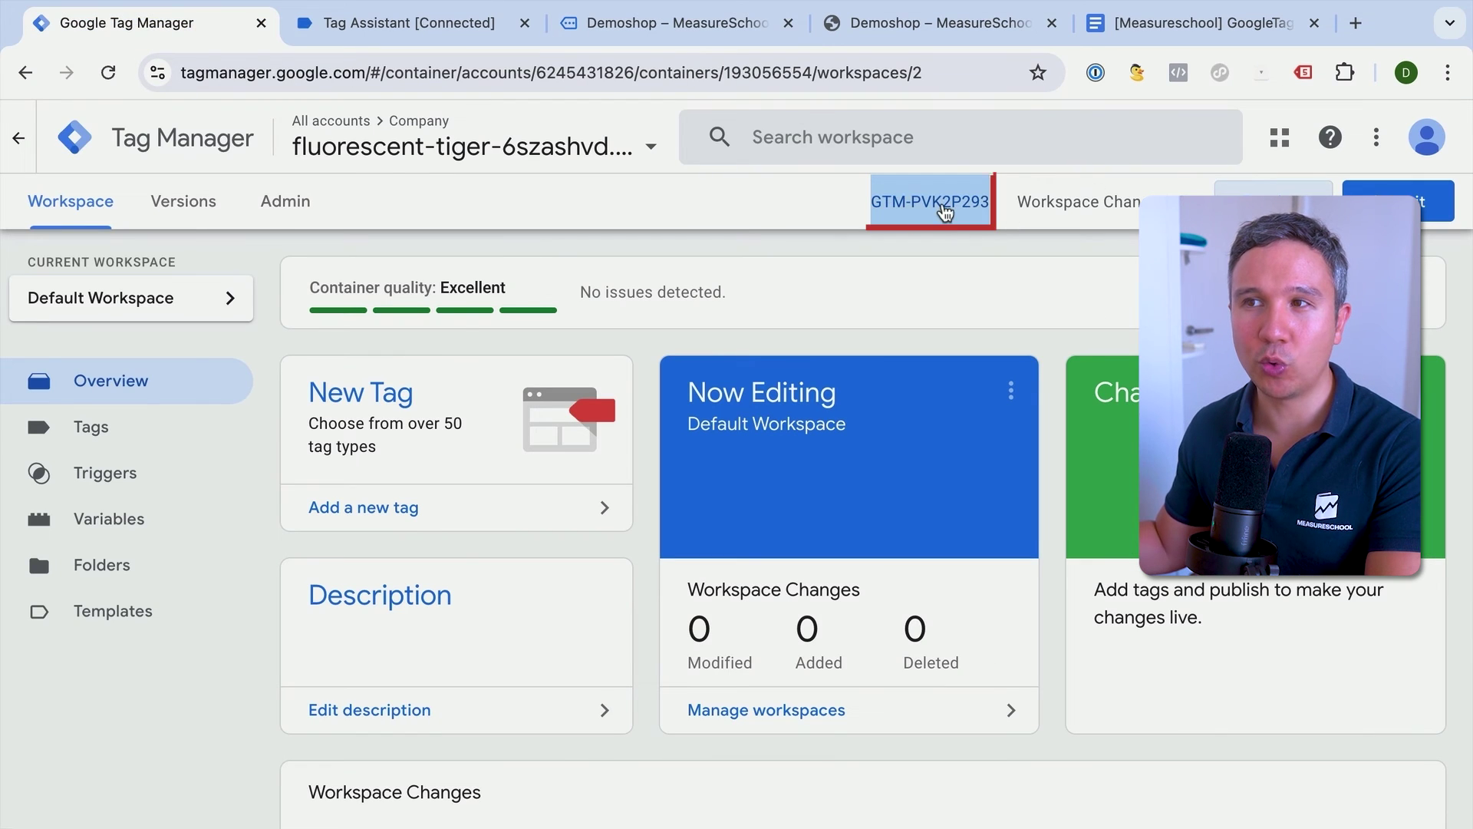
{"action": "left_click", "coordinate": [945, 204]}
{"action": "scroll", "coordinate": [795, 453], "scroll_direction": "down", "scroll_amount": 3}
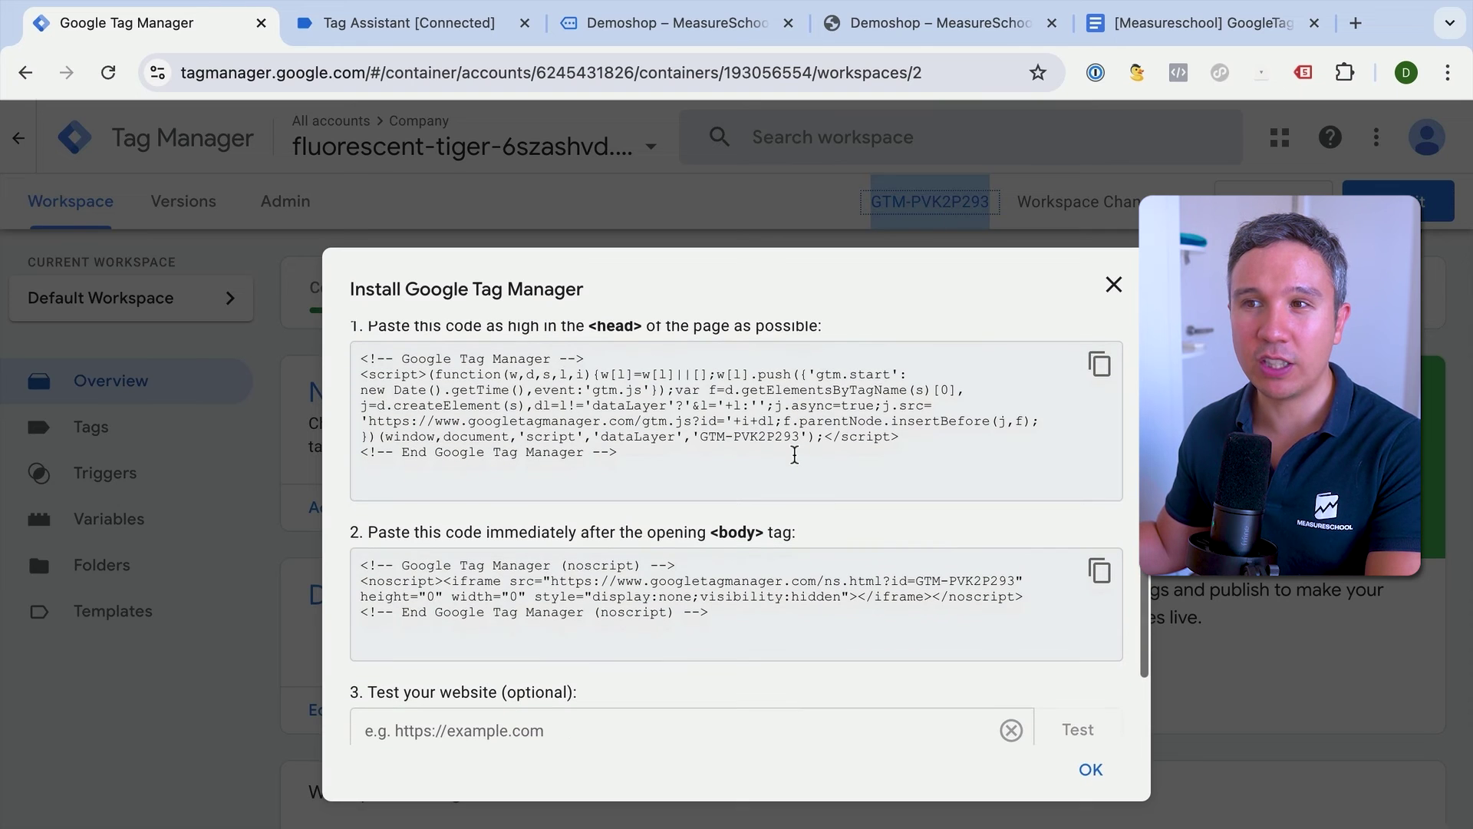
{"action": "scroll", "coordinate": [826, 652], "scroll_direction": "up", "scroll_amount": 3}
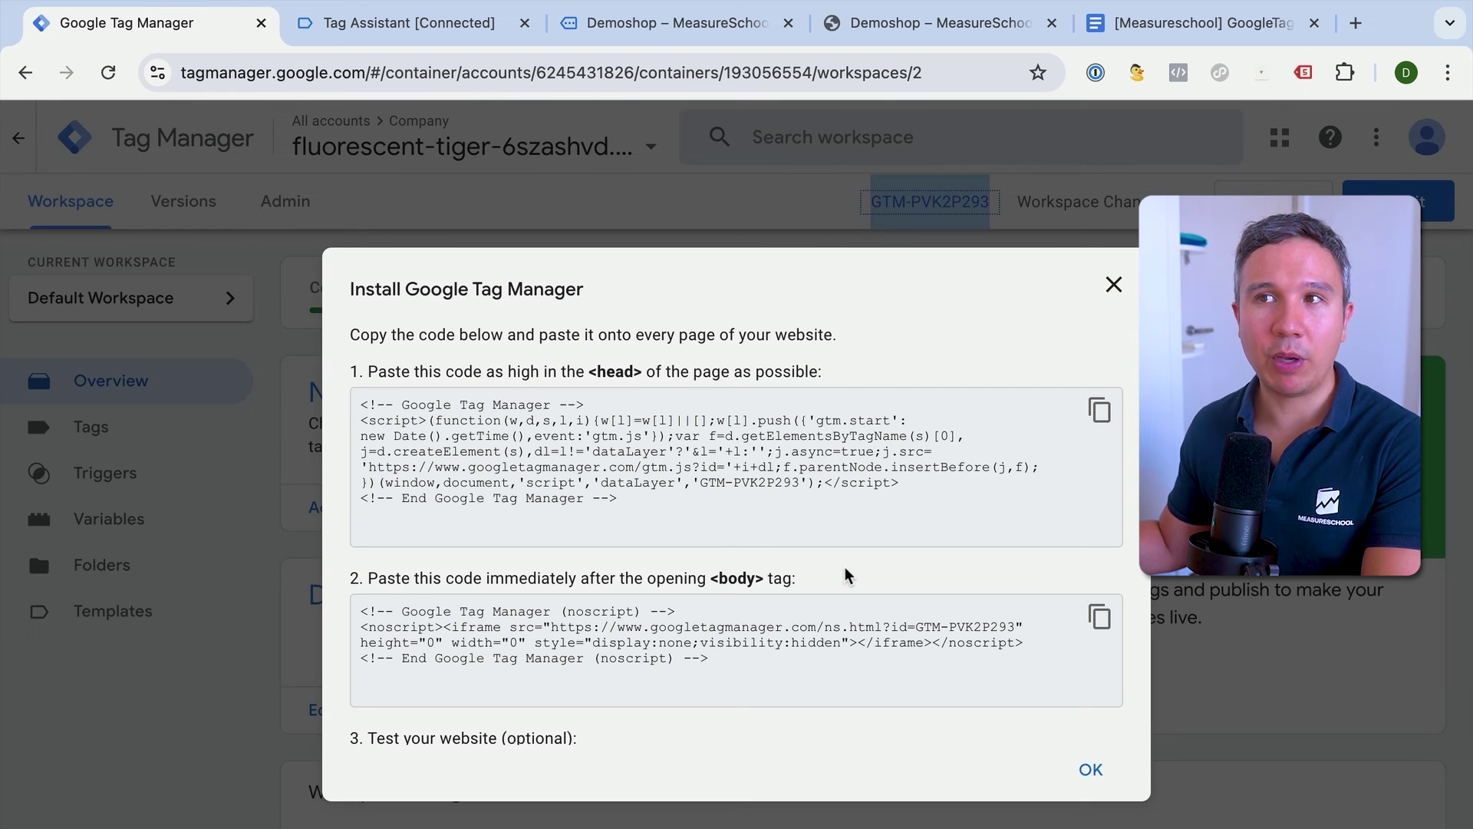
Step: Switch to the Google Docs implementation brief and review its objective, support contact, code locations, both Tag Manager snippets and the plain-text link
{"action": "left_click", "coordinate": [1126, 39]}
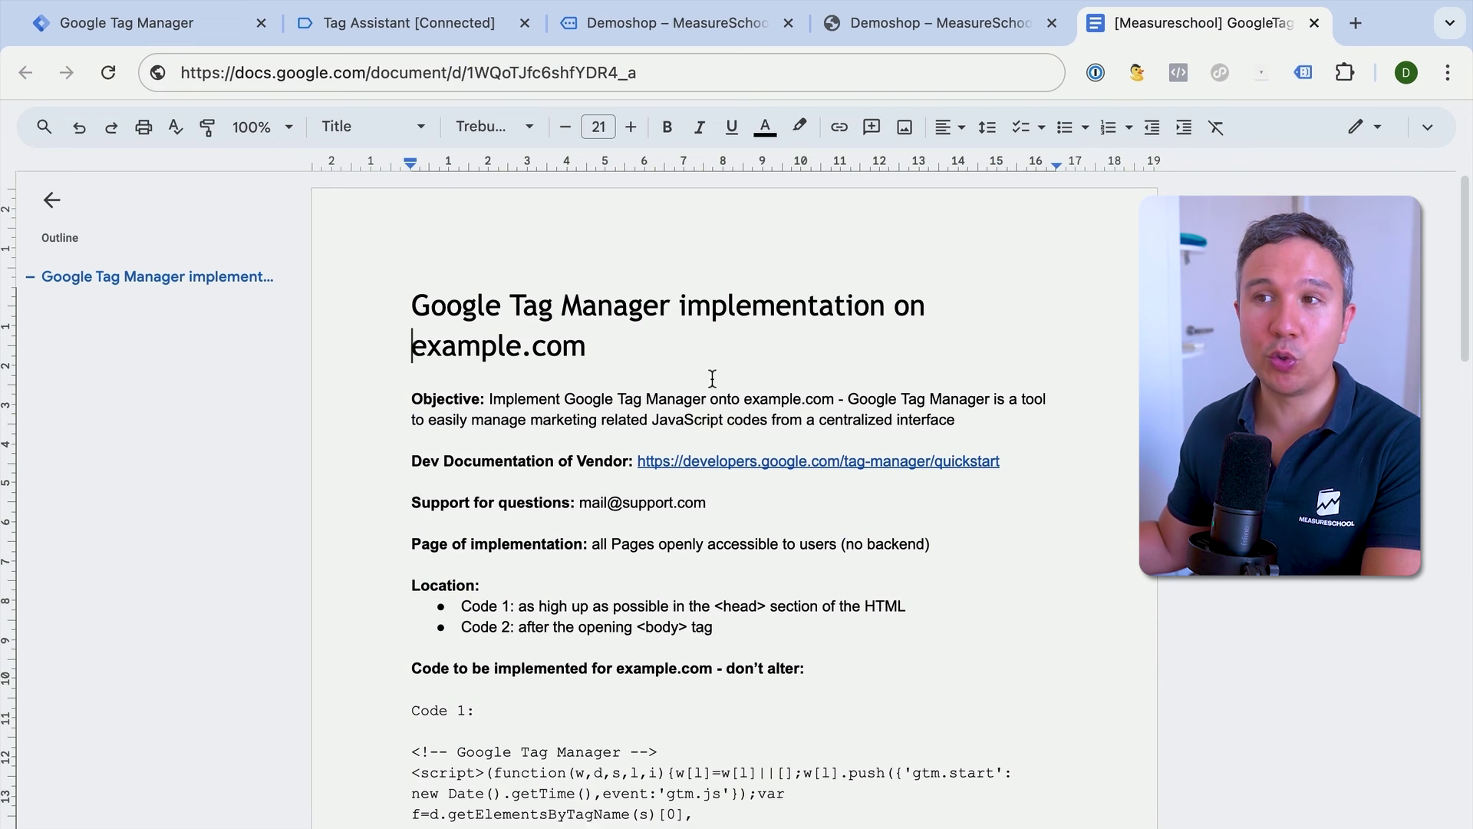
{"action": "scroll", "coordinate": [605, 370], "scroll_direction": "down", "scroll_amount": 2}
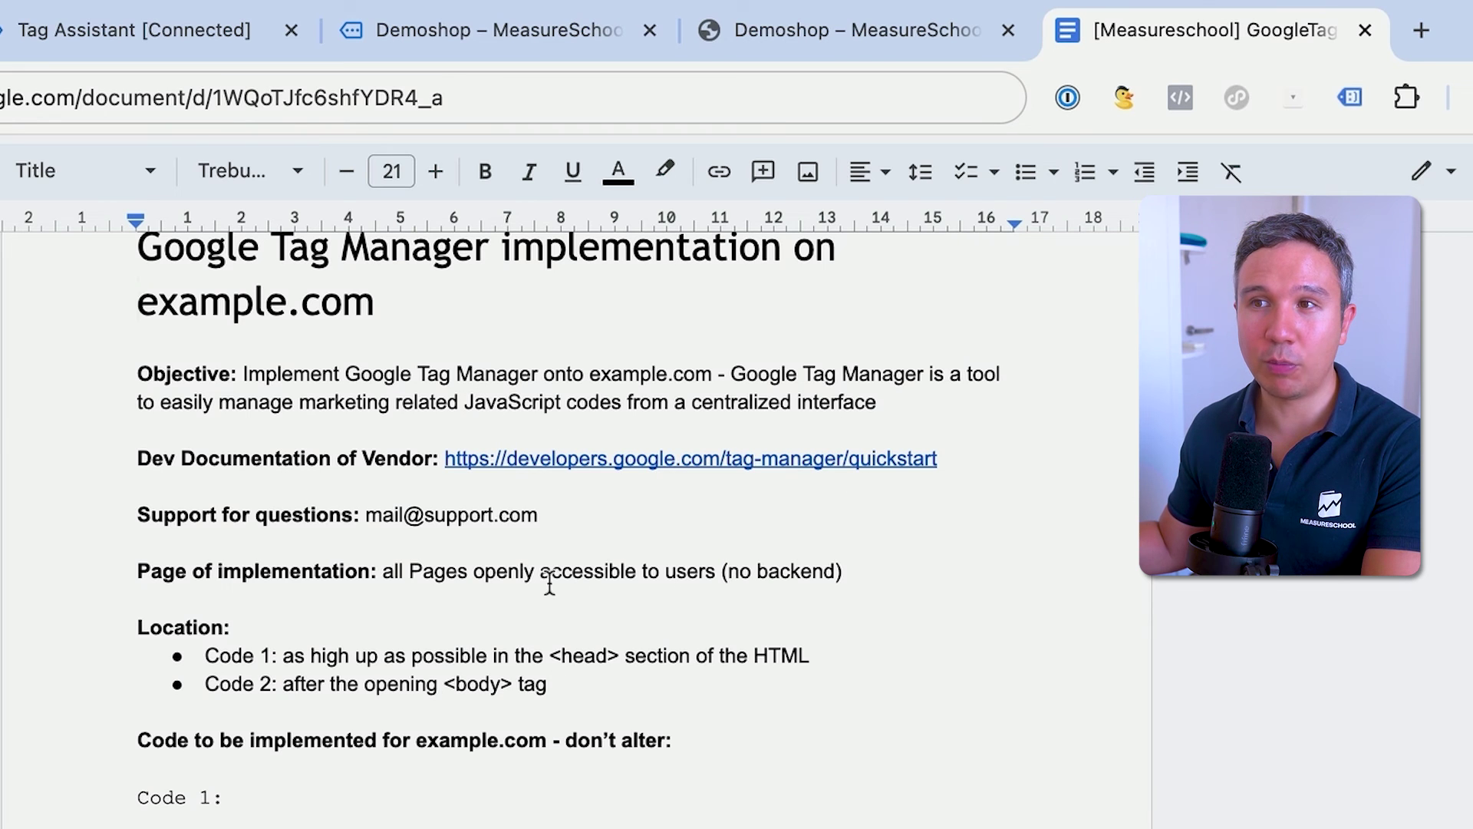
{"action": "left_click_drag", "start_coordinate": [365, 515], "coordinate": [625, 516]}
{"action": "scroll", "coordinate": [627, 518], "scroll_direction": "down", "scroll_amount": 4}
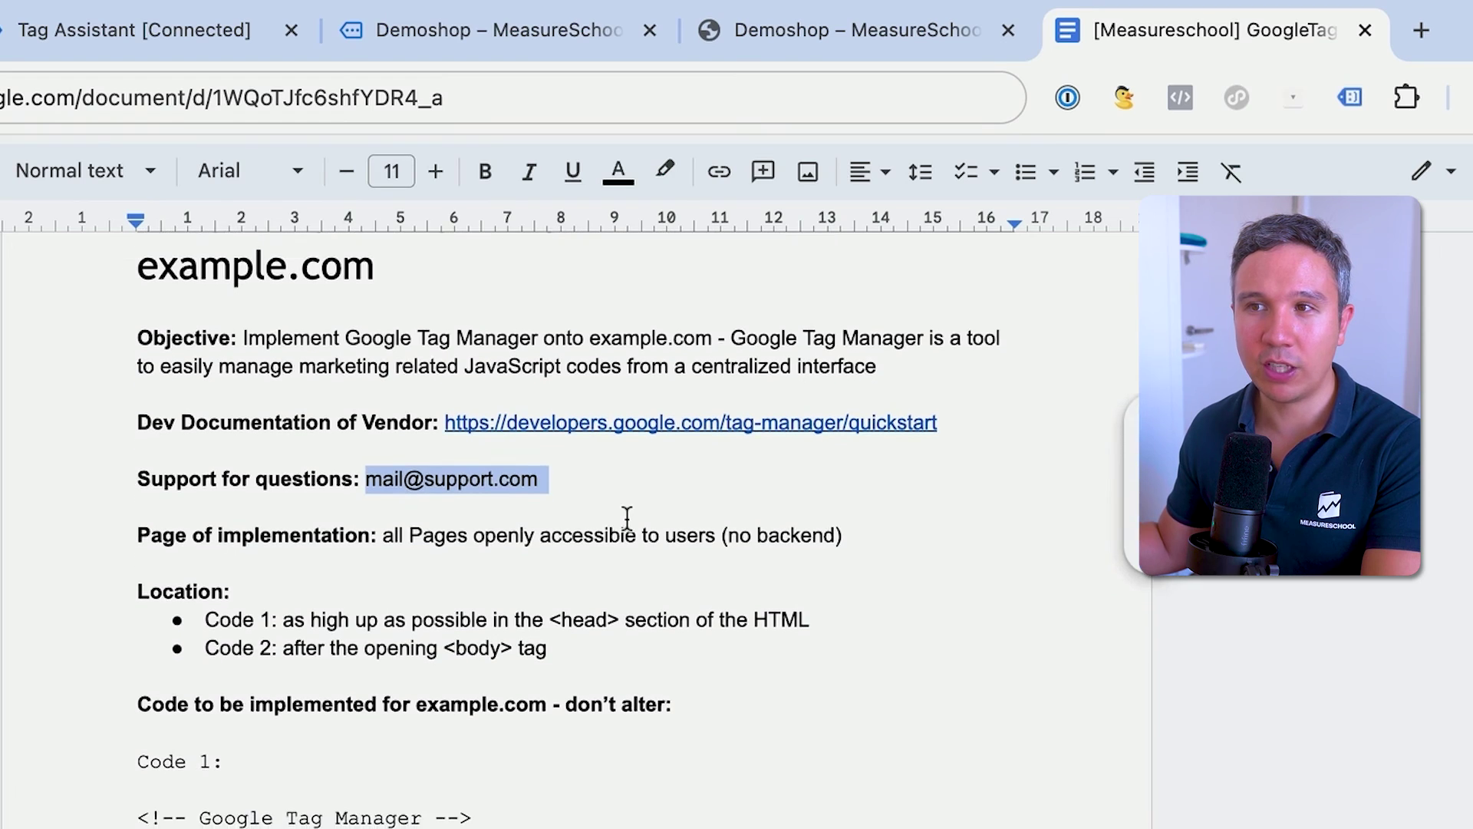
{"action": "scroll", "coordinate": [627, 518], "scroll_direction": "down", "scroll_amount": 3}
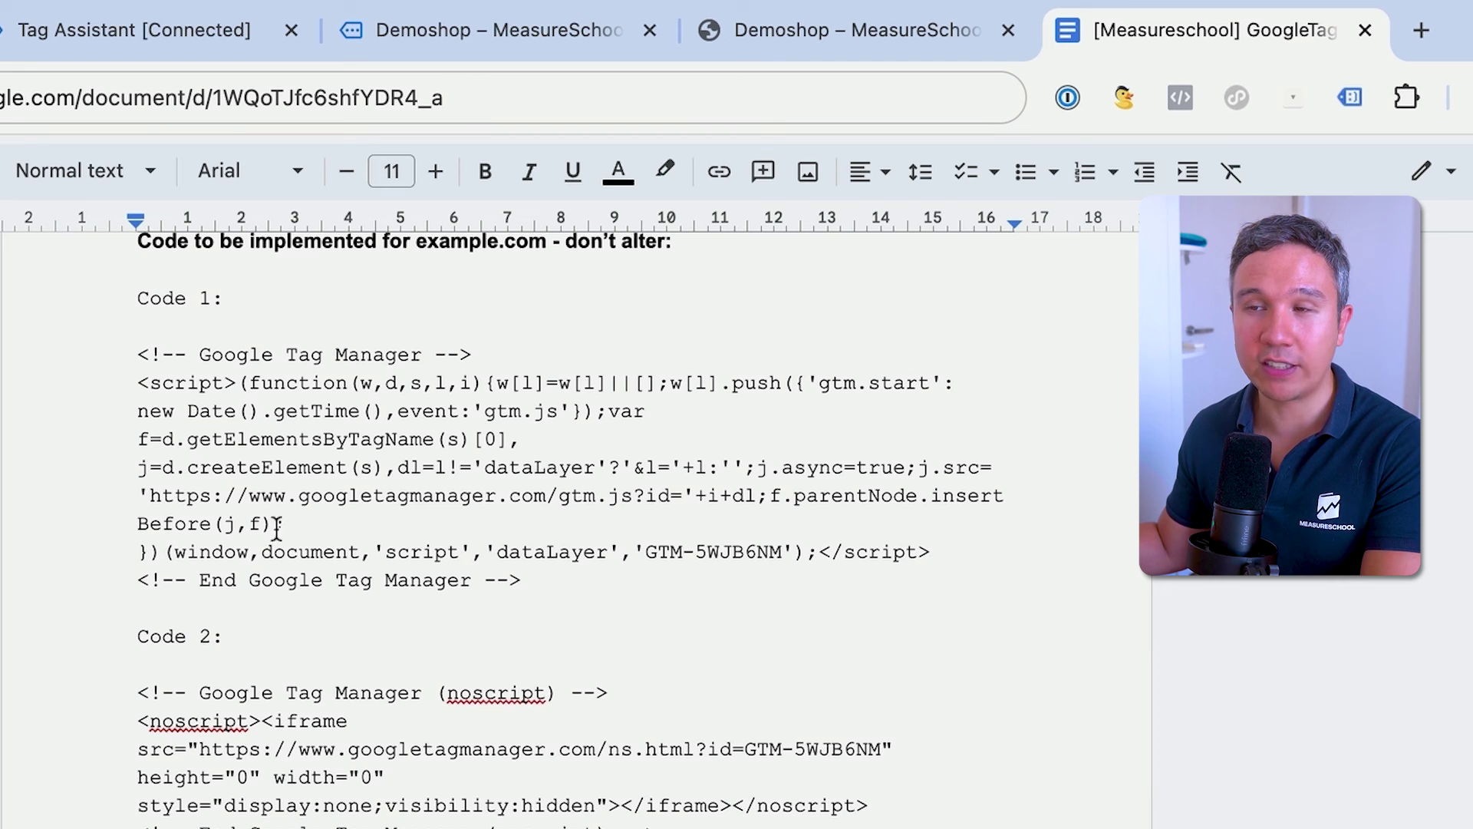
{"action": "left_click", "coordinate": [479, 697]}
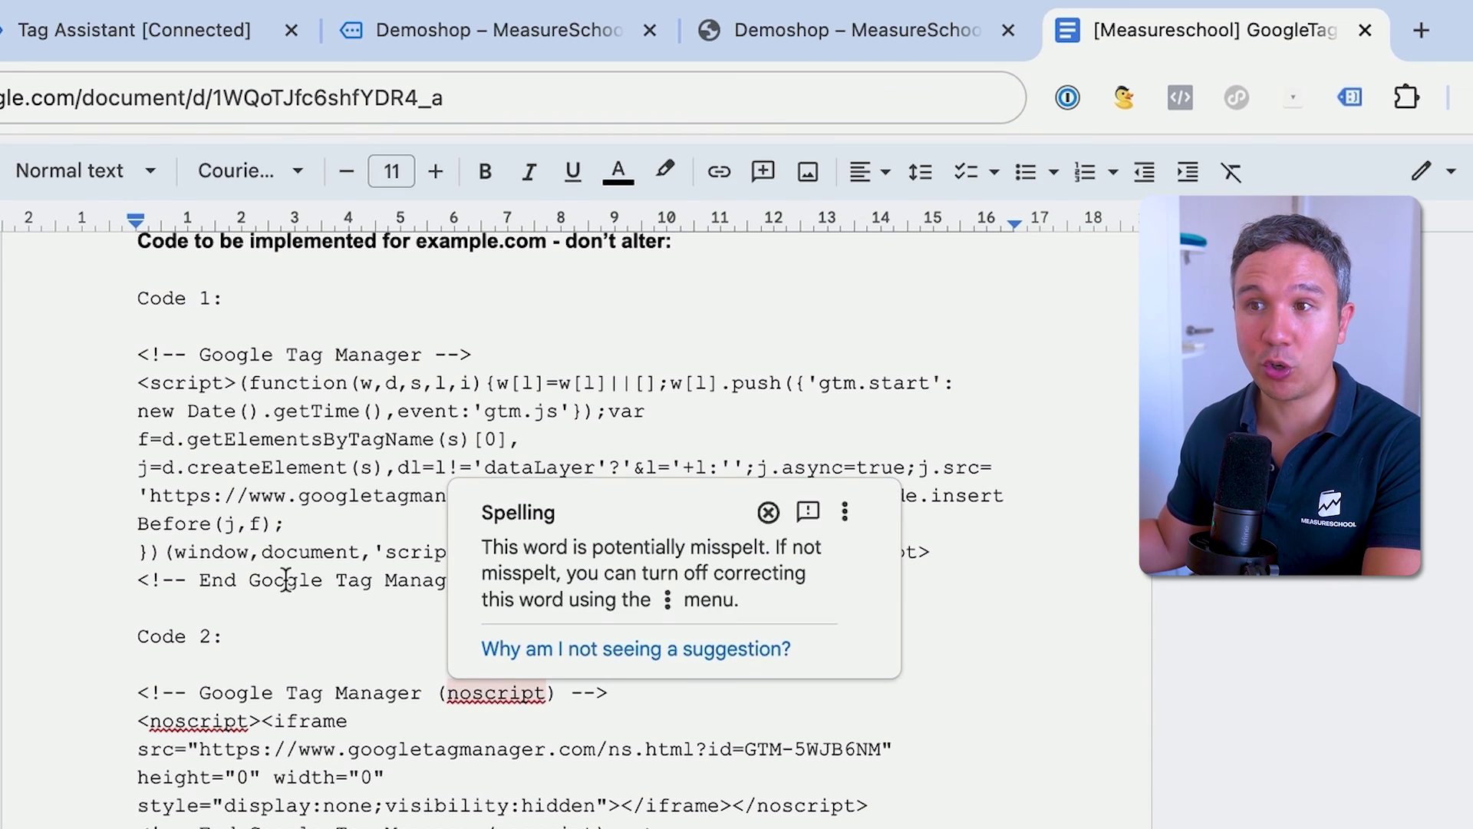
{"action": "key", "text": "super+Down"}
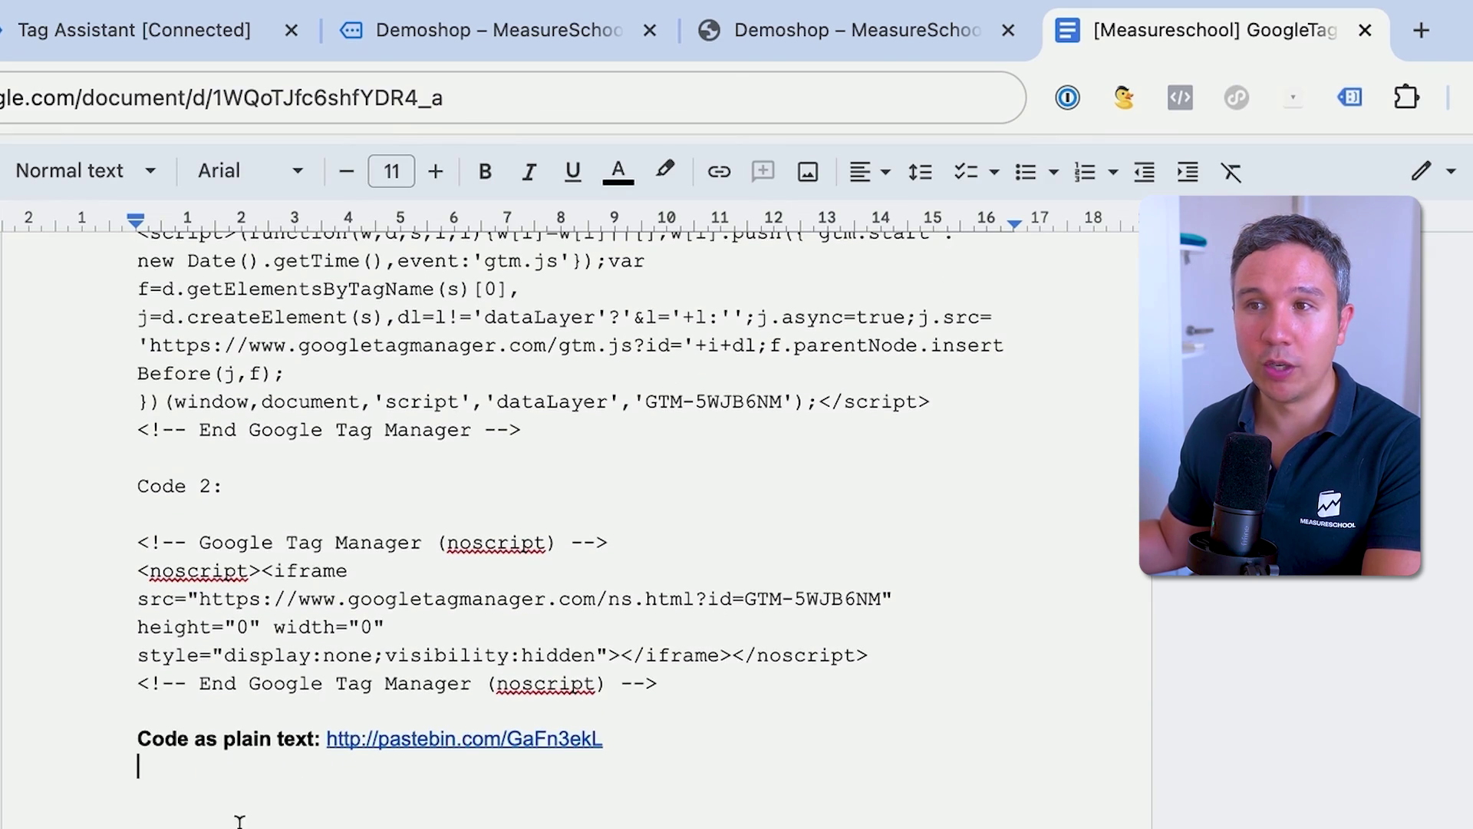
{"action": "scroll", "coordinate": [394, 671], "scroll_direction": "down", "scroll_amount": 2}
{"action": "scroll", "coordinate": [401, 668], "scroll_direction": "up", "scroll_amount": 15}
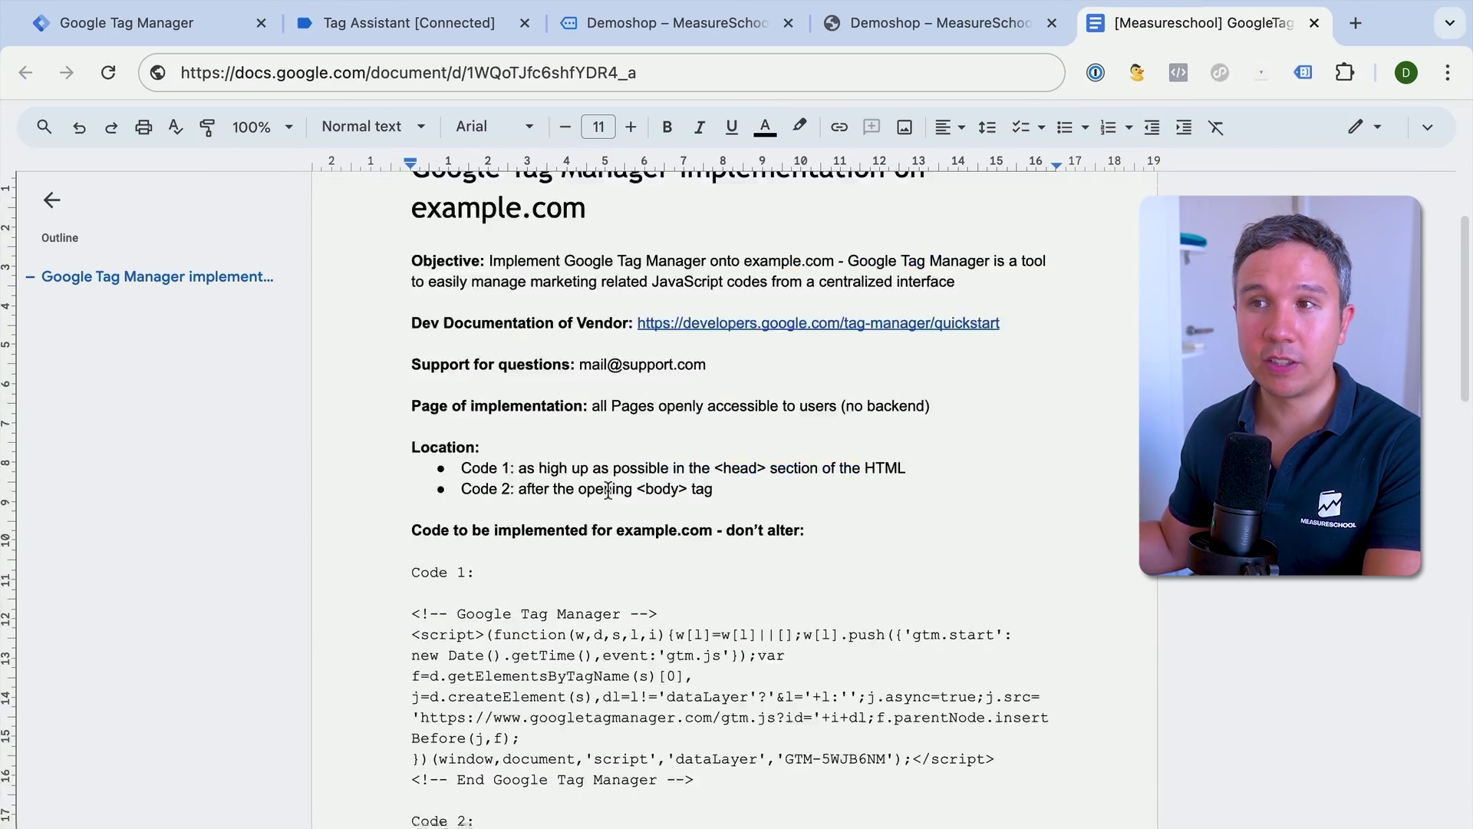